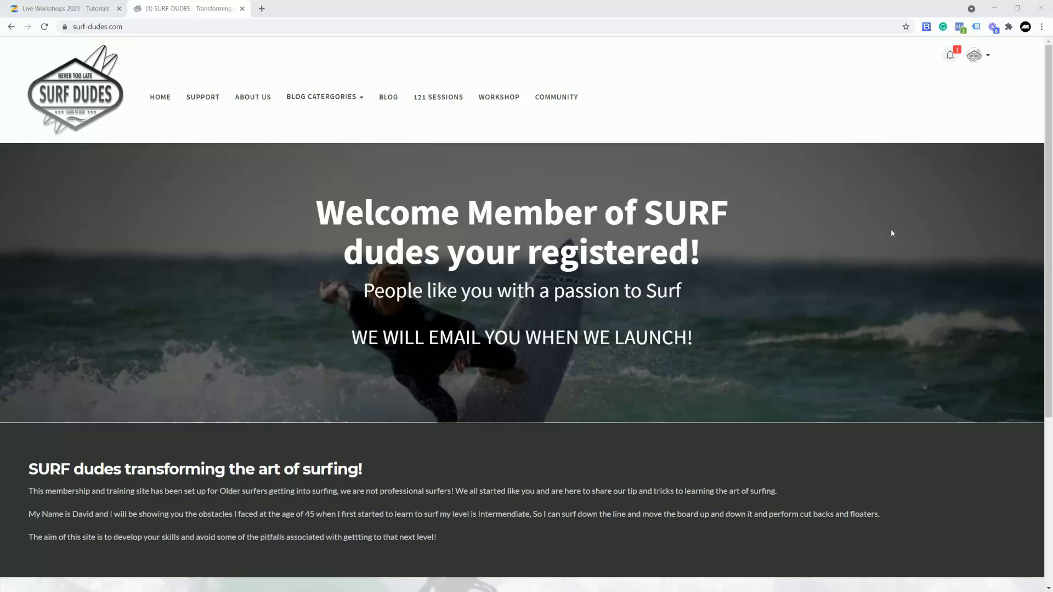
Go to the site's admin area and open the list of site pages.
{"action": "left_click", "coordinate": [990, 61]}
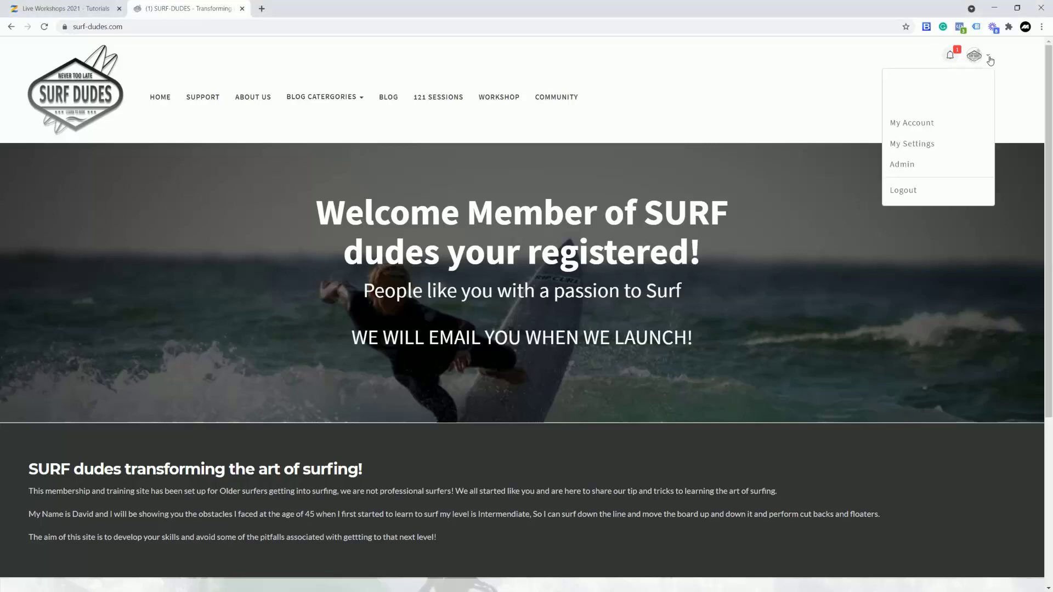
{"action": "left_click", "coordinate": [916, 166]}
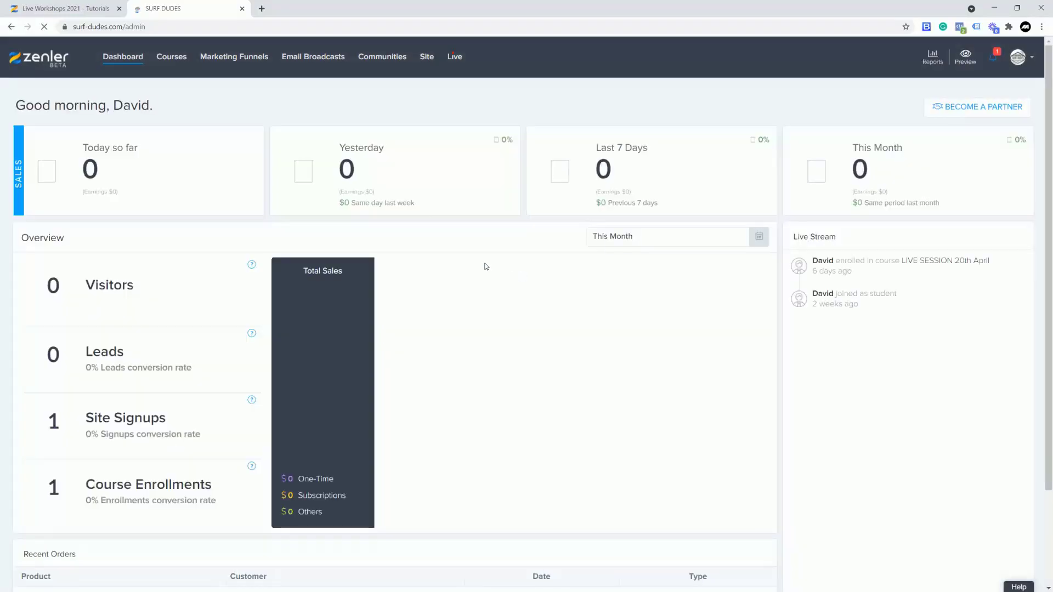
{"action": "left_click", "coordinate": [426, 60]}
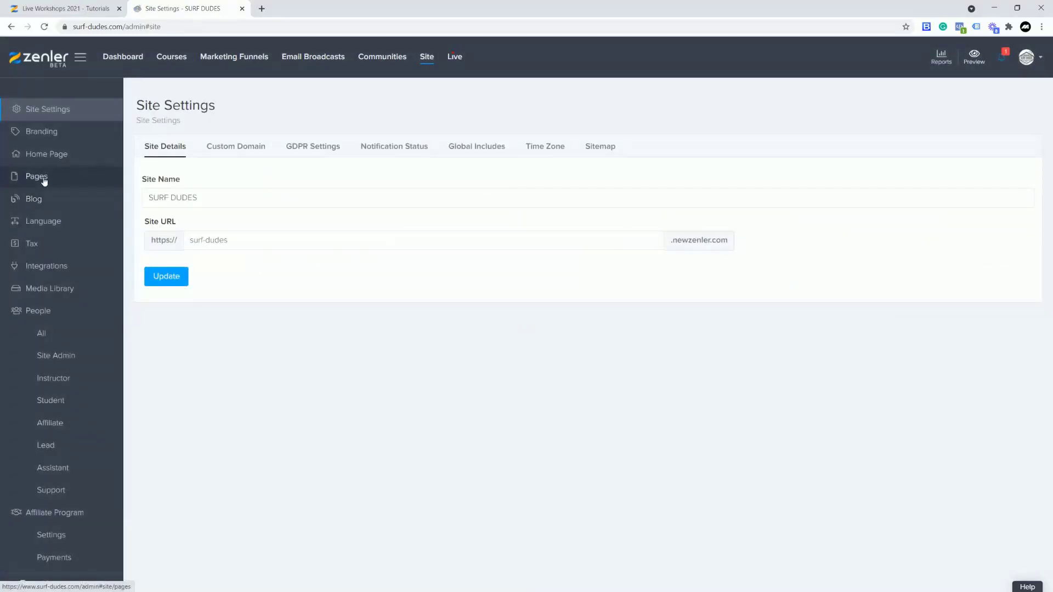
{"action": "left_click", "coordinate": [44, 179]}
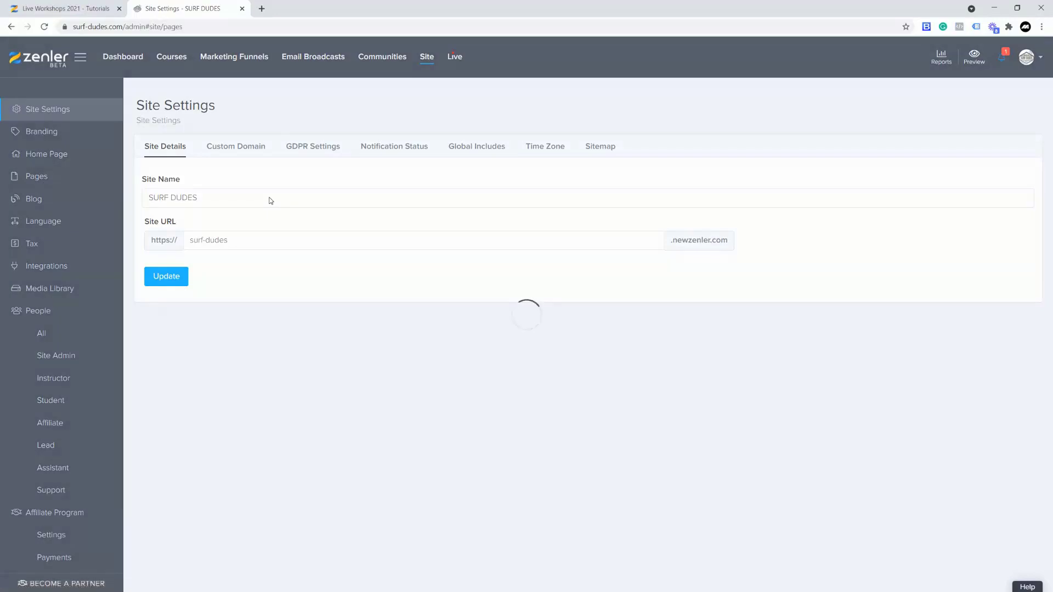
Find the "SURF-DUDES - Transforming the art of Surfing" page in the list and open it in the page editor.
{"action": "scroll", "coordinate": [524, 272], "scroll_direction": "down", "scroll_amount": 15}
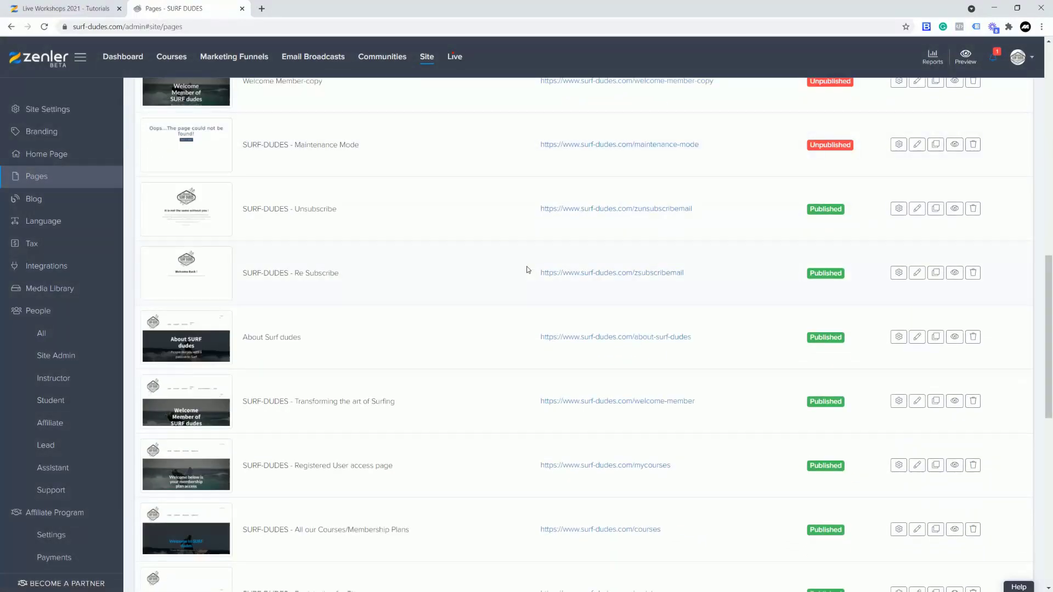
{"action": "scroll", "coordinate": [527, 269], "scroll_direction": "up", "scroll_amount": 3}
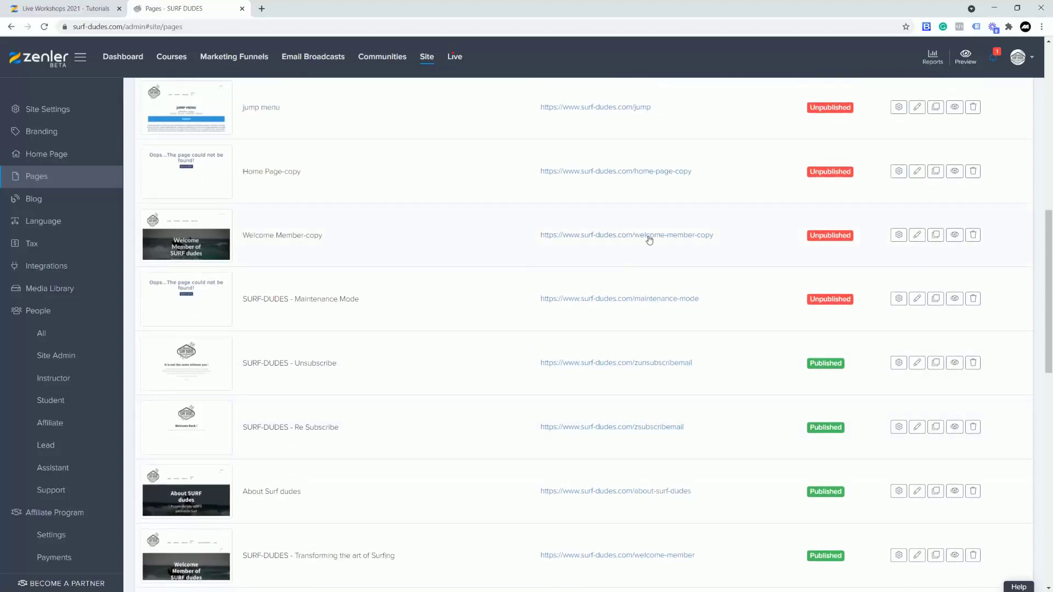
{"action": "scroll", "coordinate": [608, 303], "scroll_direction": "down", "scroll_amount": 5}
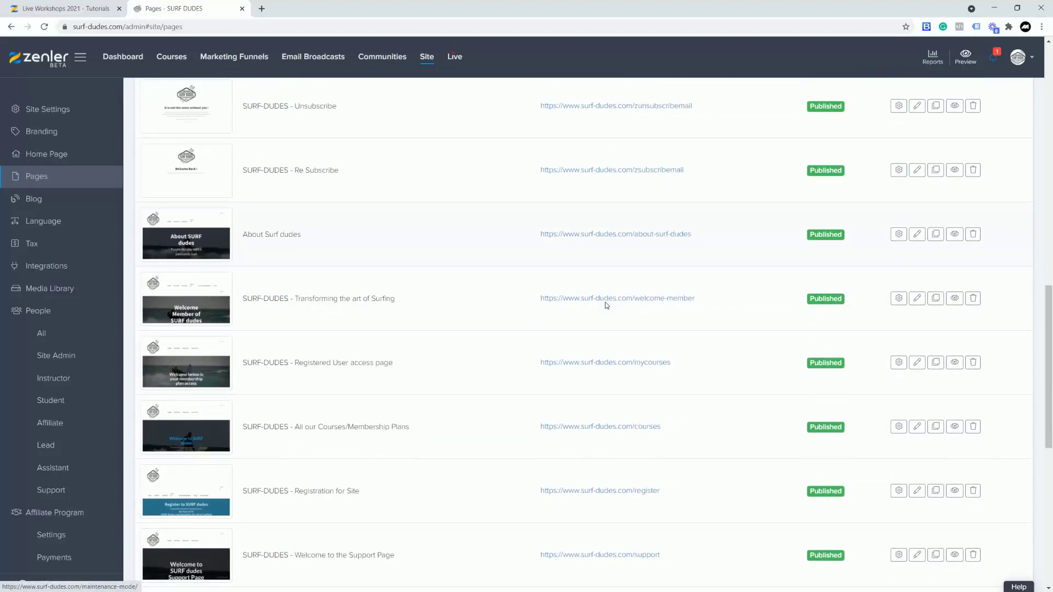
{"action": "scroll", "coordinate": [606, 306], "scroll_direction": "down", "scroll_amount": 4}
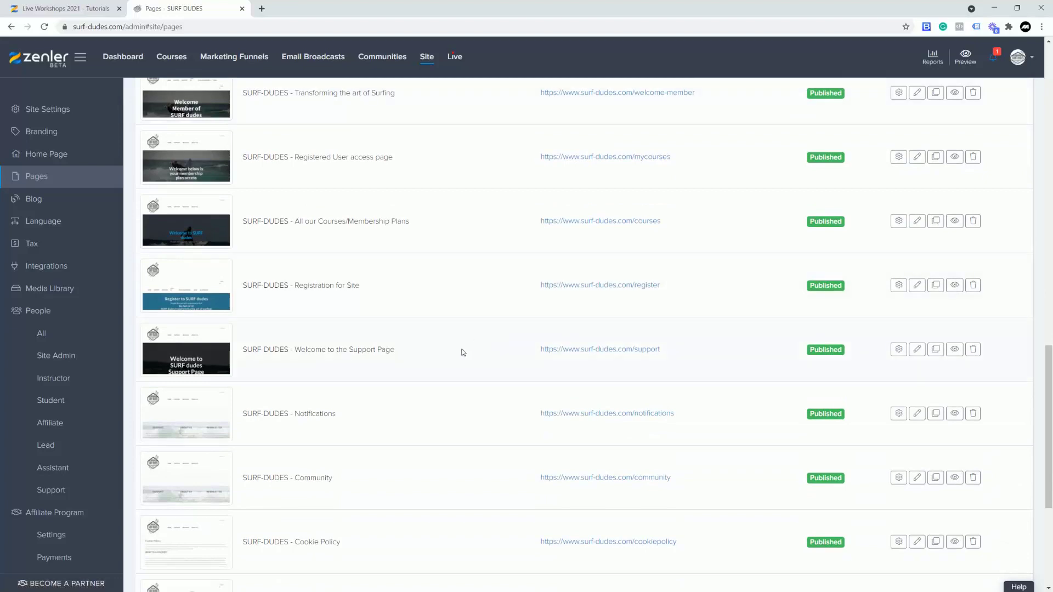
{"action": "scroll", "coordinate": [463, 353], "scroll_direction": "down", "scroll_amount": 5}
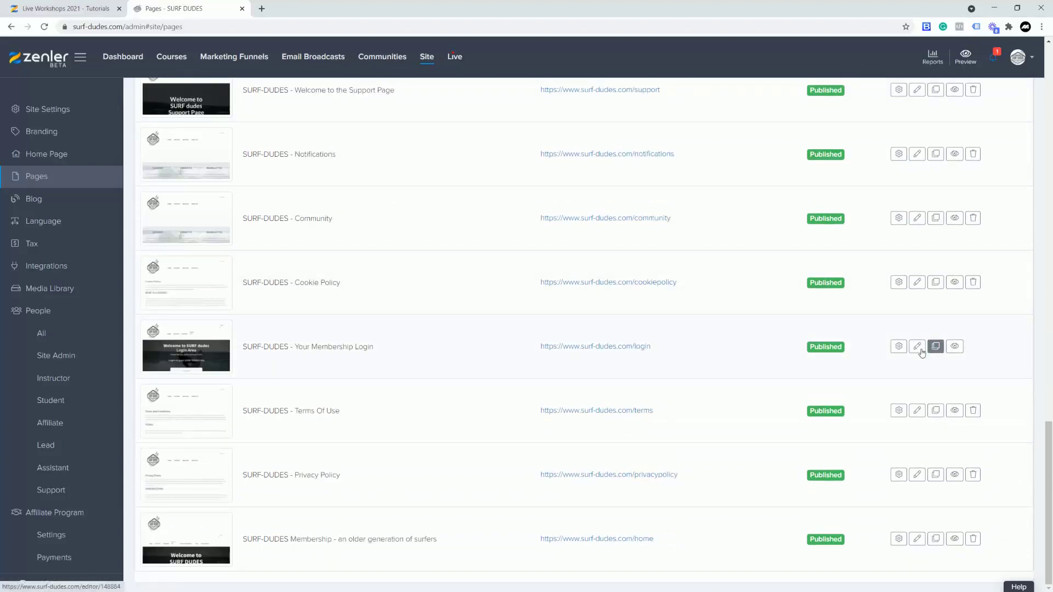
{"action": "left_click_drag", "start_coordinate": [313, 348], "coordinate": [392, 355]}
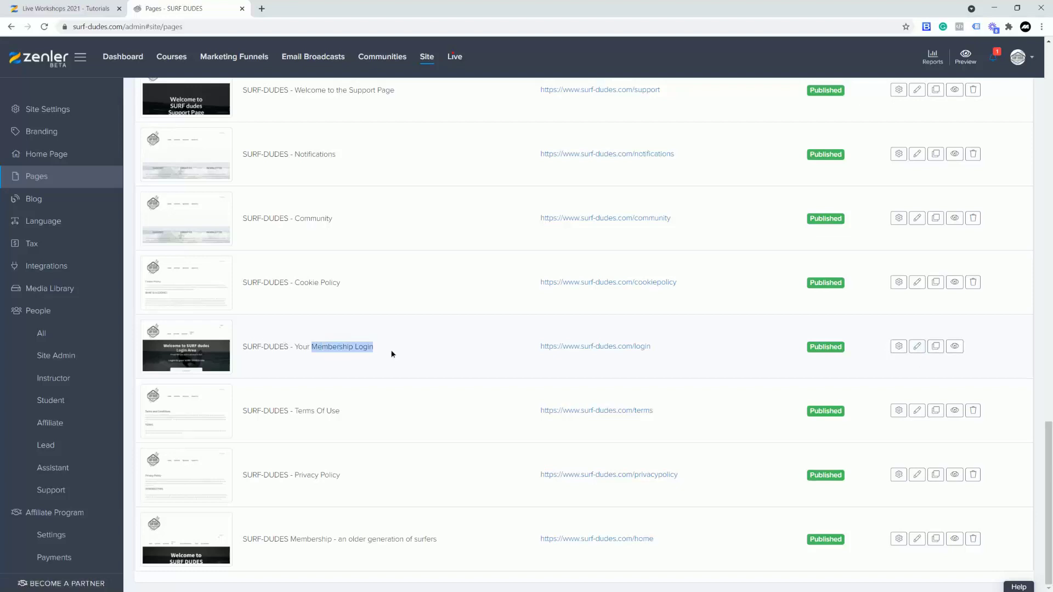
{"action": "left_click", "coordinate": [546, 349]}
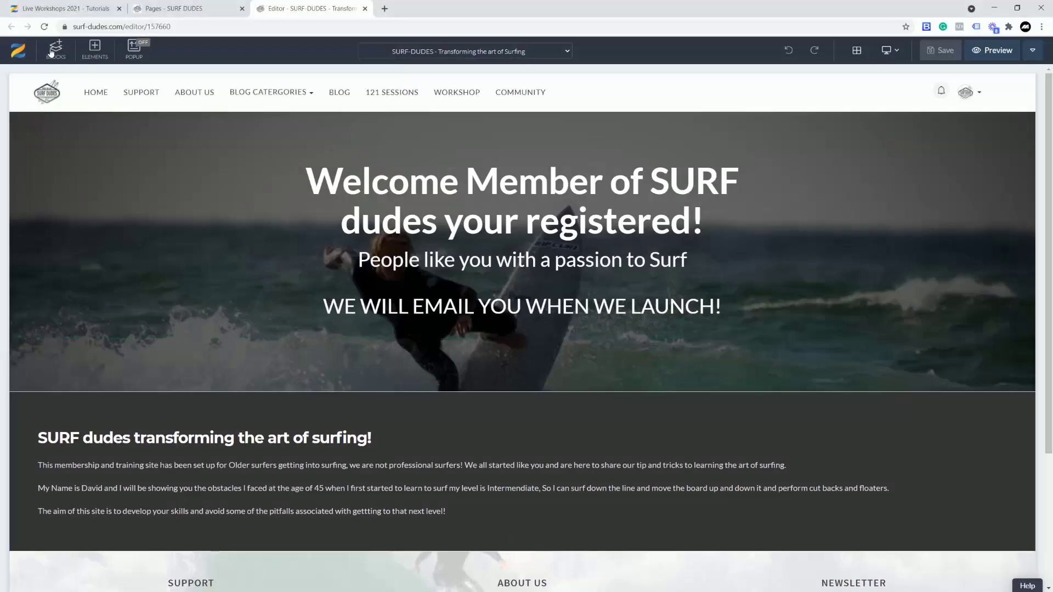
Insert the "Powerful Automation for Online Courses" slideshow block between the welcome banner and the dark text section.
{"action": "left_click", "coordinate": [55, 52]}
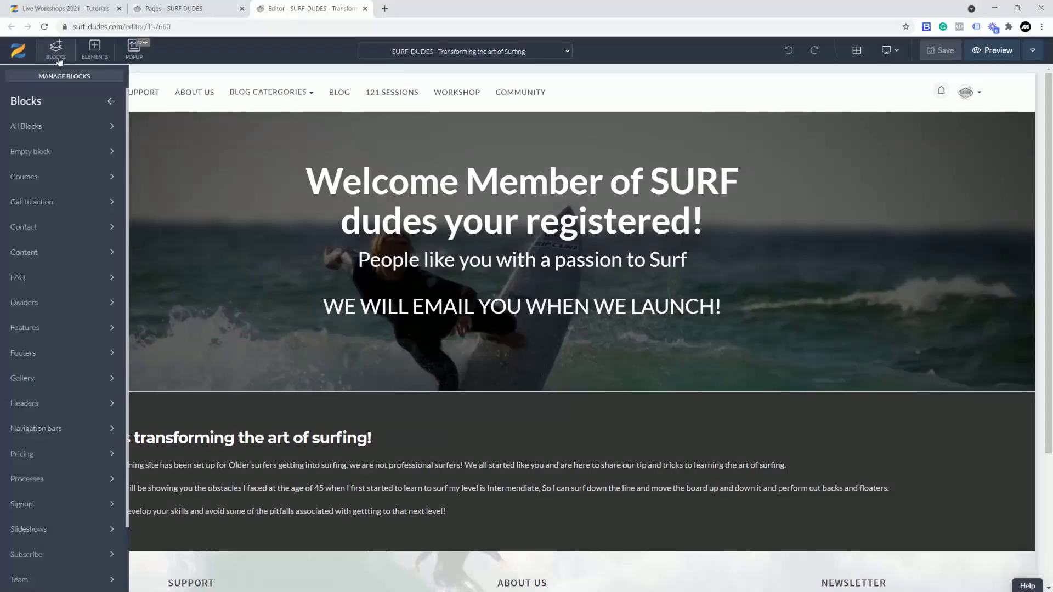
{"action": "left_click", "coordinate": [64, 304]}
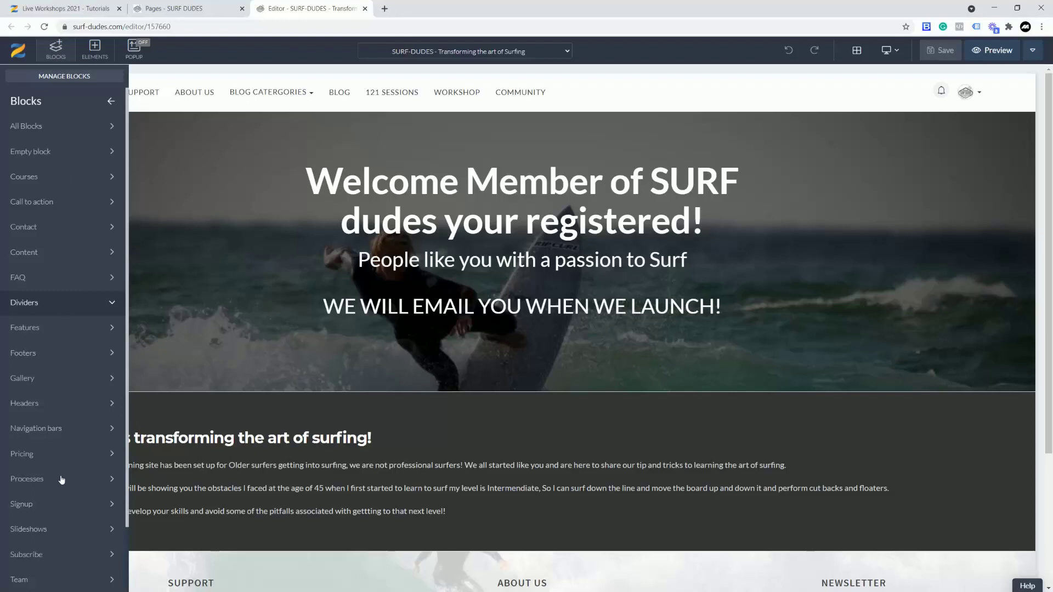
{"action": "left_click", "coordinate": [51, 530]}
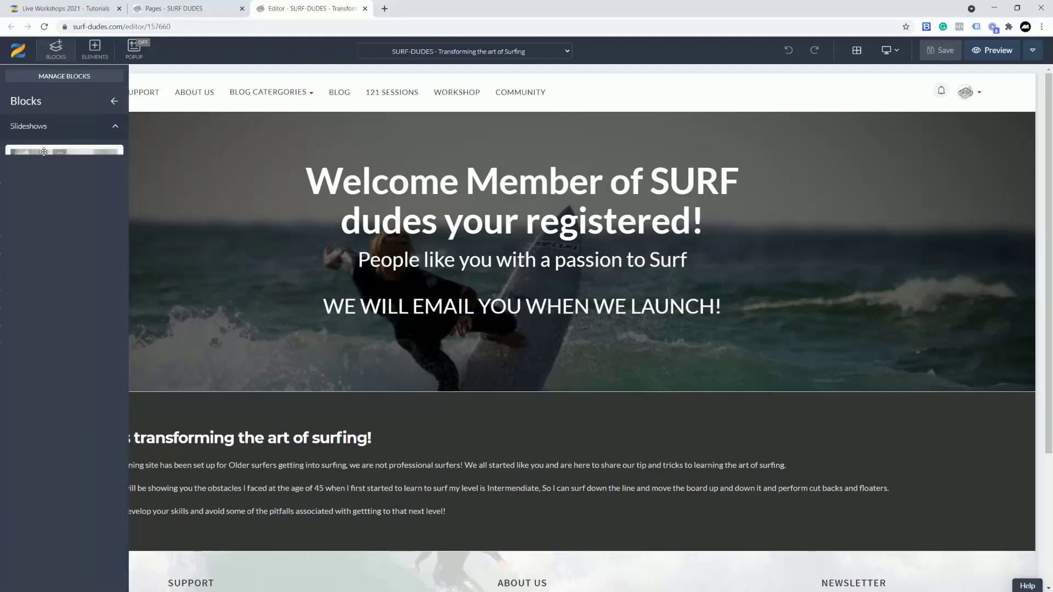
{"action": "mouse_move", "coordinate": [45, 165]}
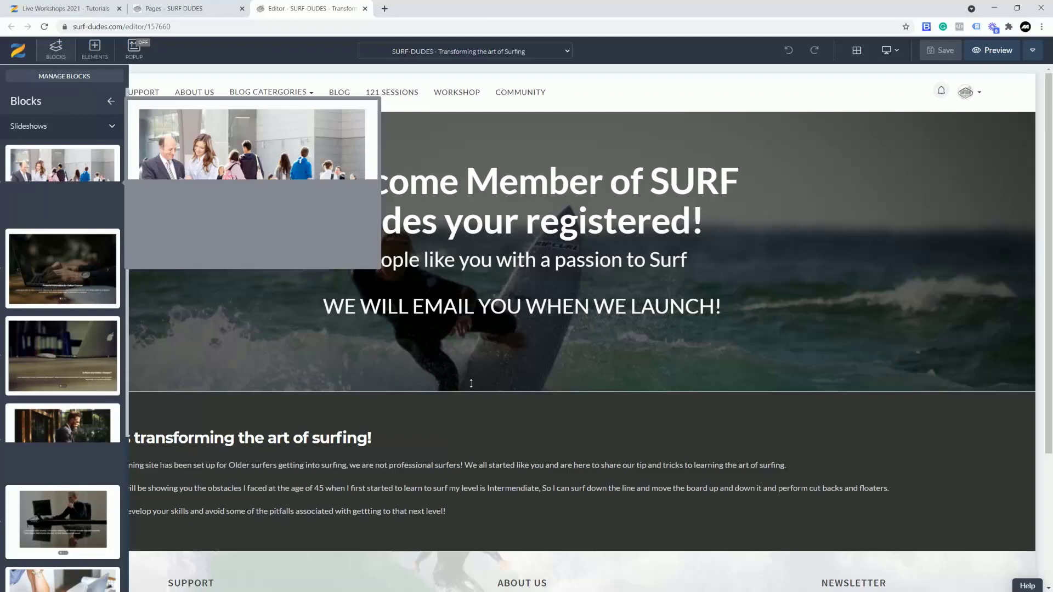
{"action": "mouse_move", "coordinate": [524, 387]}
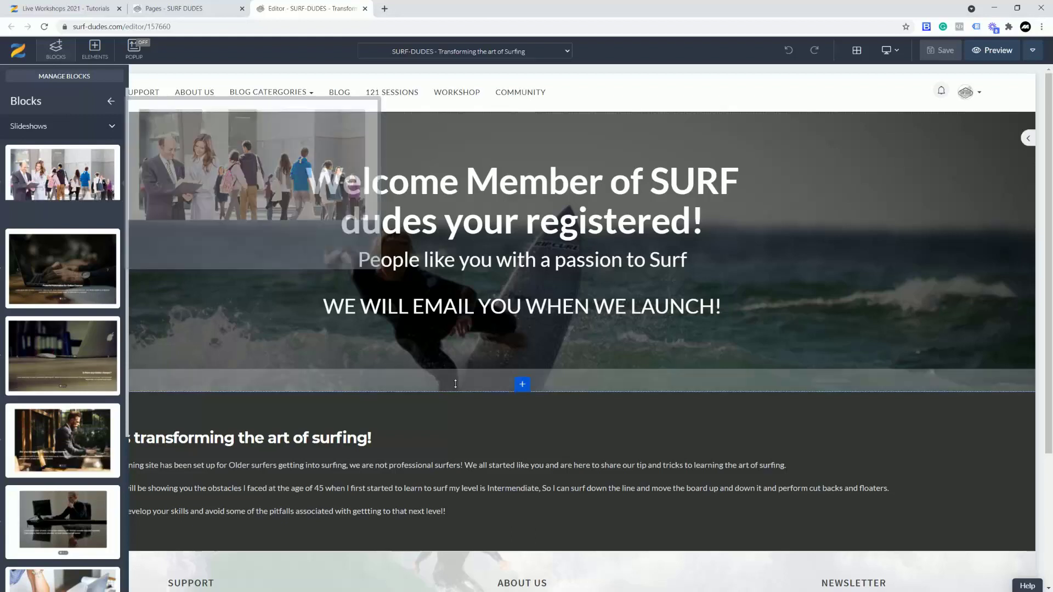
{"action": "left_click", "coordinate": [523, 385]}
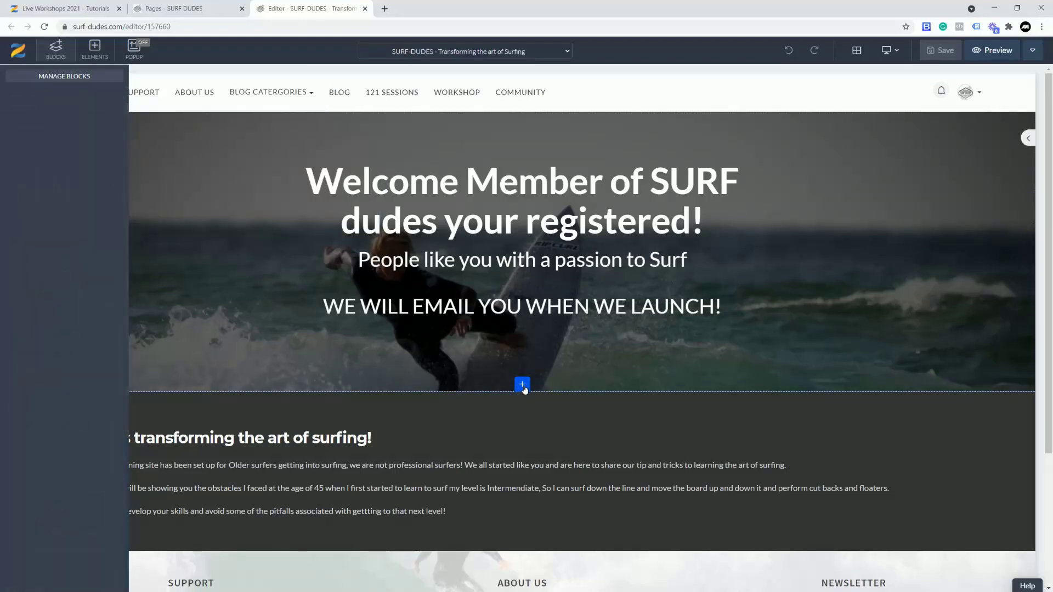
{"action": "left_click", "coordinate": [523, 386]}
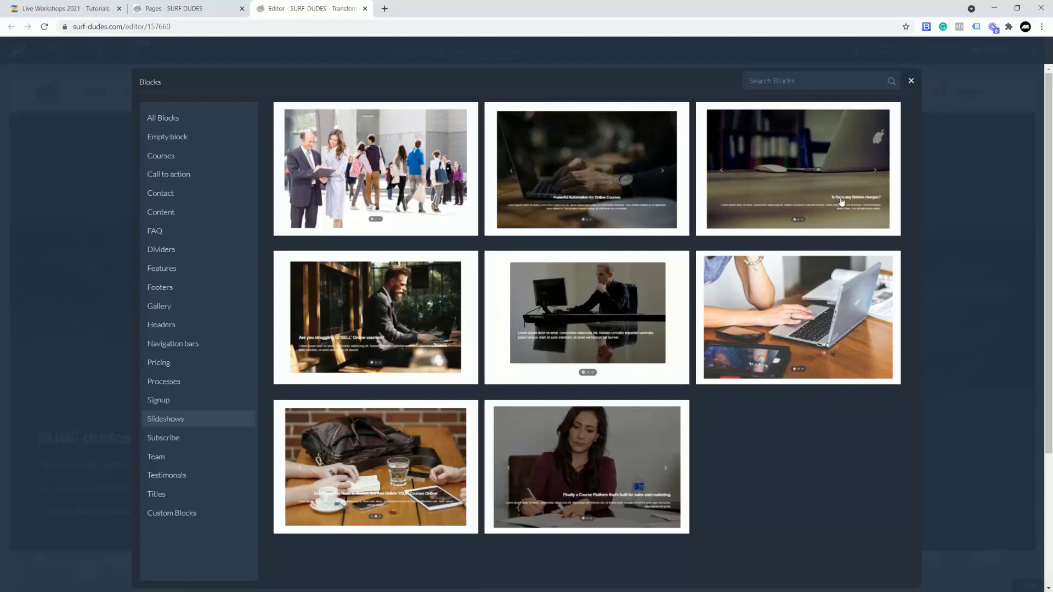
{"action": "left_click", "coordinate": [584, 168]}
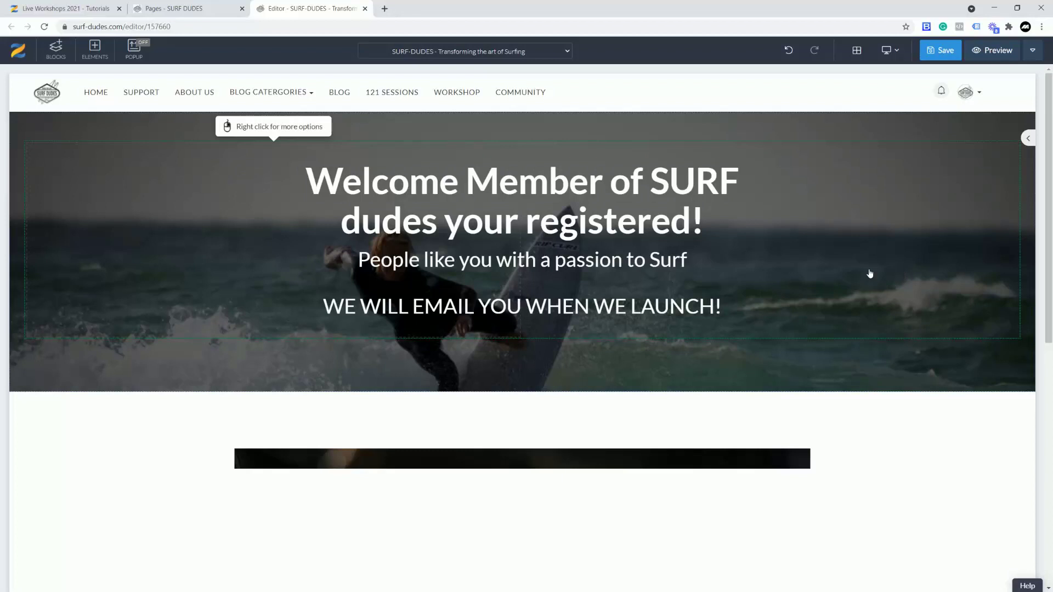
Set the bottom spacing of the slideshow's container to 0 and check its animation settings.
{"action": "scroll", "coordinate": [900, 313], "scroll_direction": "down", "scroll_amount": 3}
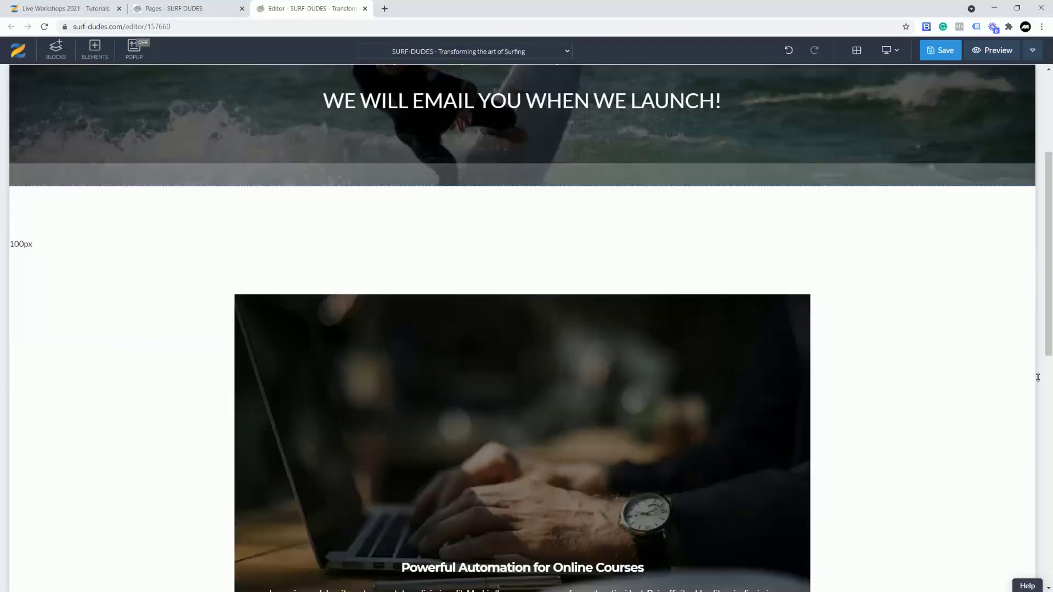
{"action": "scroll", "coordinate": [927, 308], "scroll_direction": "down", "scroll_amount": 3}
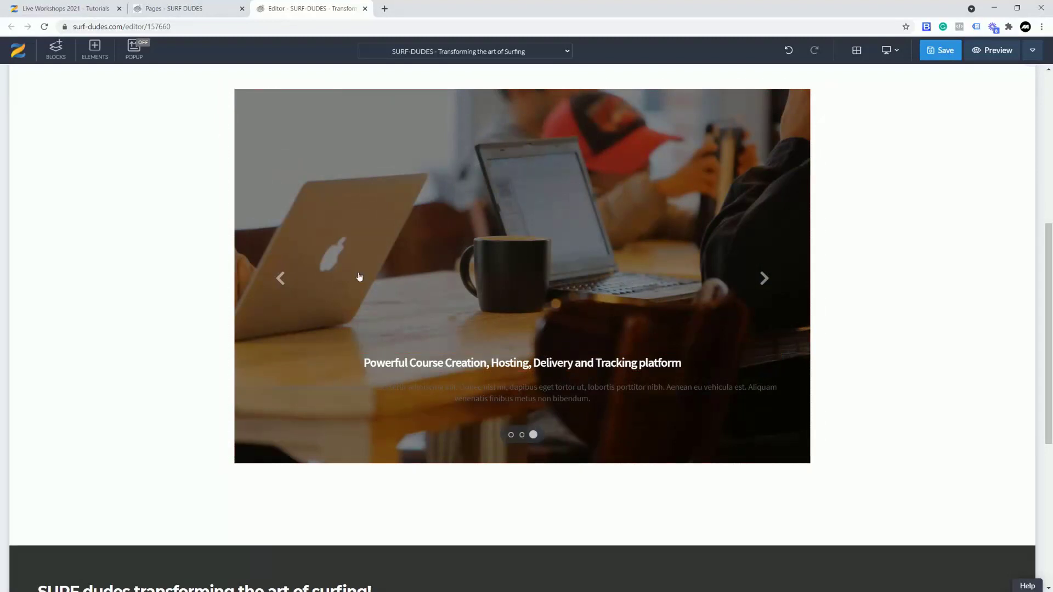
{"action": "left_click", "coordinate": [228, 97]}
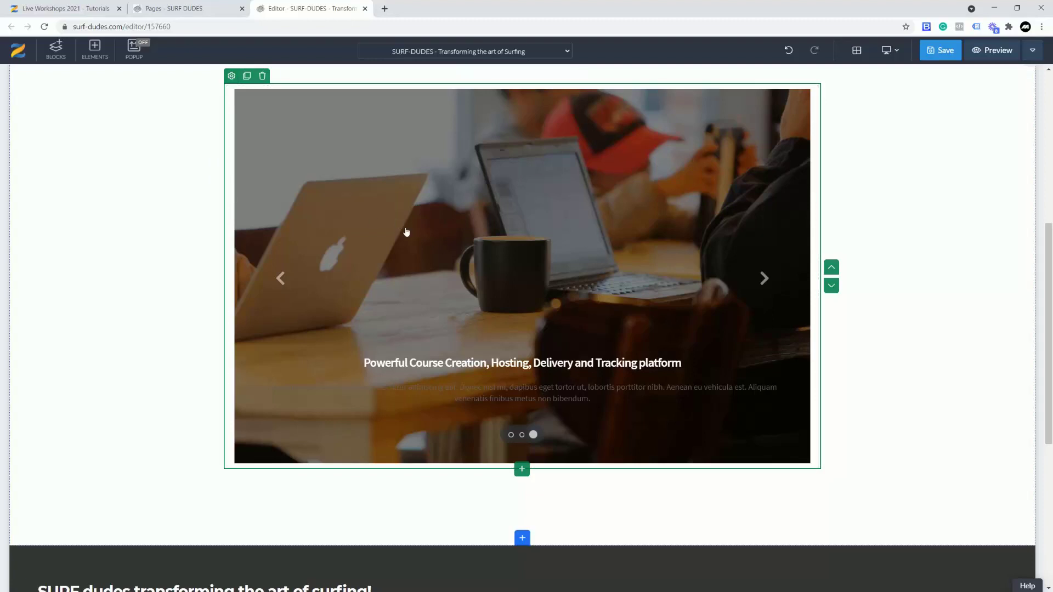
{"action": "scroll", "coordinate": [503, 336], "scroll_direction": "up", "scroll_amount": 2}
{"action": "scroll", "coordinate": [519, 329], "scroll_direction": "down", "scroll_amount": 2}
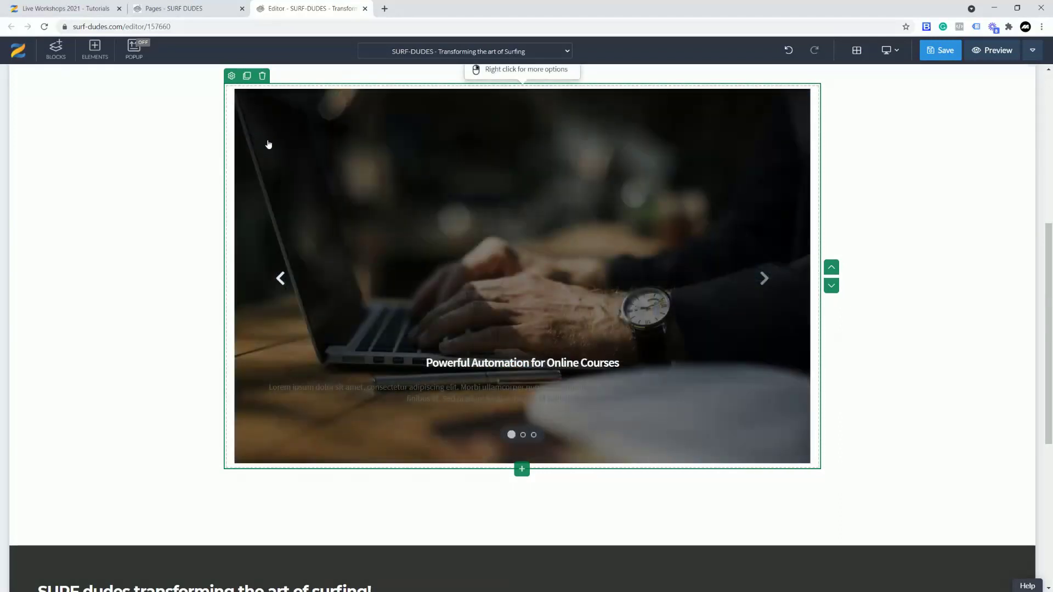
{"action": "left_click", "coordinate": [231, 77]}
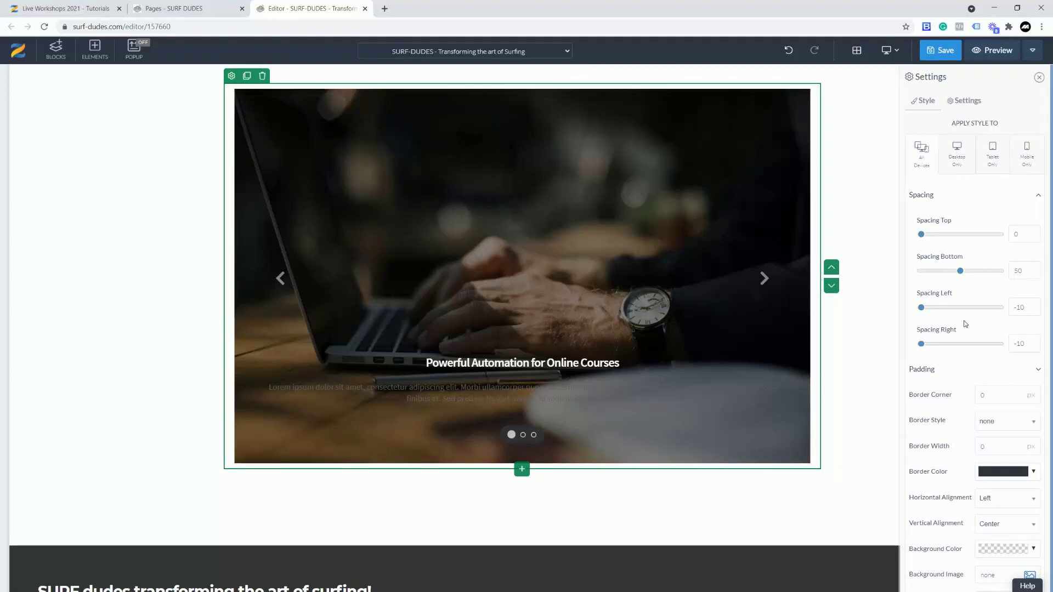
{"action": "scroll", "coordinate": [966, 341], "scroll_direction": "down", "scroll_amount": 1}
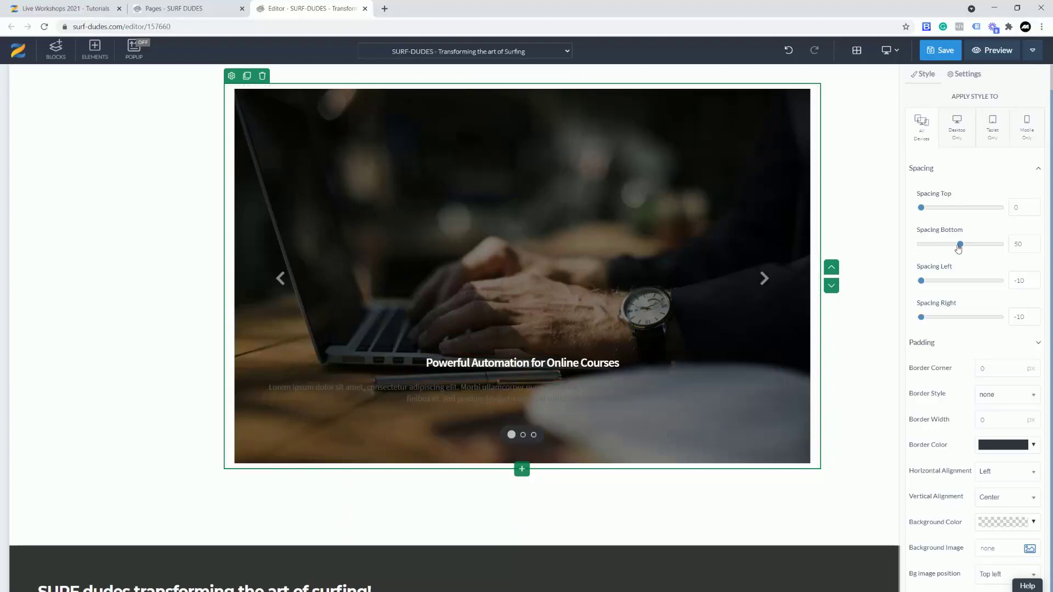
{"action": "left_click_drag", "start_coordinate": [942, 247], "coordinate": [906, 246]}
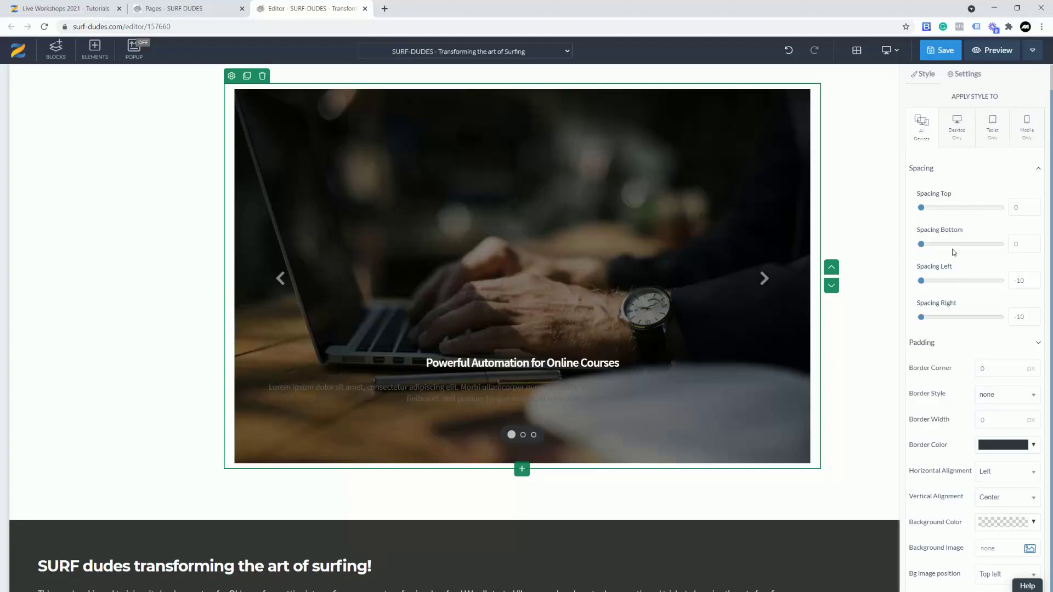
{"action": "left_click", "coordinate": [967, 75]}
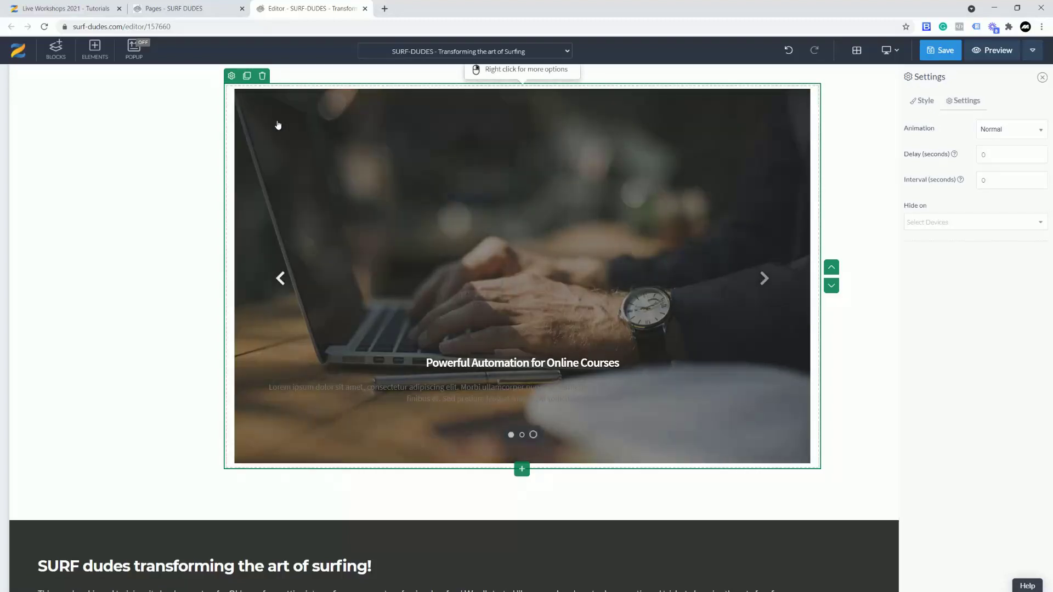
{"action": "left_click", "coordinate": [285, 128]}
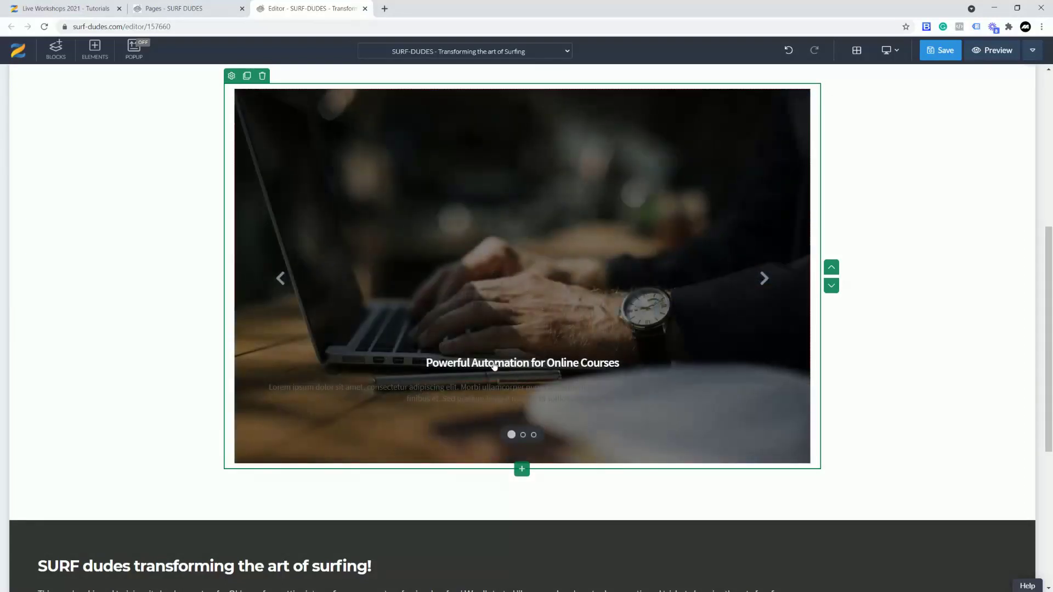
Replace the first slide's heading text with "SLIDE 1".
{"action": "left_click", "coordinate": [554, 363]}
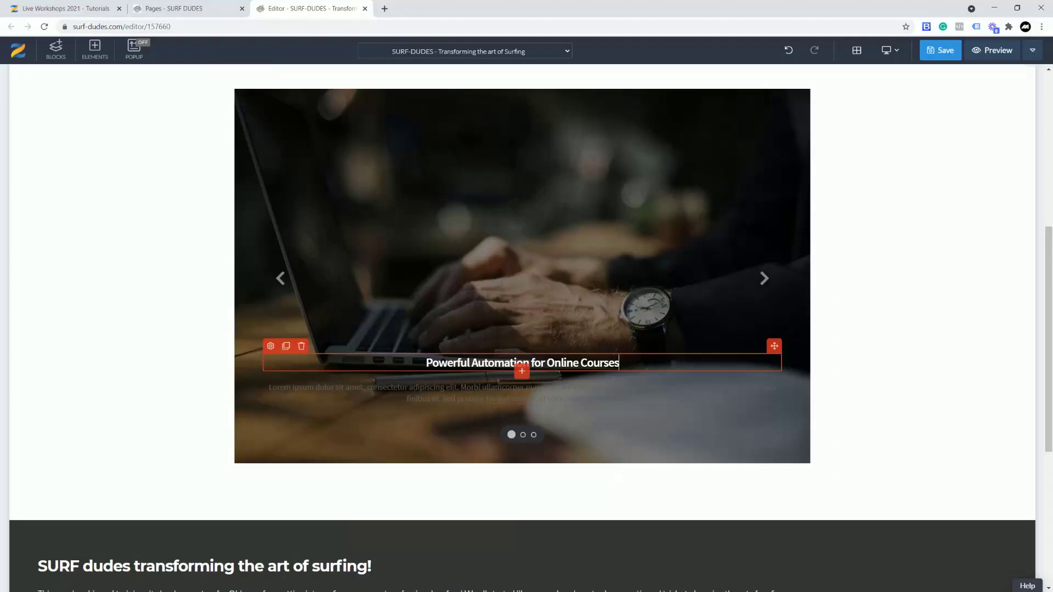
{"action": "left_click_drag", "start_coordinate": [459, 355], "coordinate": [408, 355]}
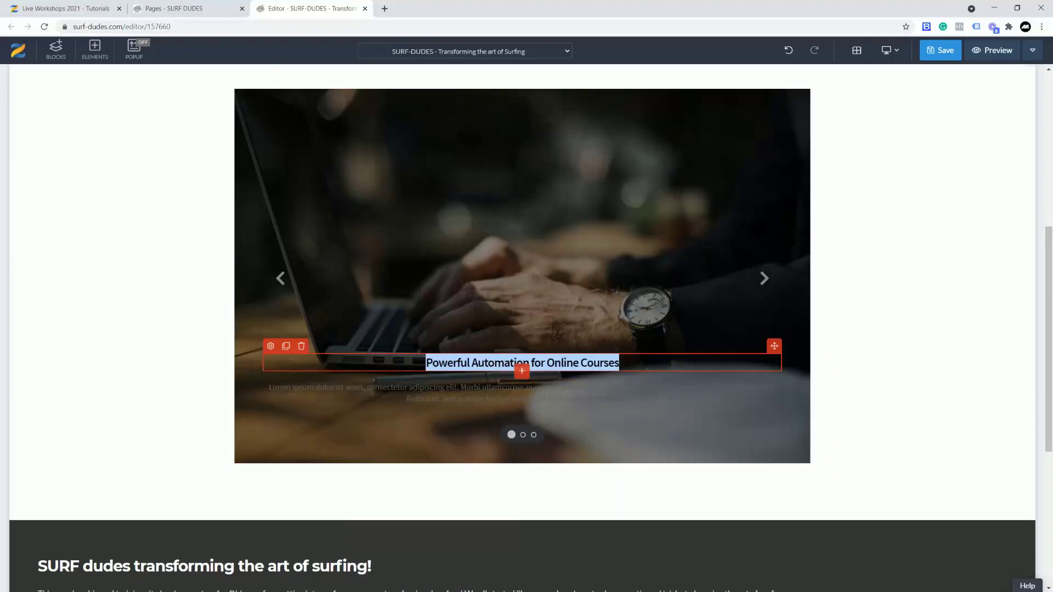
{"action": "type", "text": "SLIDE"}
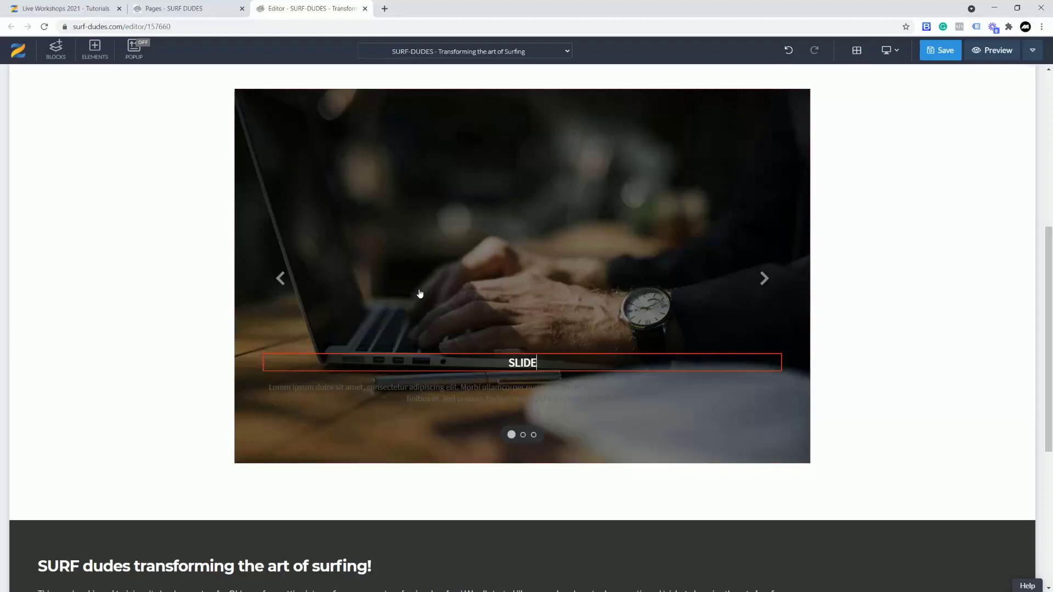
{"action": "type", "text": " 2"}
{"action": "key", "text": "BackSpace"}
{"action": "type", "text": "1"}
Change the text color of the first slide's description paragraph to white (#ffffff).
{"action": "left_click", "coordinate": [464, 395]}
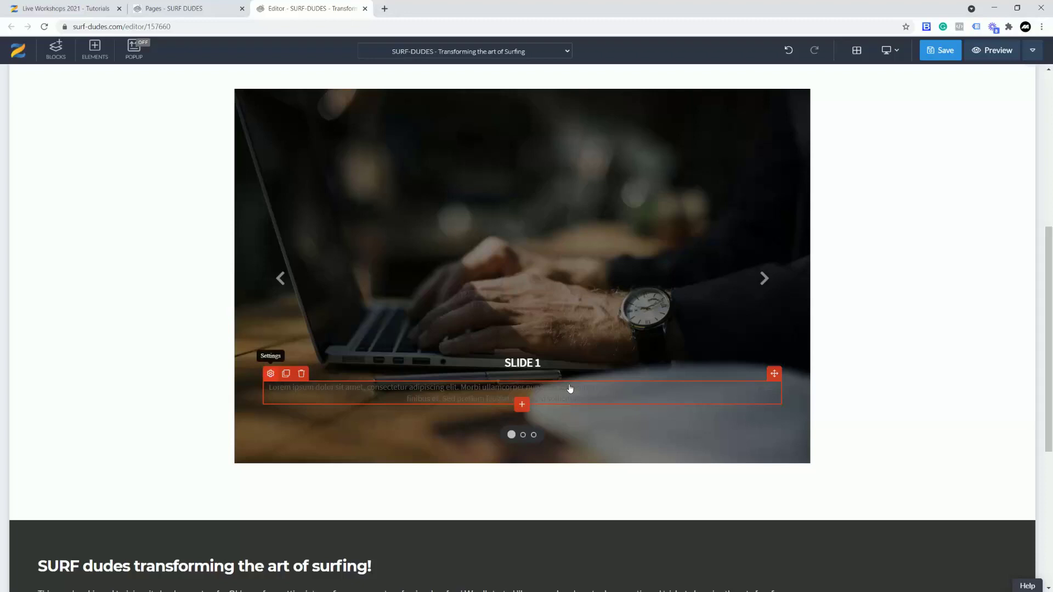
{"action": "left_click", "coordinate": [270, 374]}
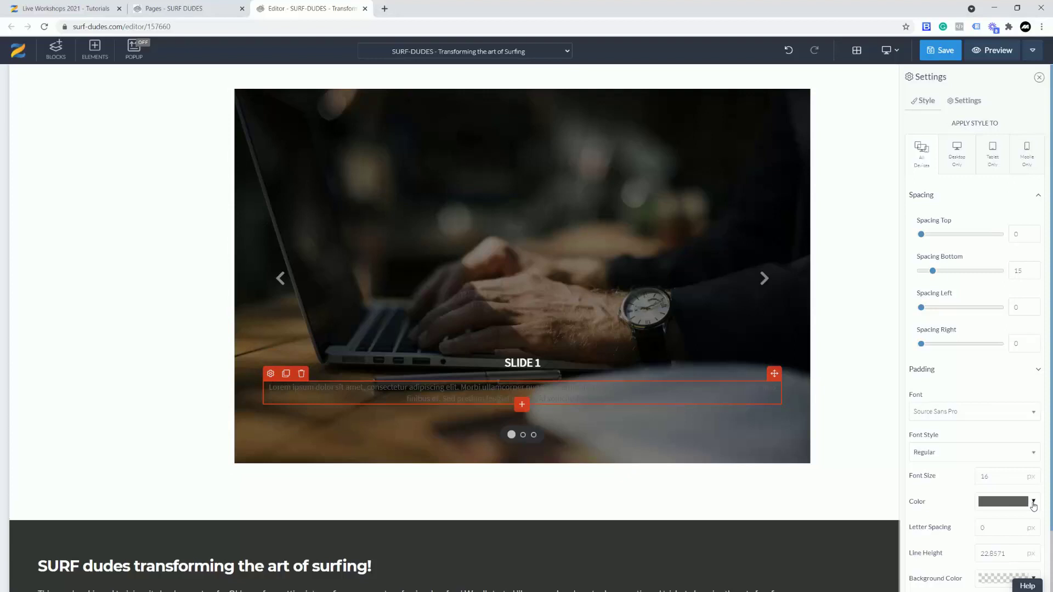
{"action": "left_click", "coordinate": [1034, 504]}
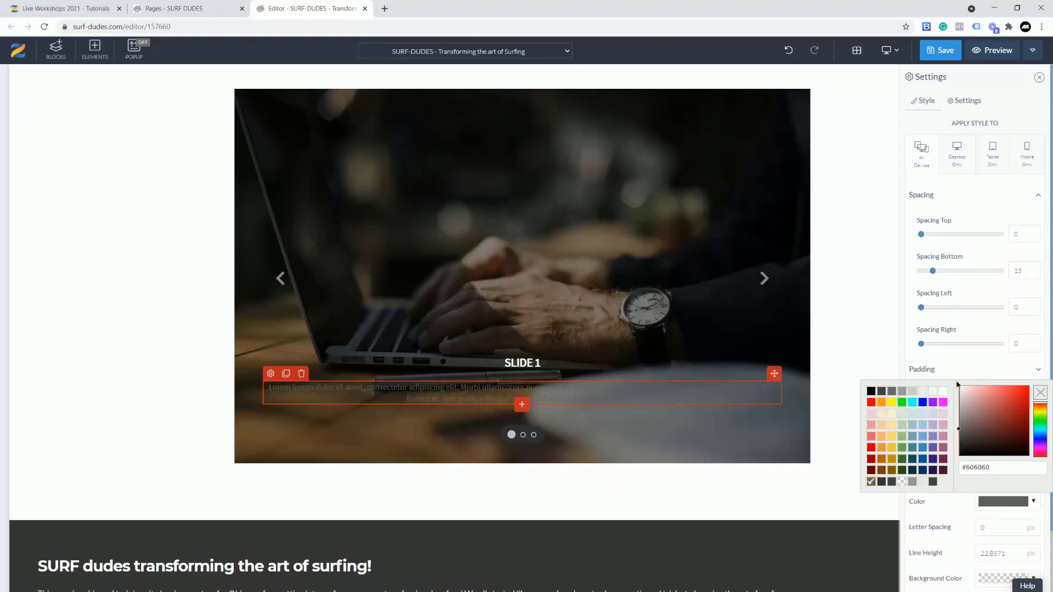
{"action": "left_click", "coordinate": [943, 391]}
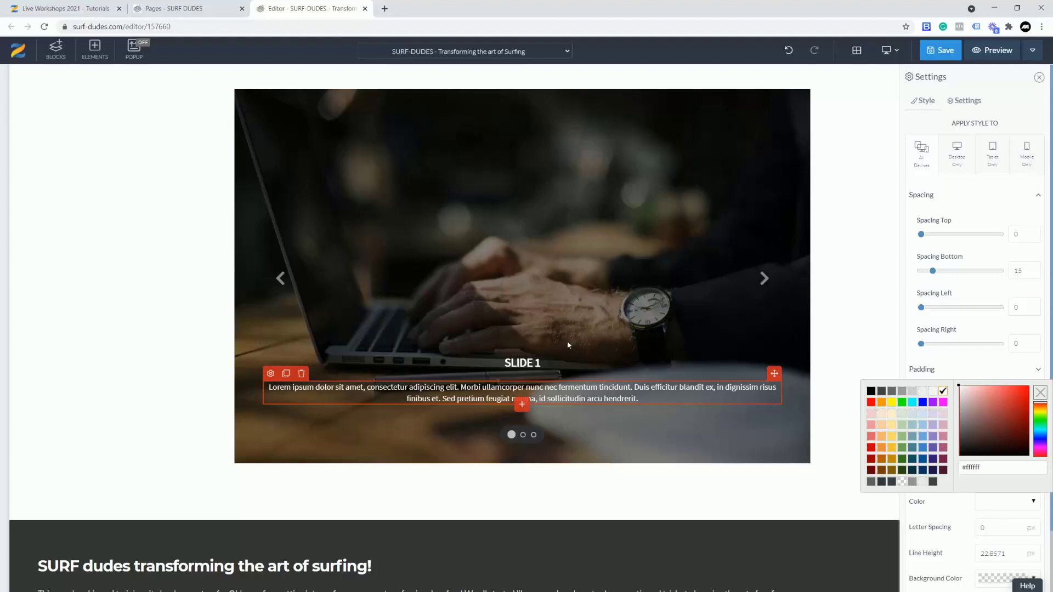
Delete the extra slides from the slideshow, keeping only the "SLIDE 1" slide.
{"action": "left_click", "coordinate": [509, 373]}
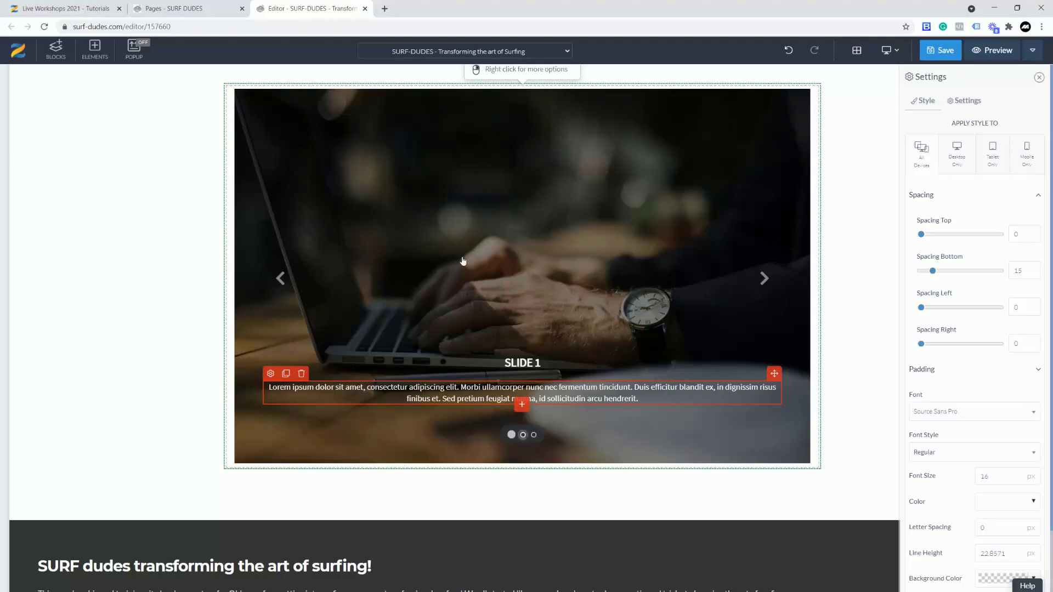
{"action": "left_click", "coordinate": [390, 207]}
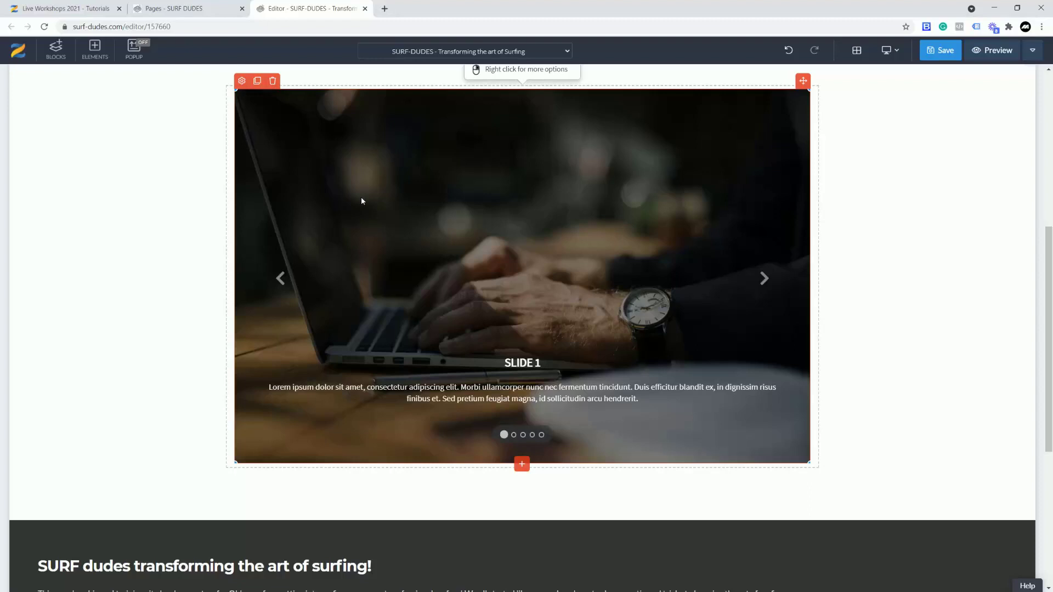
{"action": "key", "text": "Delete"}
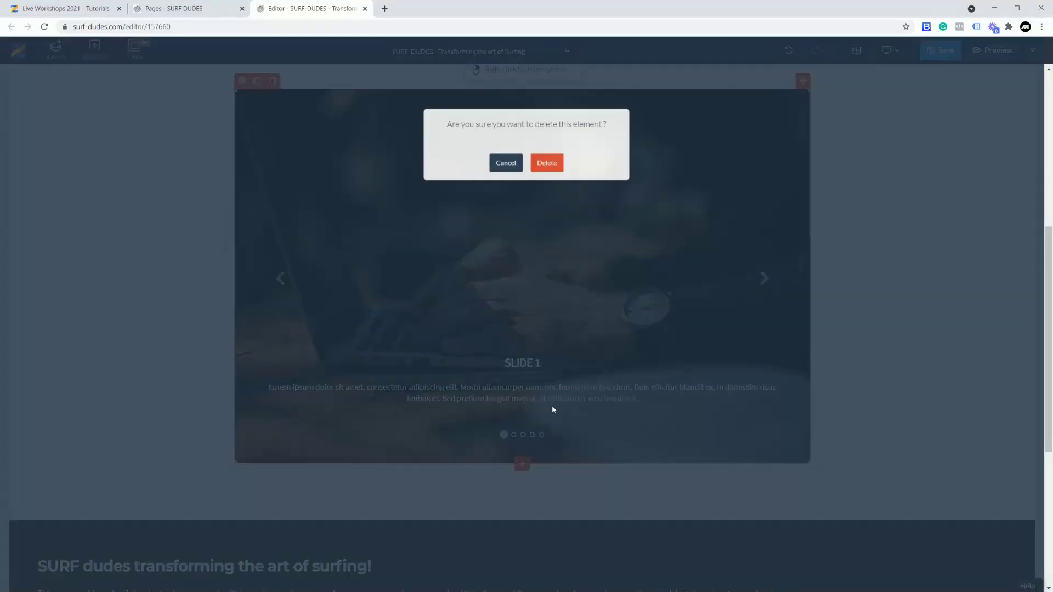
{"action": "left_click", "coordinate": [541, 439]}
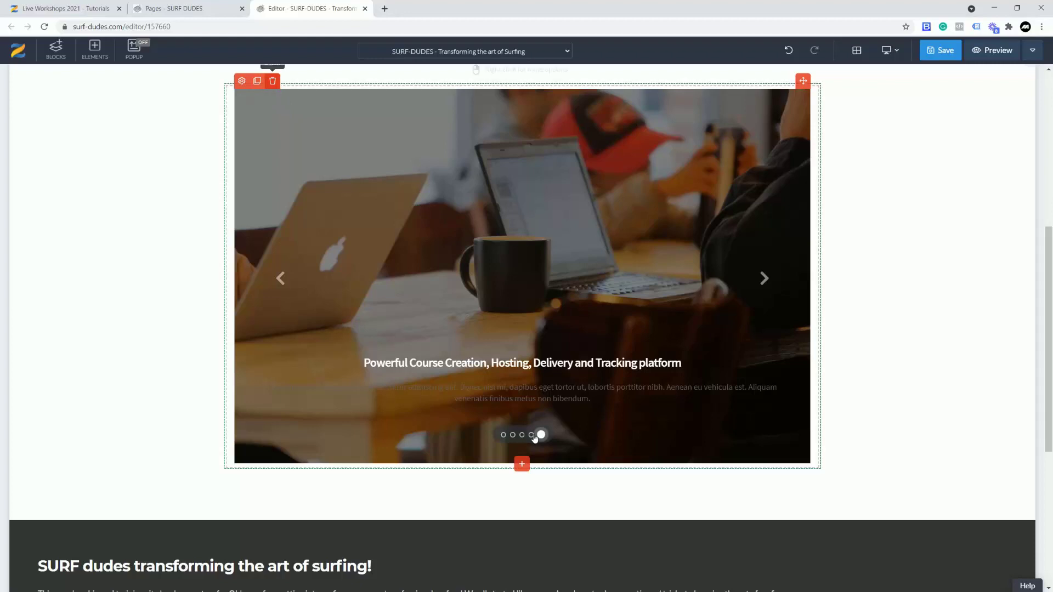
{"action": "key", "text": "Delete"}
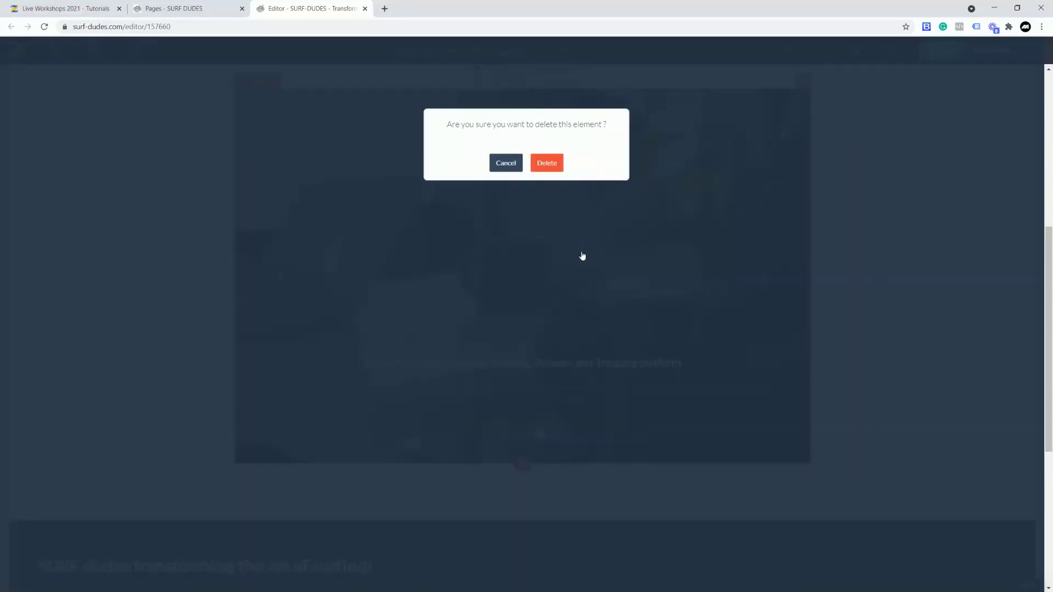
{"action": "left_click", "coordinate": [549, 191]}
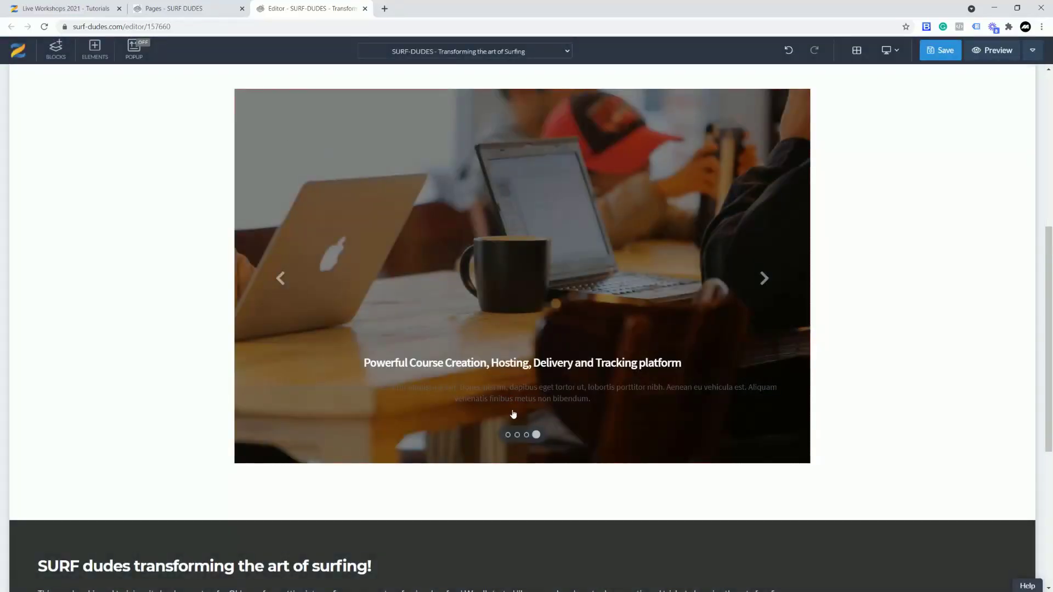
{"action": "left_click", "coordinate": [273, 116]}
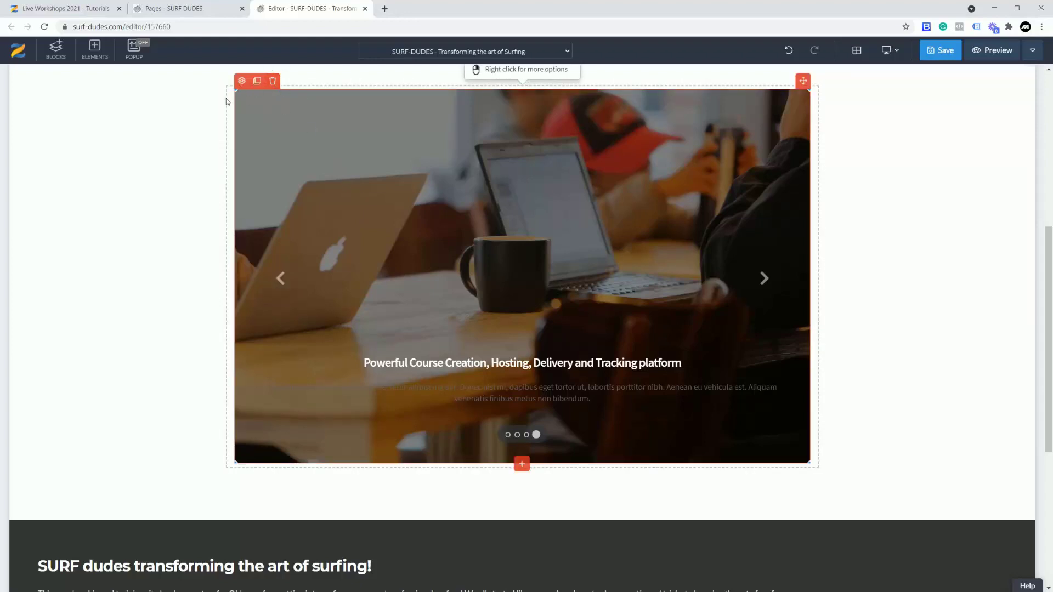
{"action": "key", "text": "Delete"}
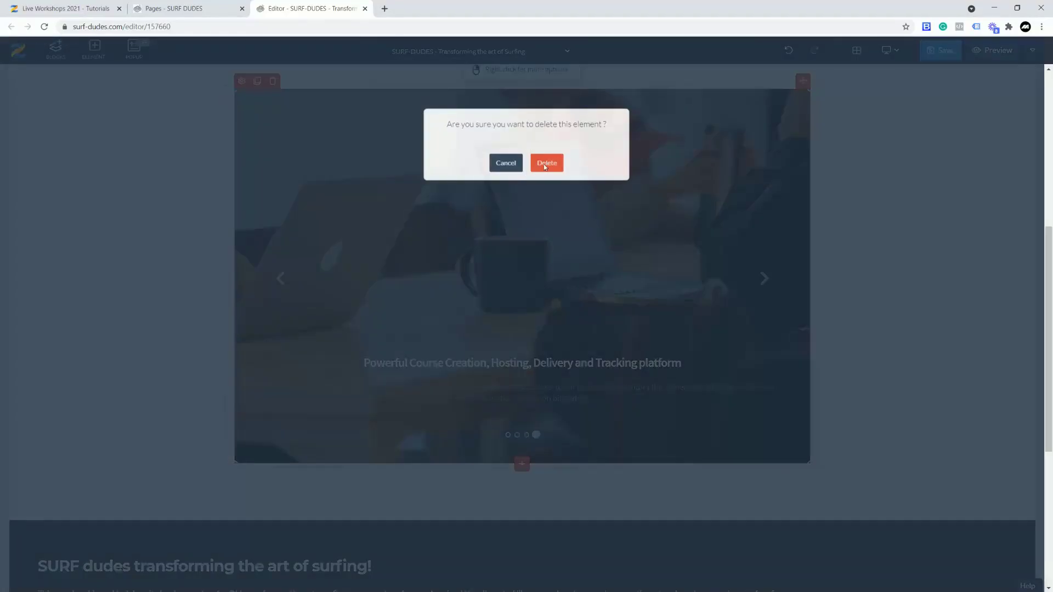
{"action": "key", "text": "Escape"}
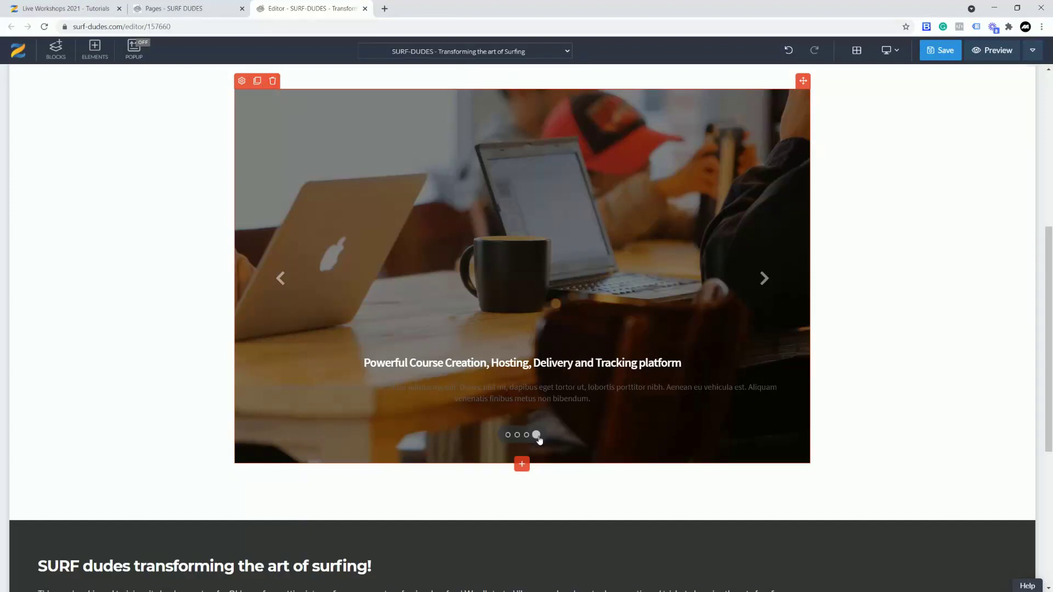
{"action": "key", "text": "Delete"}
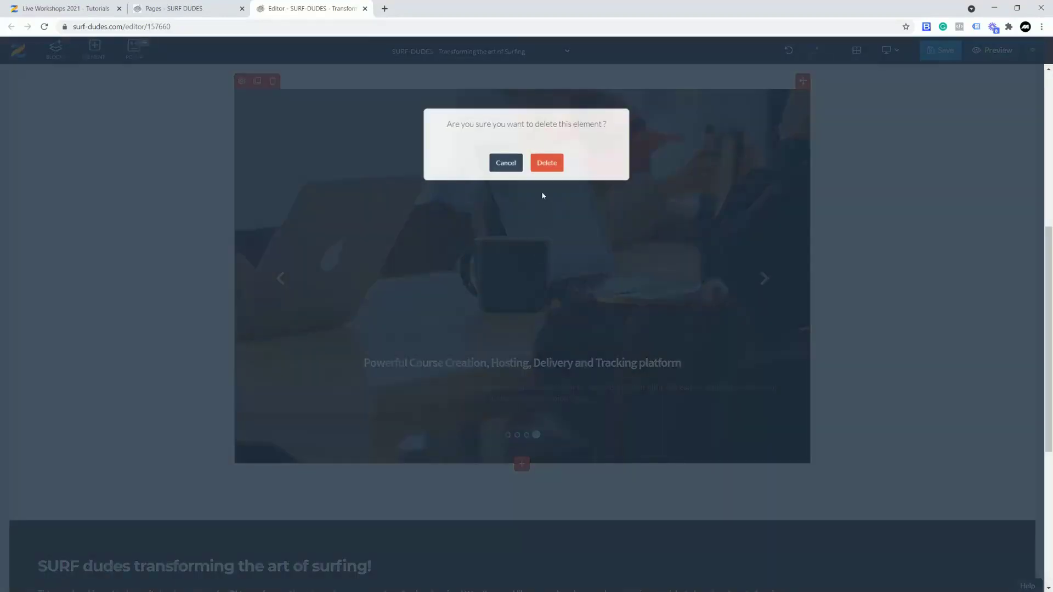
{"action": "left_click", "coordinate": [546, 163]}
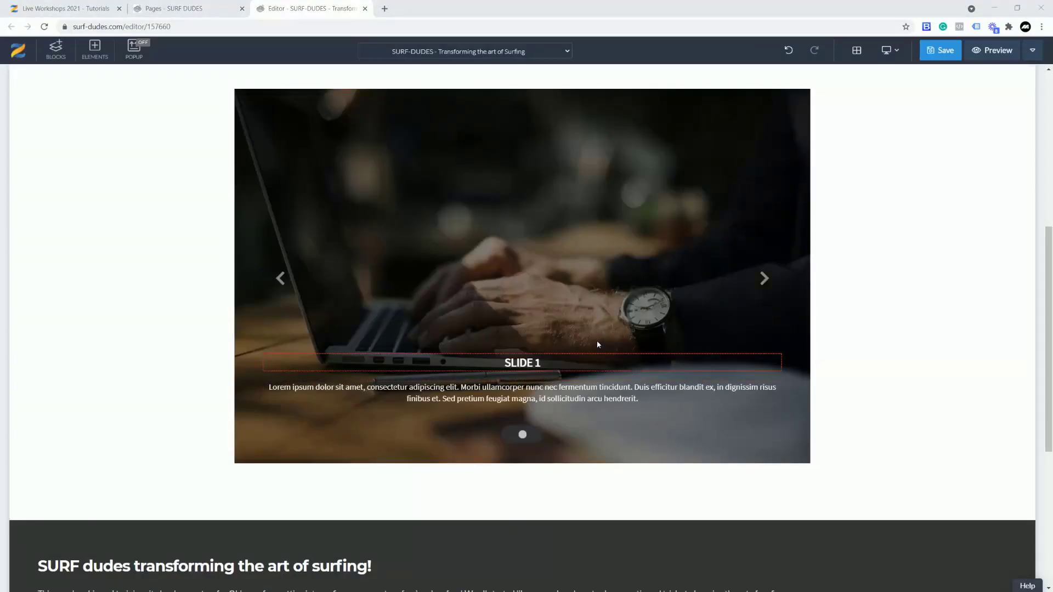
Set the font size of the "SLIDE 1" heading to 80 px.
{"action": "left_click", "coordinate": [531, 363]}
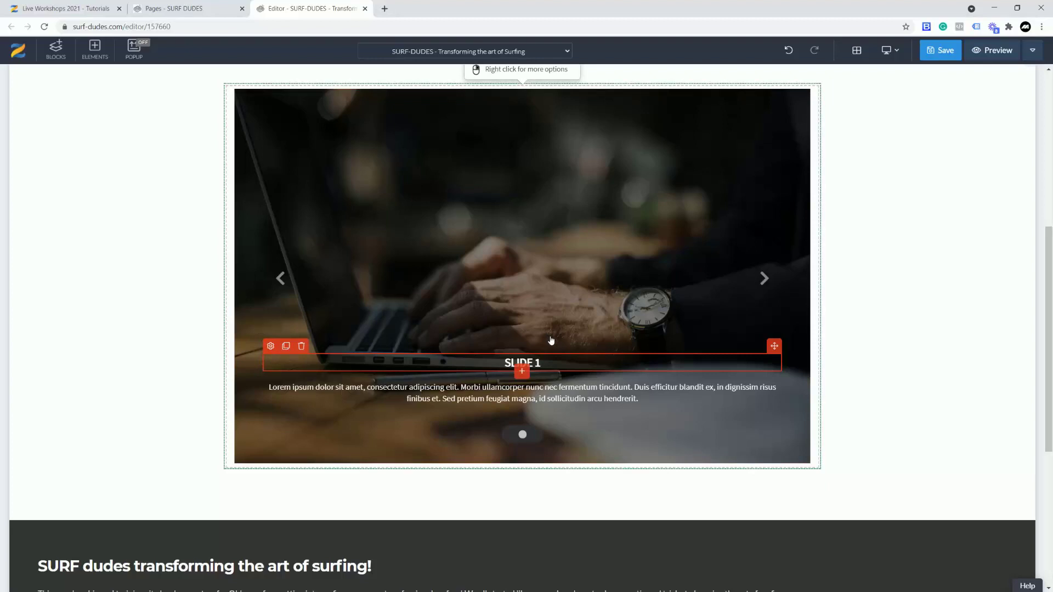
{"action": "left_click", "coordinate": [546, 364]}
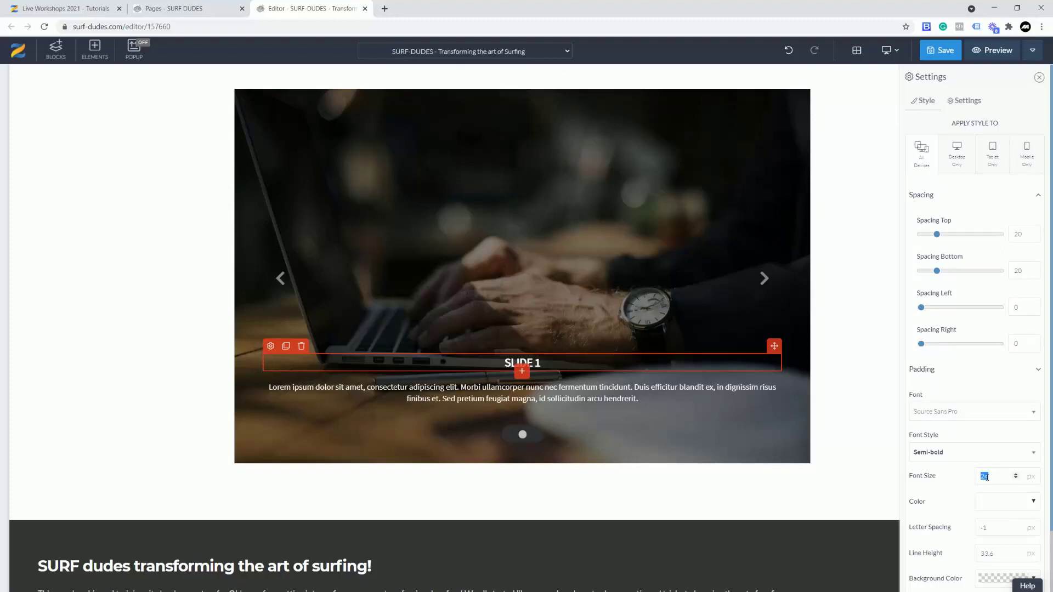
{"action": "type", "text": "50"}
{"action": "double_click", "coordinate": [991, 475]}
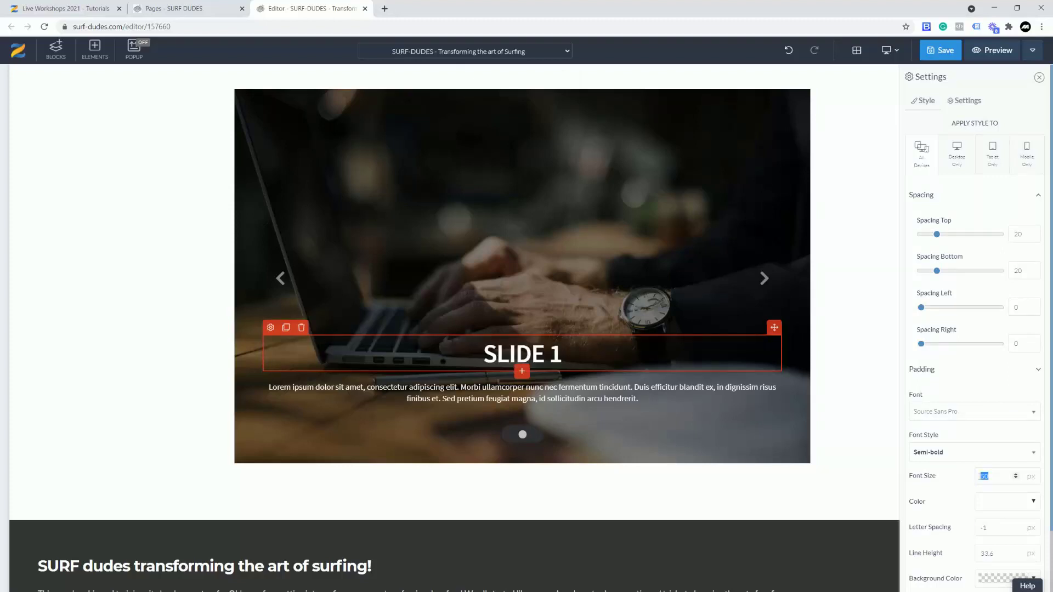
{"action": "type", "text": "80"}
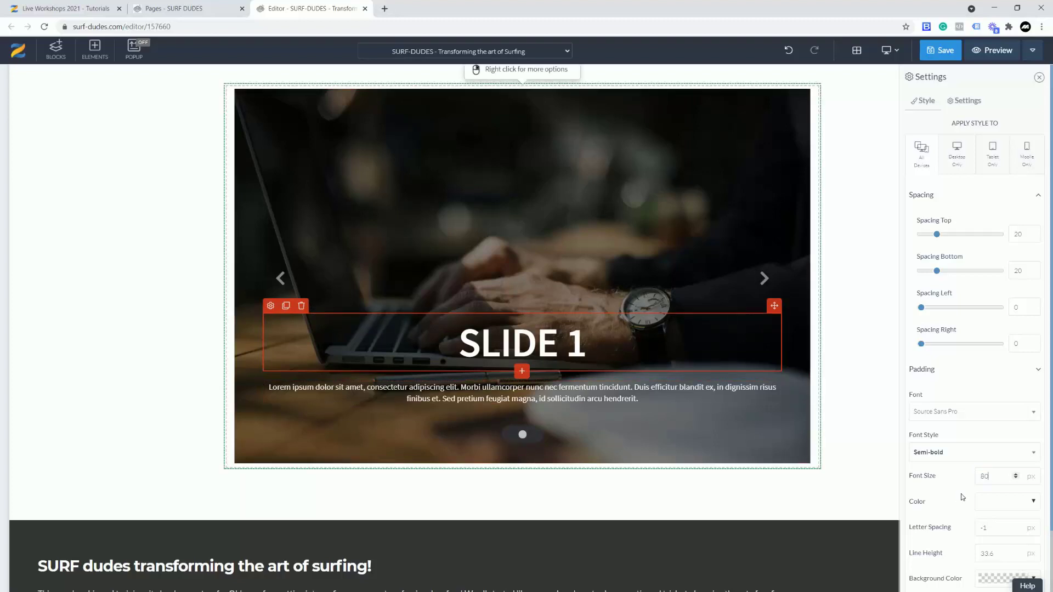
{"action": "scroll", "coordinate": [965, 500], "scroll_direction": "down", "scroll_amount": 1}
{"action": "scroll", "coordinate": [966, 500], "scroll_direction": "down", "scroll_amount": 2}
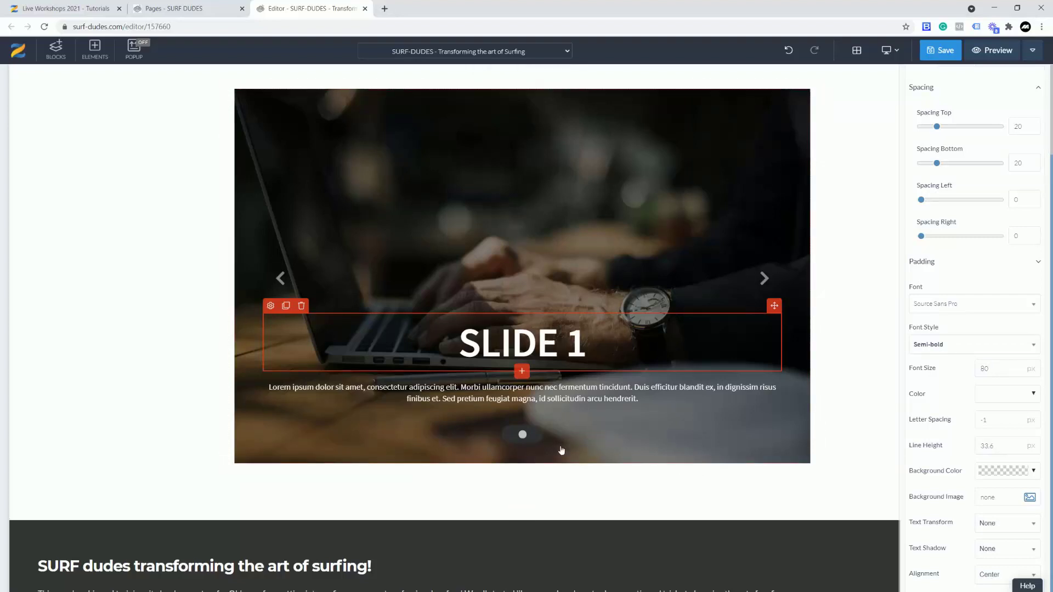
Replace the slide's laptop image with the picture of the meditating monk in orange robes from the image library.
{"action": "left_click", "coordinate": [293, 98]}
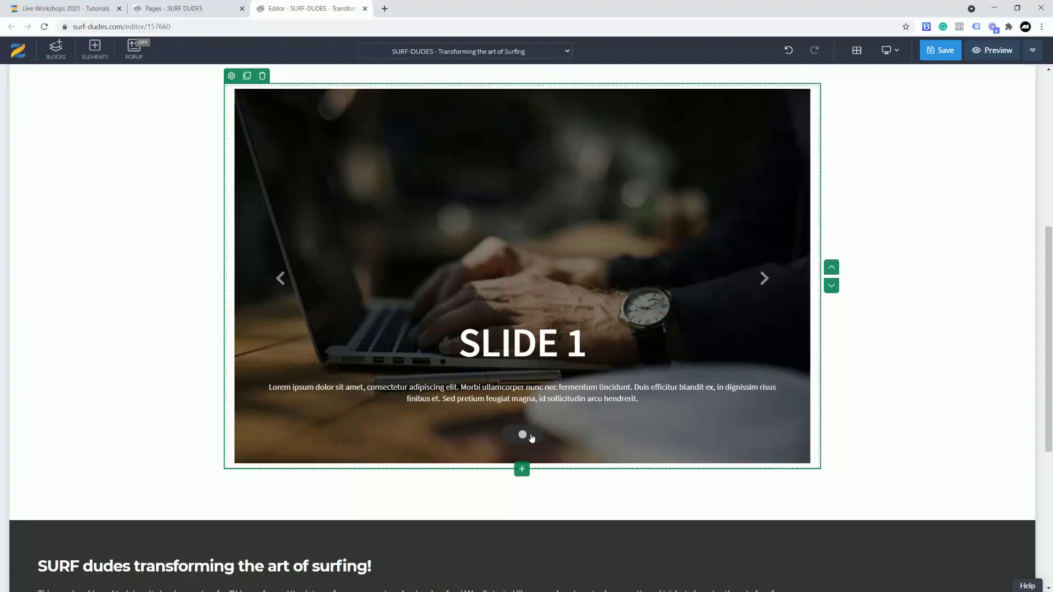
{"action": "left_click", "coordinate": [570, 460]}
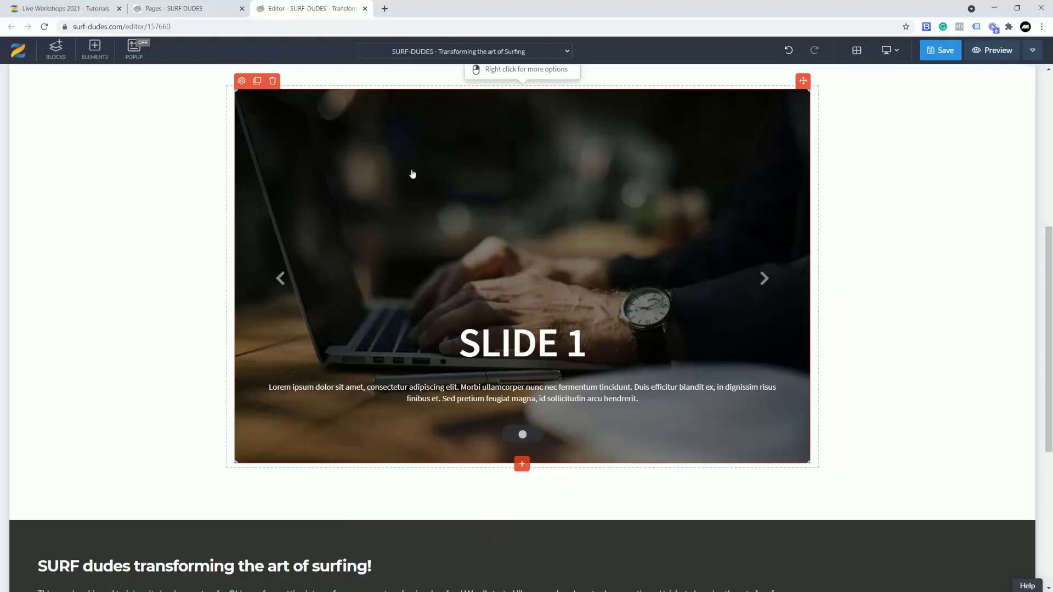
{"action": "left_click", "coordinate": [242, 81]}
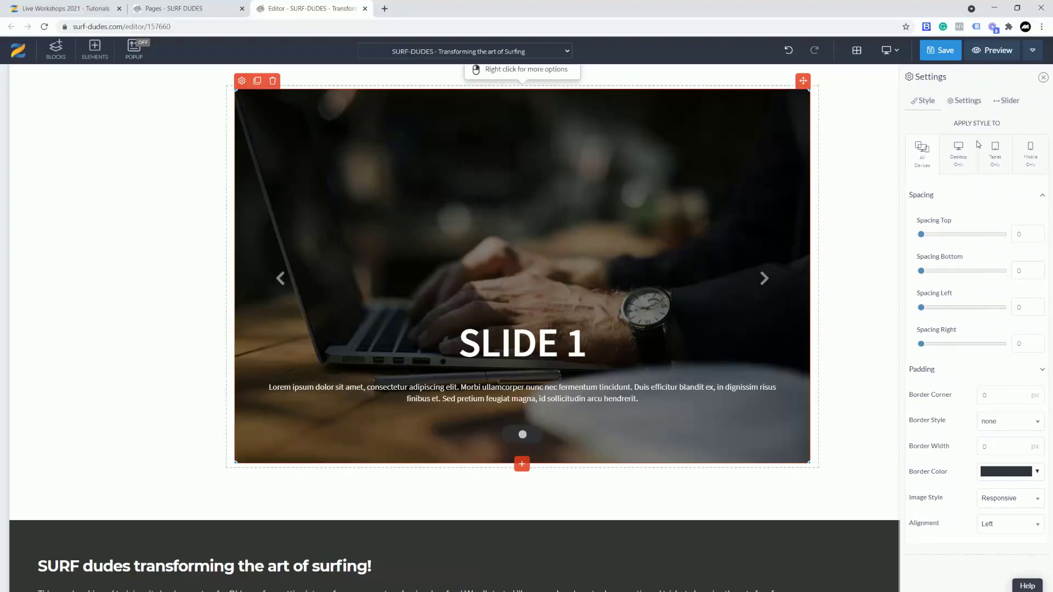
{"action": "left_click", "coordinate": [966, 102]}
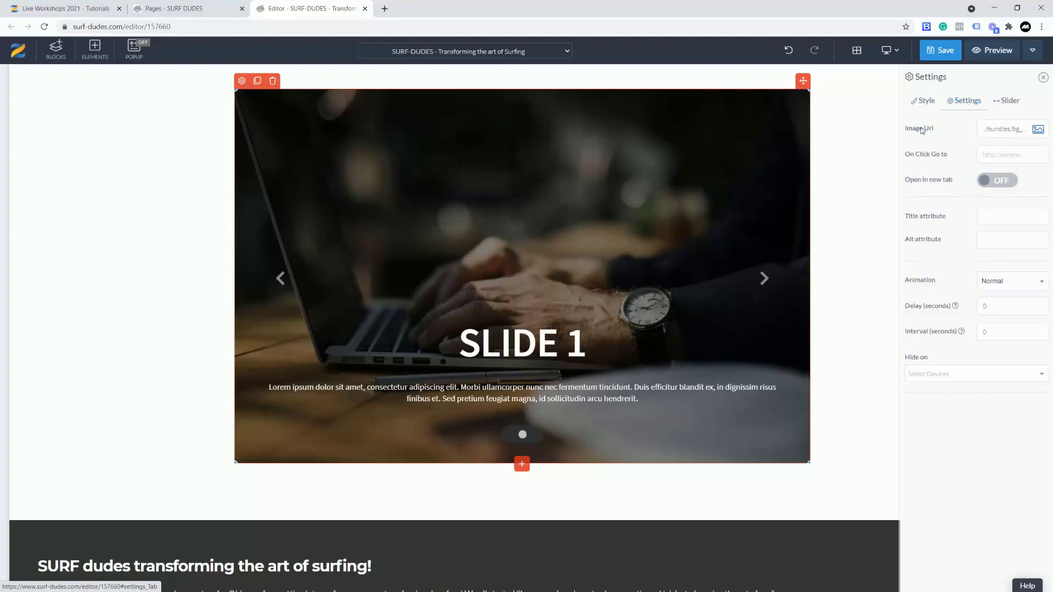
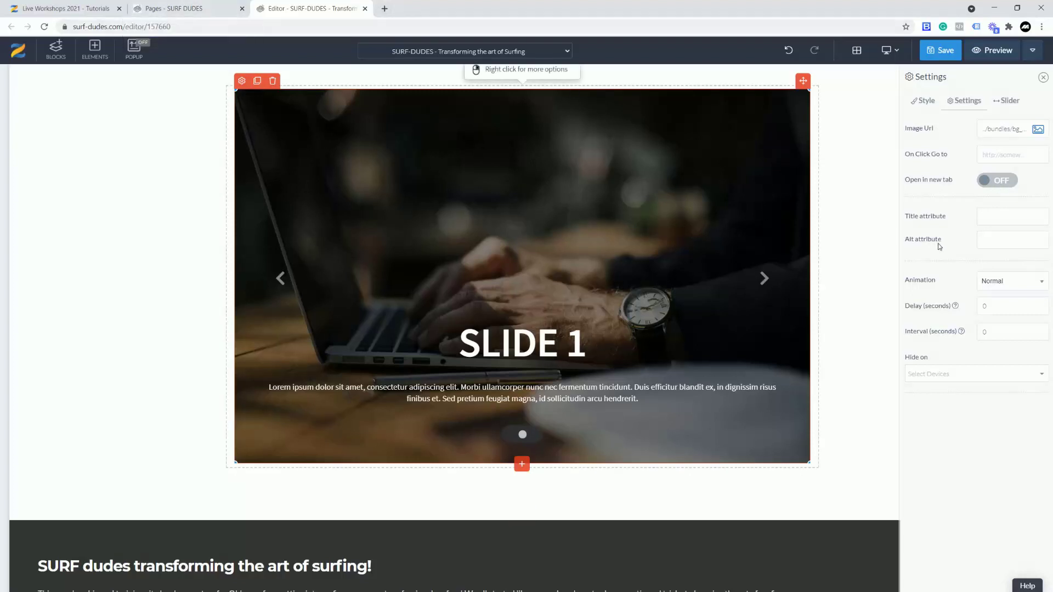
{"action": "left_click", "coordinate": [1036, 132]}
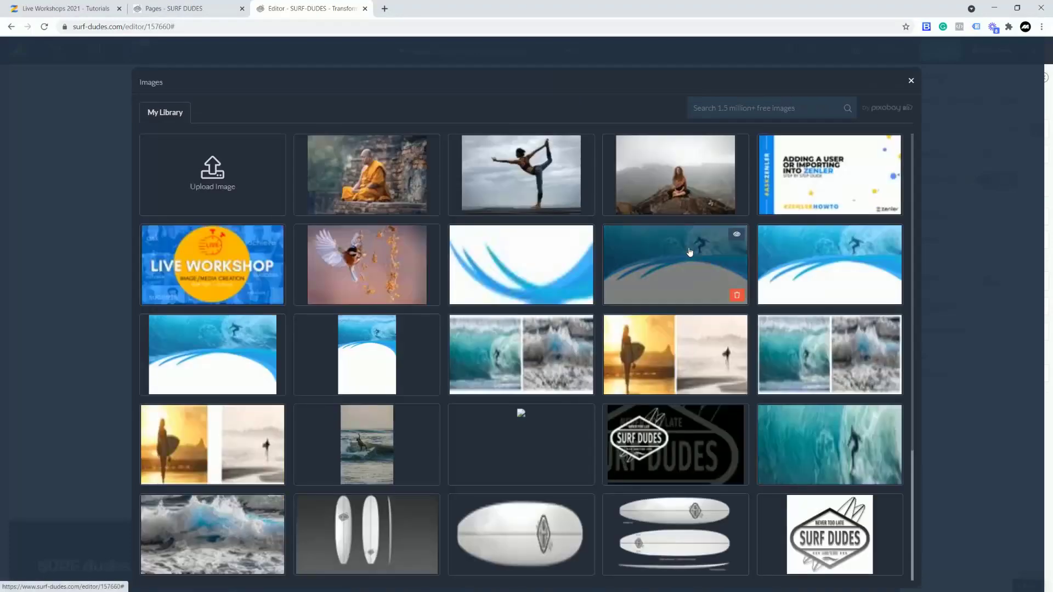
{"action": "left_click", "coordinate": [367, 177]}
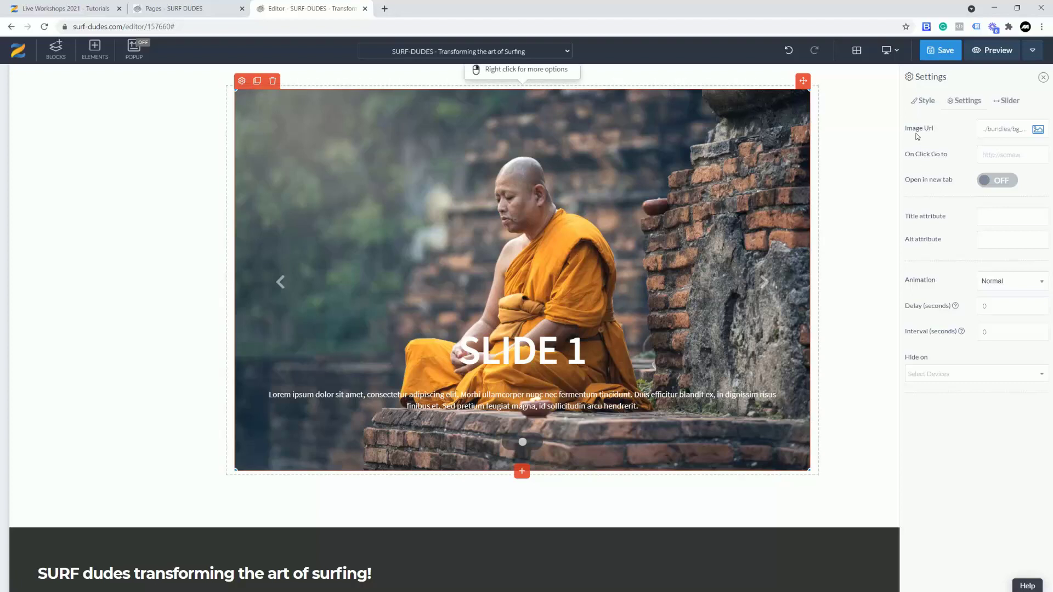
Give the slide image a solid border 5 px wide in blue (#005bff).
{"action": "left_click", "coordinate": [924, 101]}
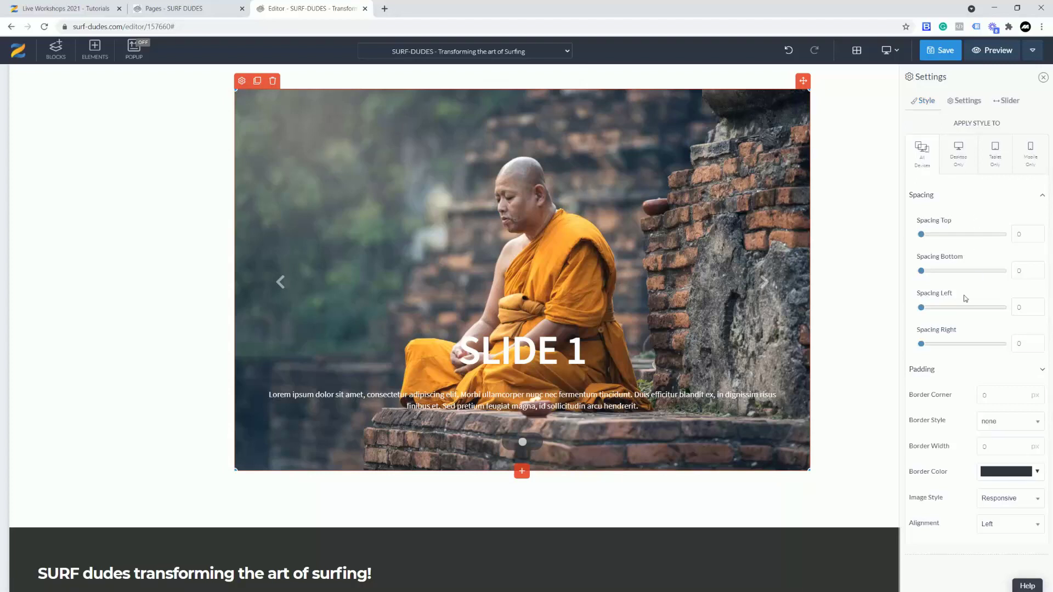
{"action": "left_click", "coordinate": [1005, 425]}
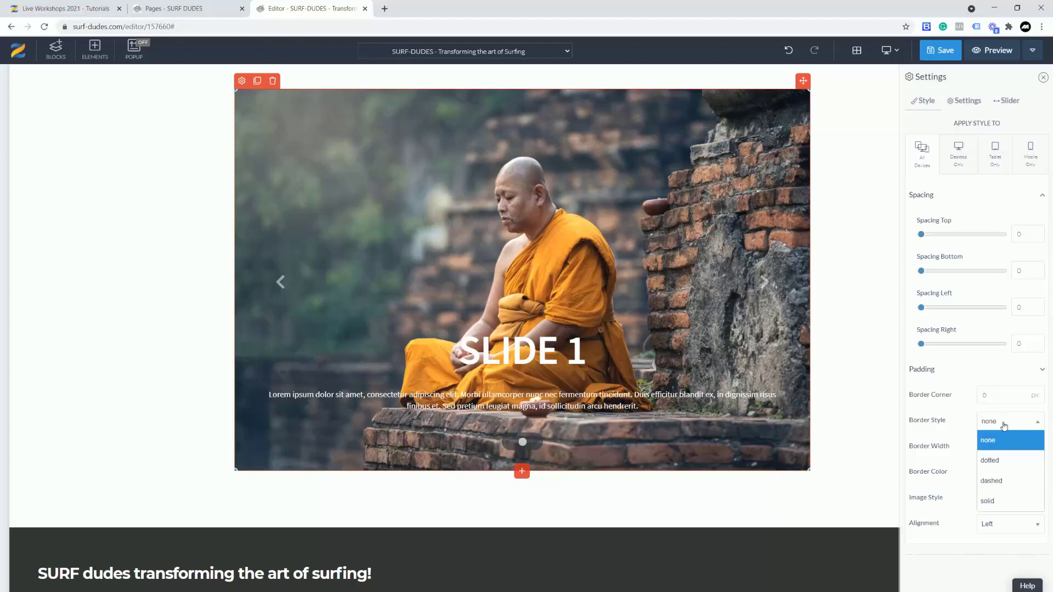
{"action": "left_click", "coordinate": [988, 503]}
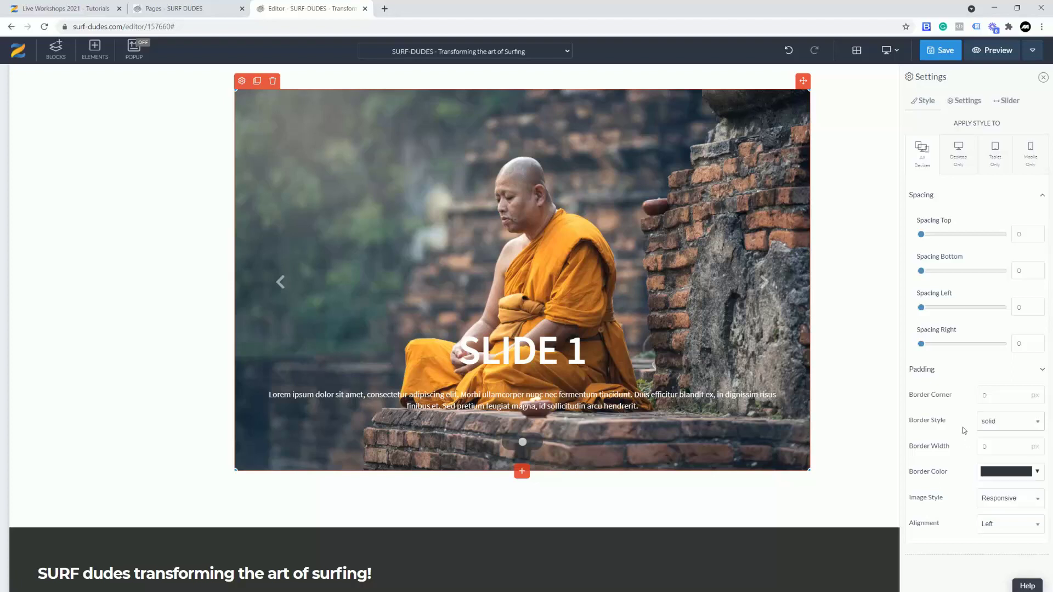
{"action": "double_click", "coordinate": [979, 449]}
{"action": "type", "text": "5"}
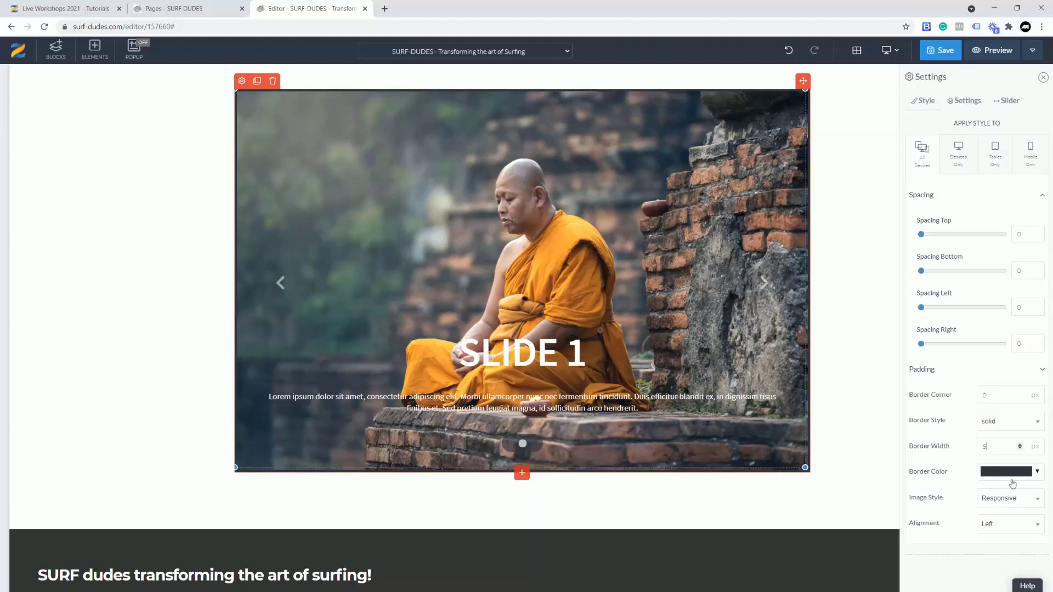
{"action": "left_click", "coordinate": [1036, 474]}
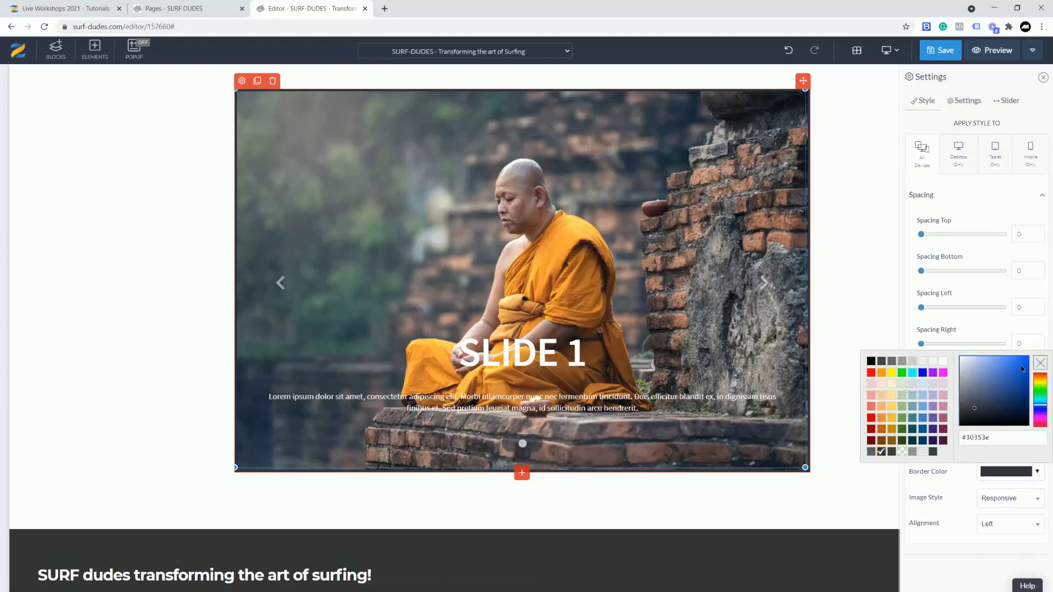
{"action": "left_click_drag", "start_coordinate": [1023, 370], "coordinate": [1031, 355]}
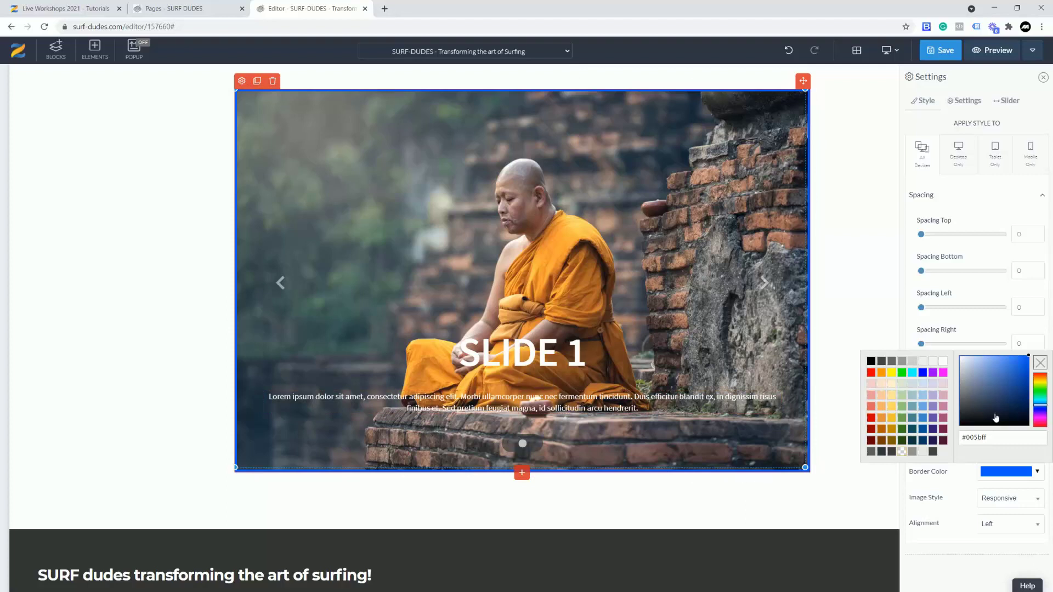
{"action": "left_click", "coordinate": [972, 330]}
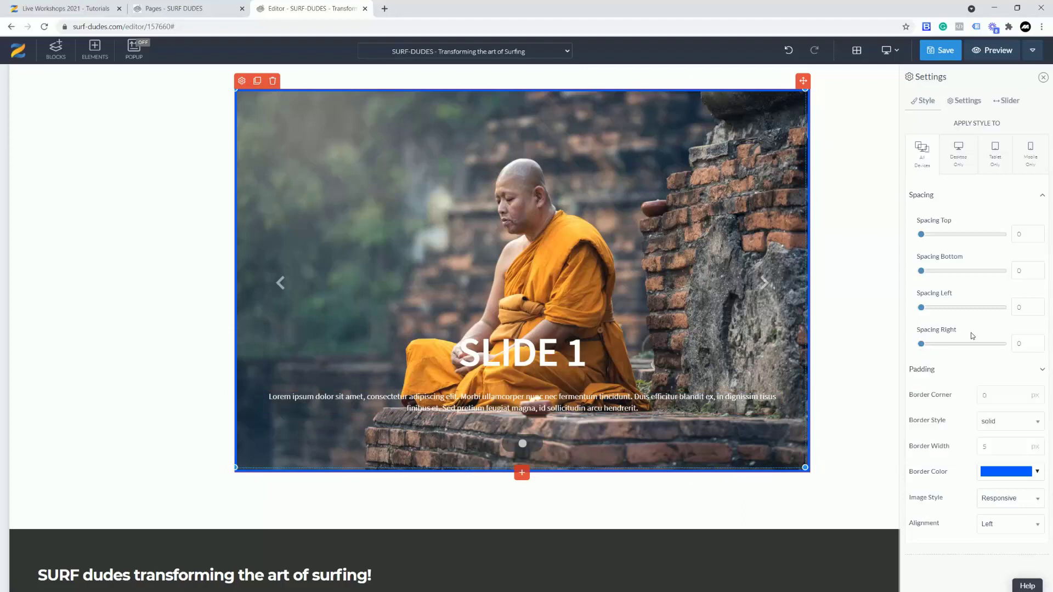
Remove the slide image's border by setting its border style to none.
{"action": "left_click", "coordinate": [1035, 427]}
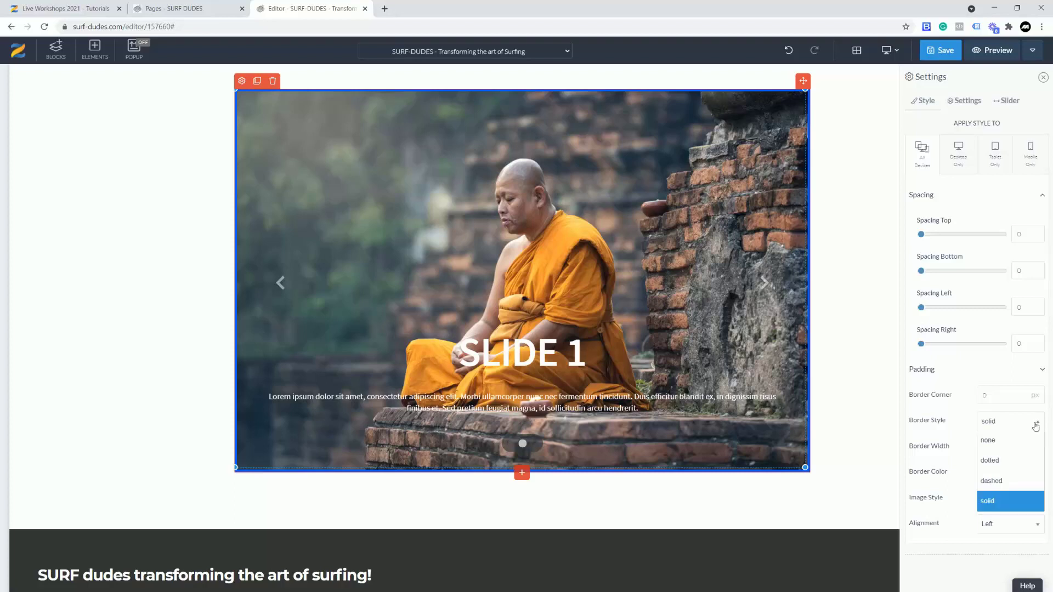
{"action": "left_click", "coordinate": [986, 441]}
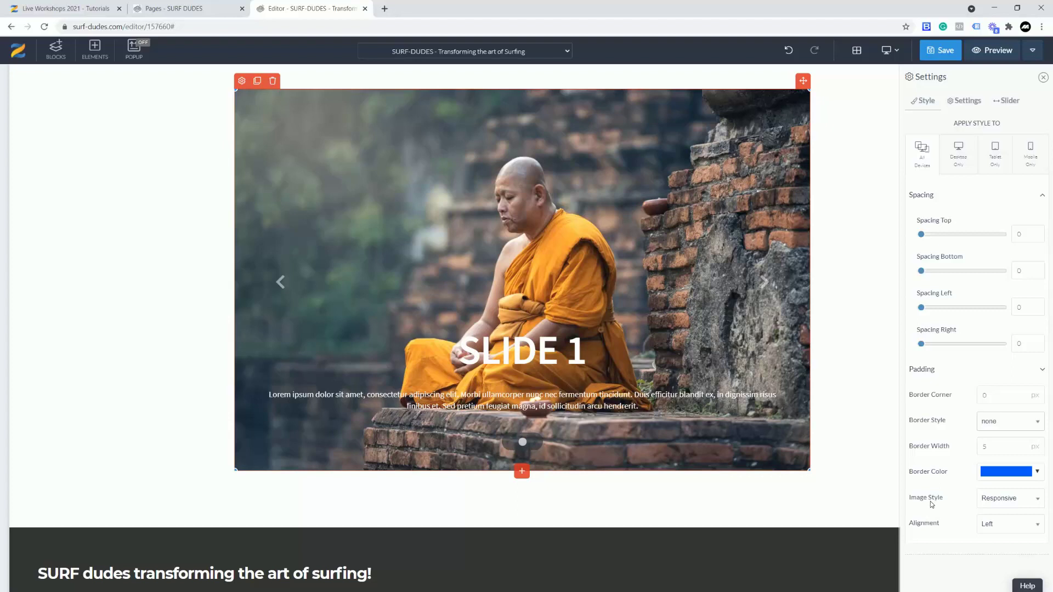
Try the Circle image style, followed by the Rounded style with a 50 px border corner, on the slide image.
{"action": "left_click", "coordinate": [1019, 502]}
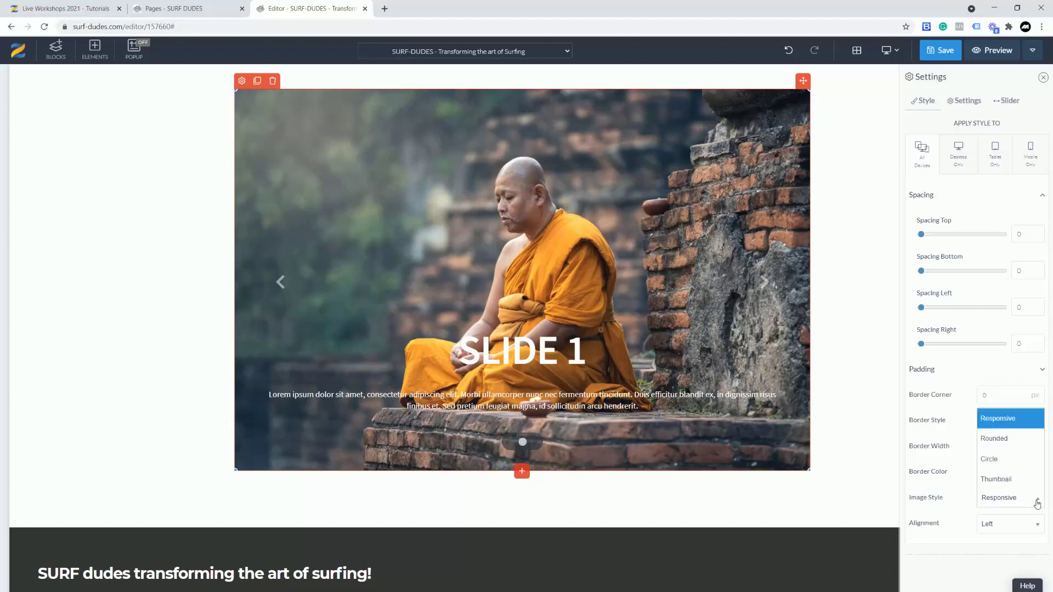
{"action": "left_click", "coordinate": [993, 462]}
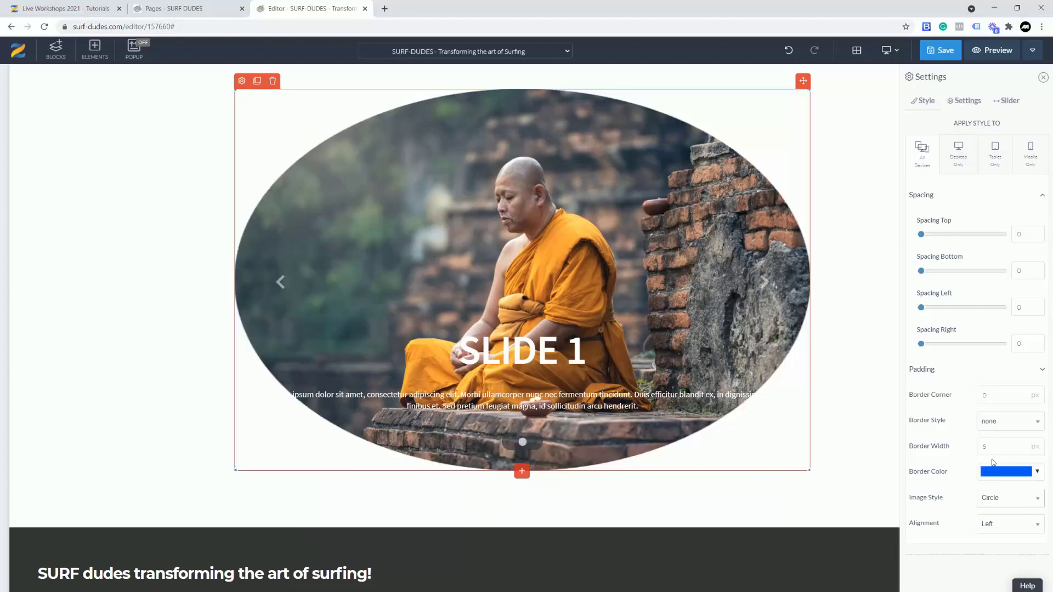
{"action": "left_click", "coordinate": [1037, 502]}
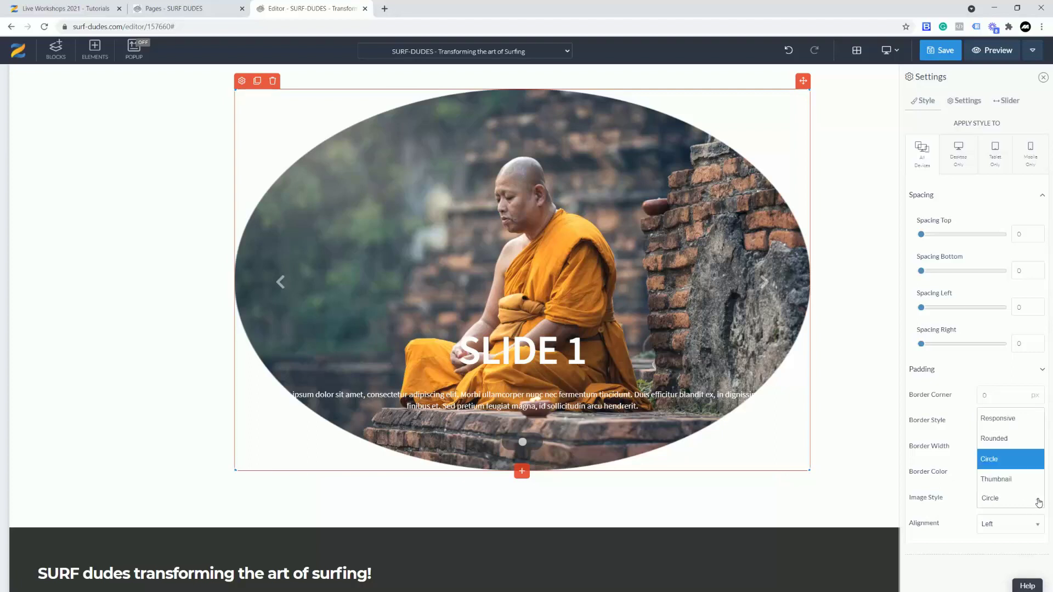
{"action": "left_click", "coordinate": [998, 439]}
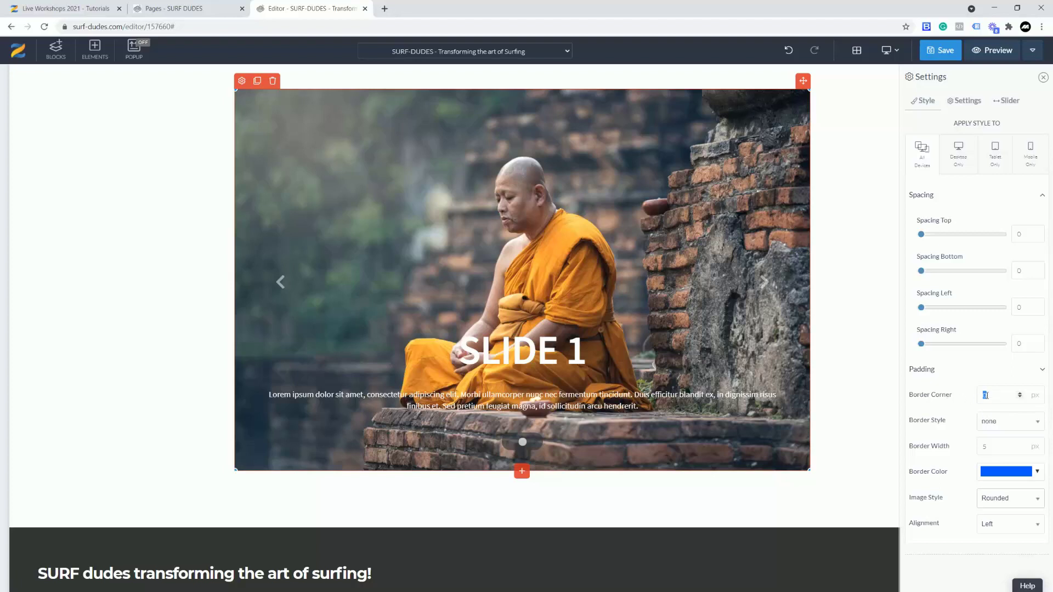
{"action": "type", "text": "50"}
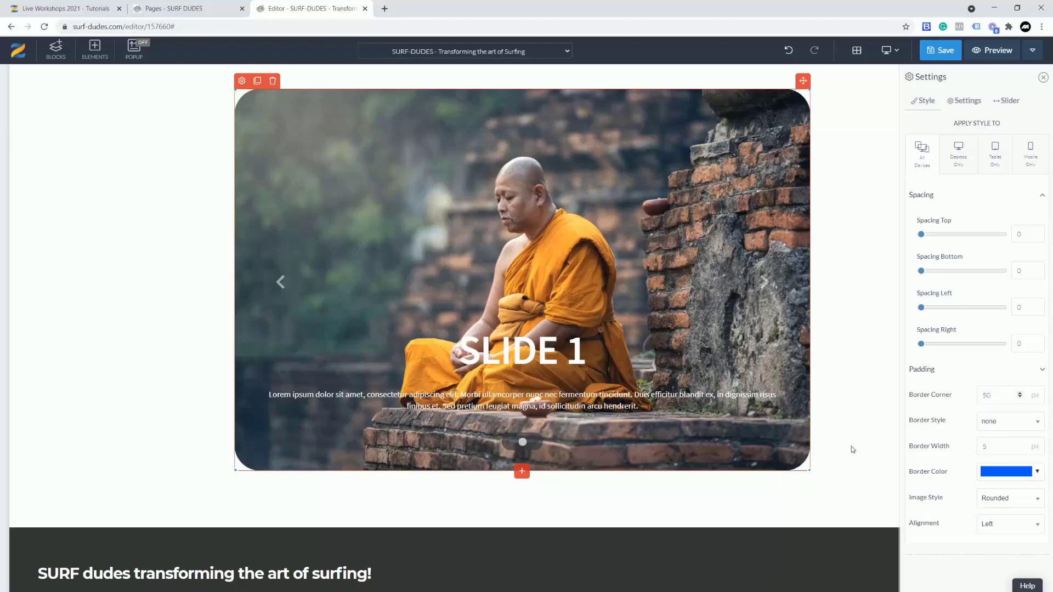
Return the slide image's style to Responsive and its border corner to 0 px.
{"action": "left_click", "coordinate": [1019, 503]}
{"action": "left_click", "coordinate": [1002, 424]}
{"action": "left_click_drag", "start_coordinate": [994, 394], "coordinate": [962, 396]}
{"action": "key", "text": "BackSpace"}
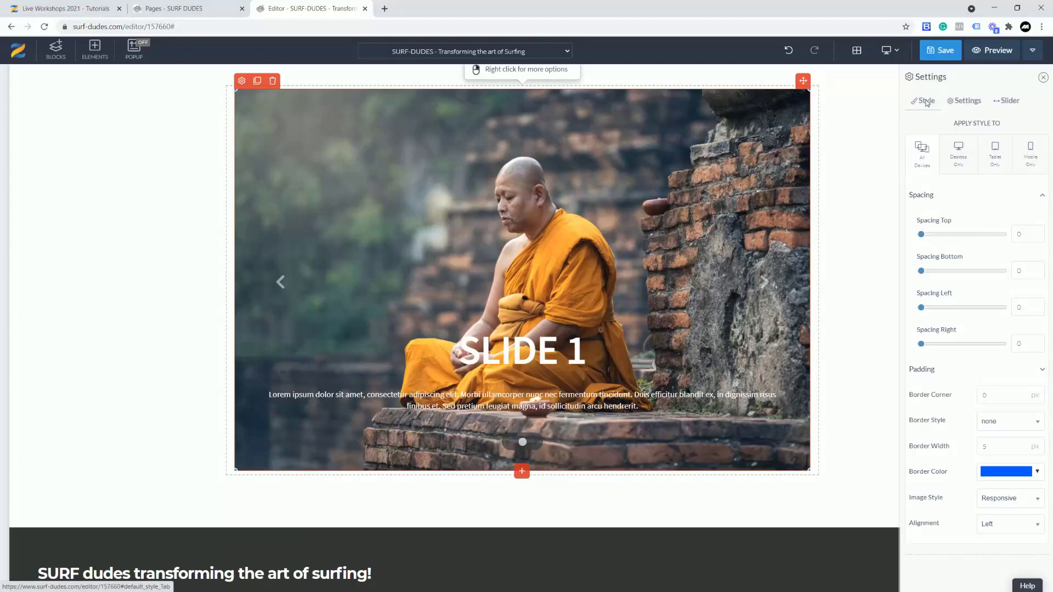
Set the slideshow's indicators to Outside in the slider options.
{"action": "left_click", "coordinate": [966, 102]}
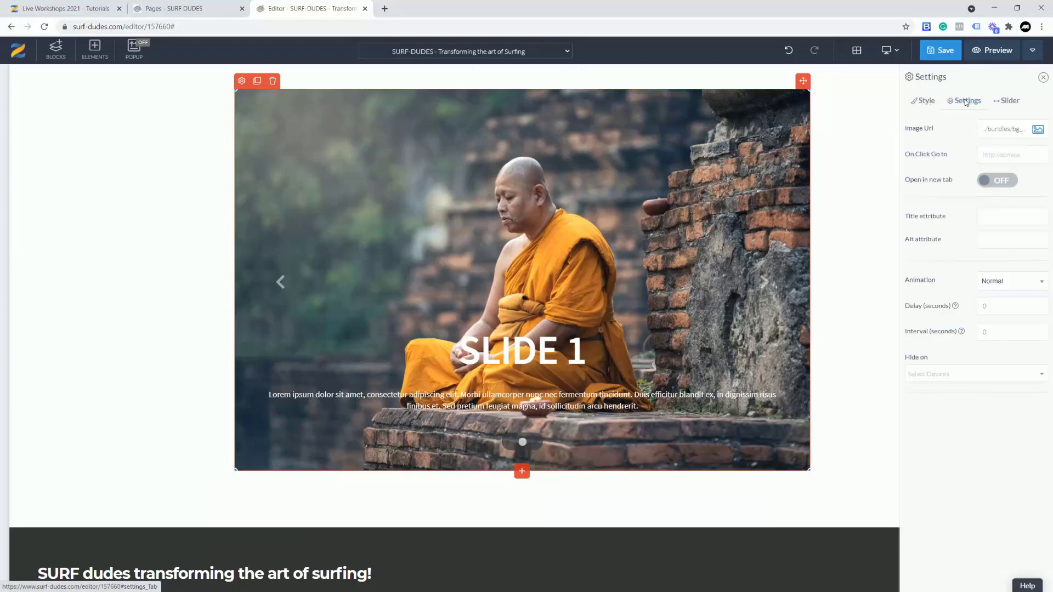
{"action": "left_click", "coordinate": [1006, 101]}
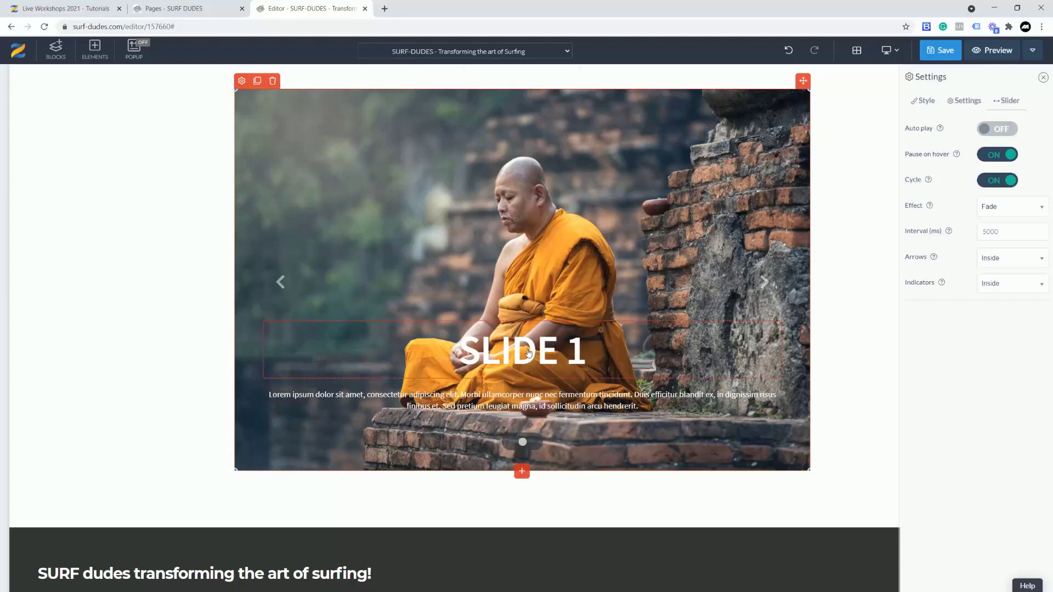
{"action": "left_click", "coordinate": [531, 400]}
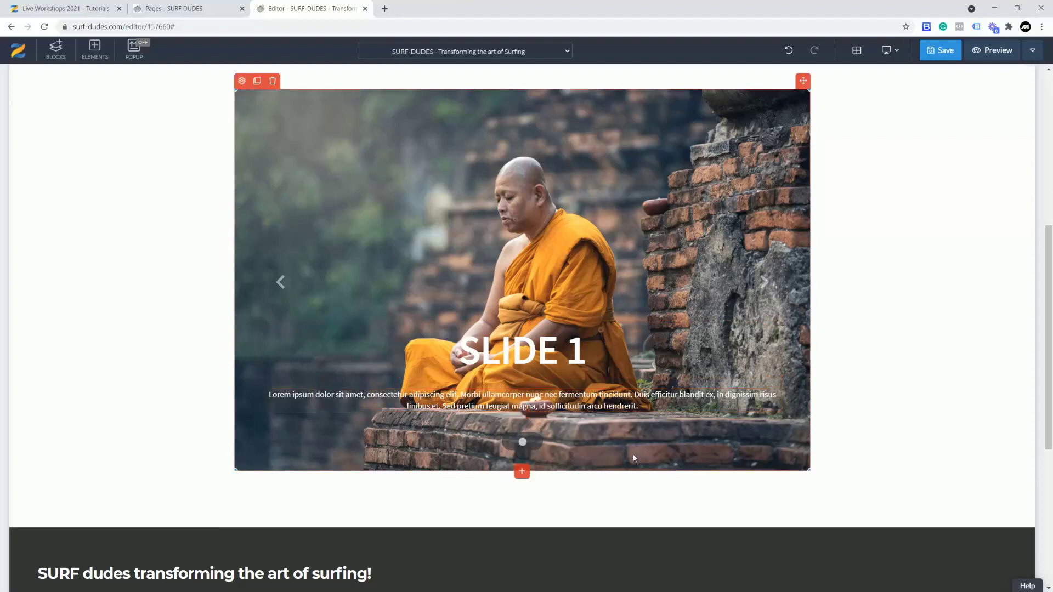
{"action": "left_click", "coordinate": [243, 83]}
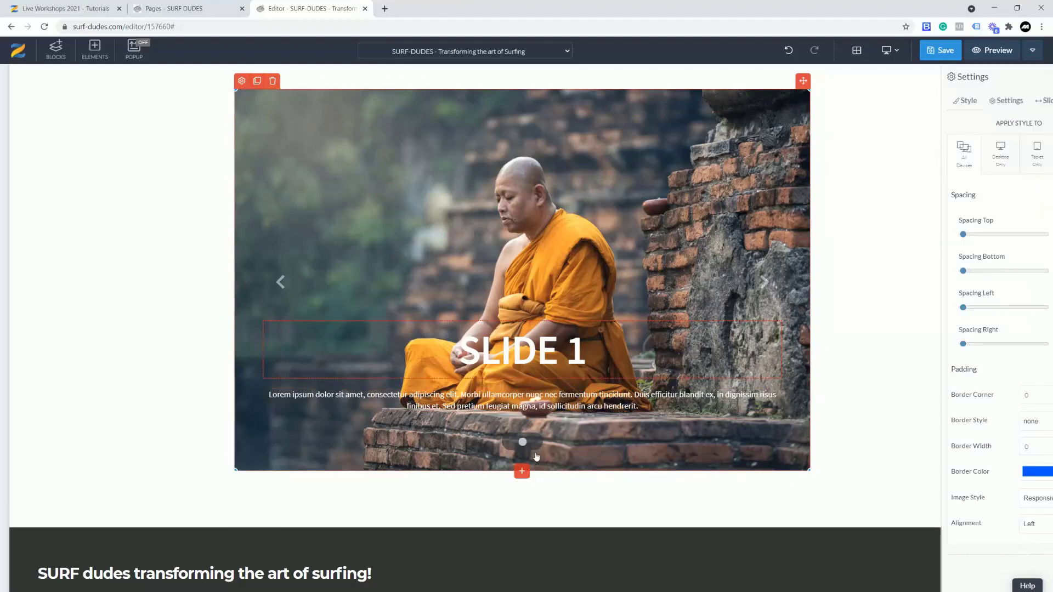
{"action": "left_click", "coordinate": [1007, 102]}
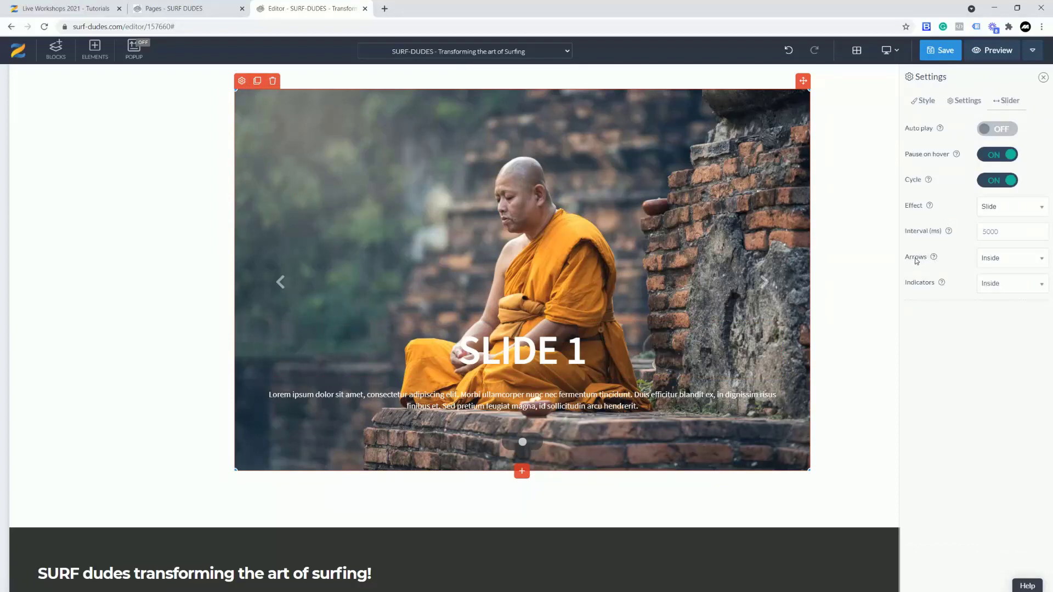
{"action": "left_click", "coordinate": [1026, 286]}
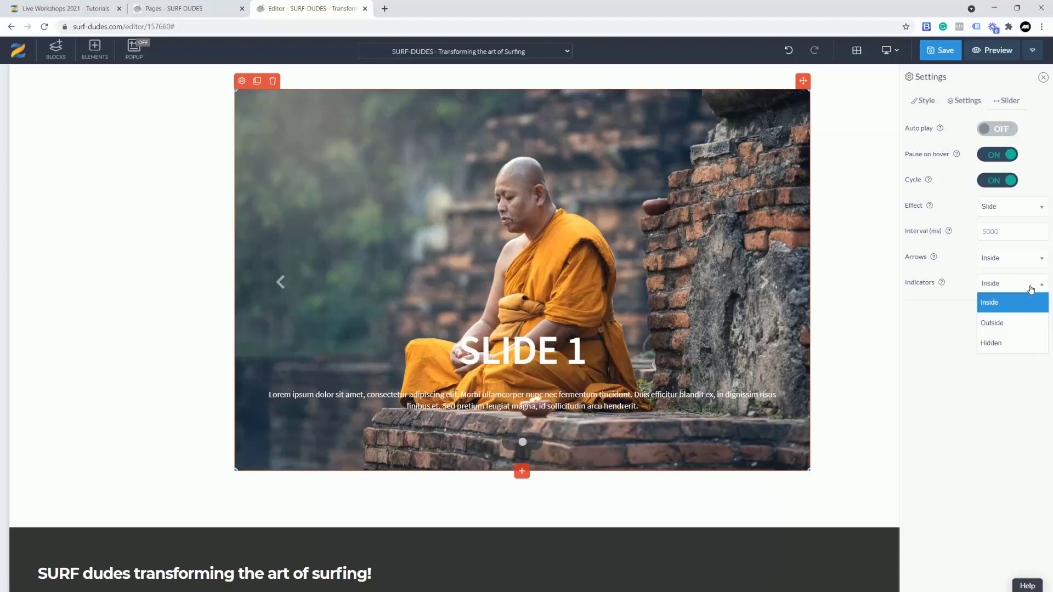
{"action": "left_click", "coordinate": [995, 326]}
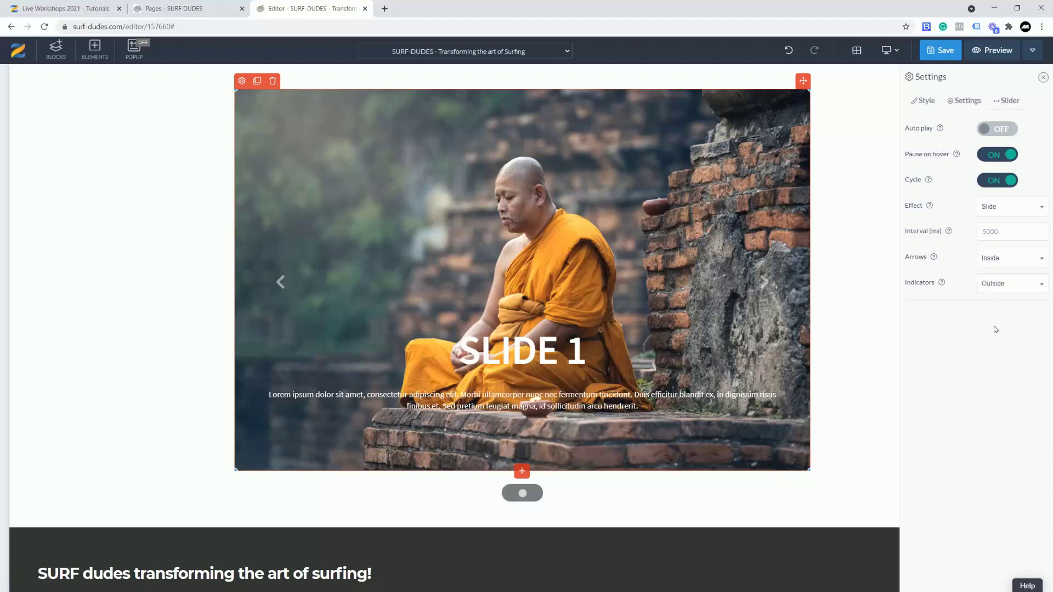
Try the slideshow's navigation arrows outside the image and return them to Inside.
{"action": "left_click", "coordinate": [1010, 266]}
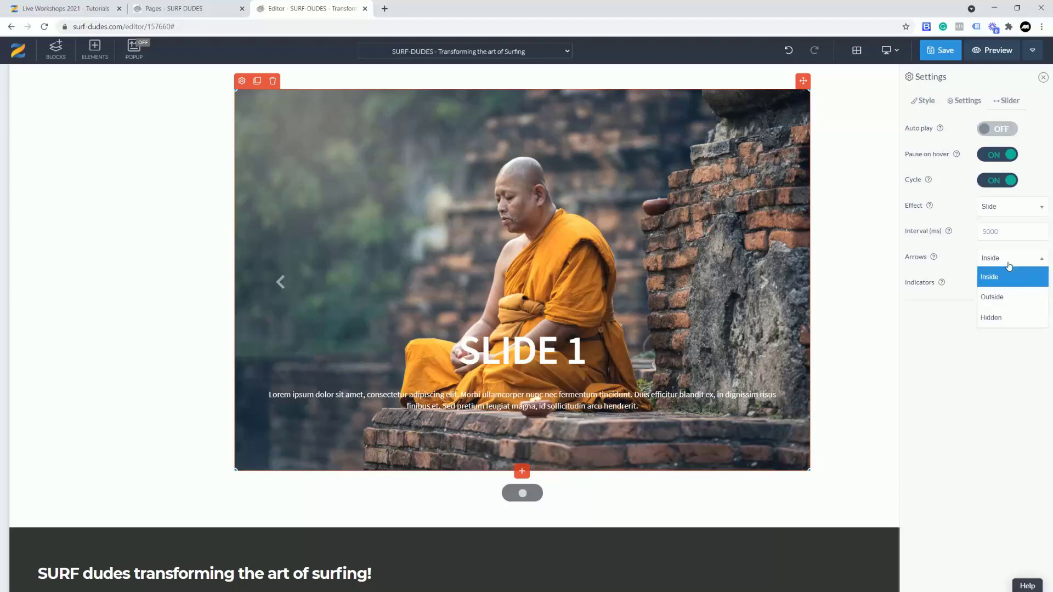
{"action": "left_click", "coordinate": [997, 300]}
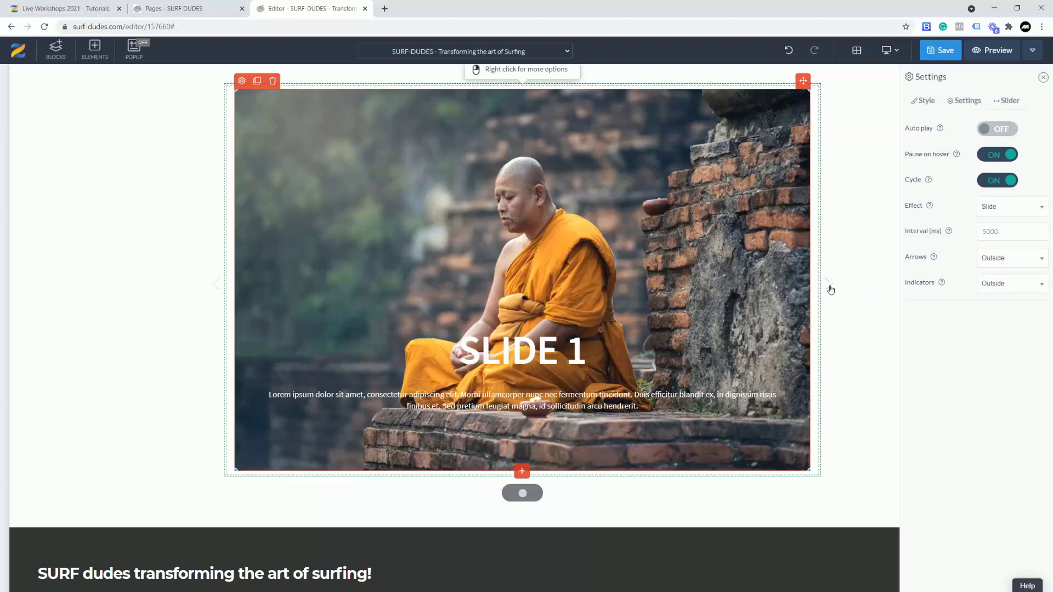
{"action": "left_click", "coordinate": [1007, 265]}
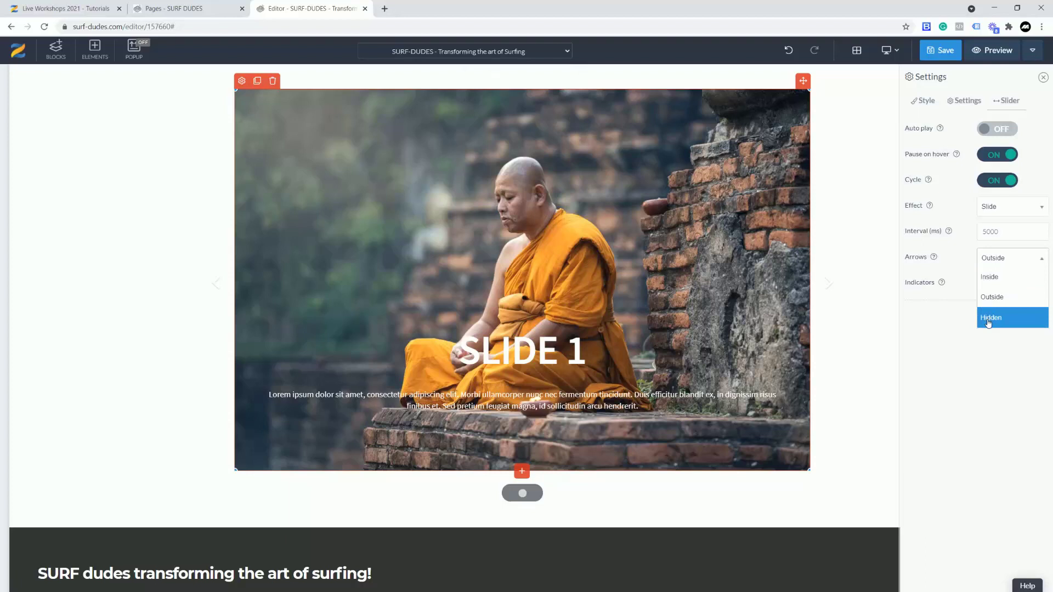
{"action": "left_click", "coordinate": [991, 278]}
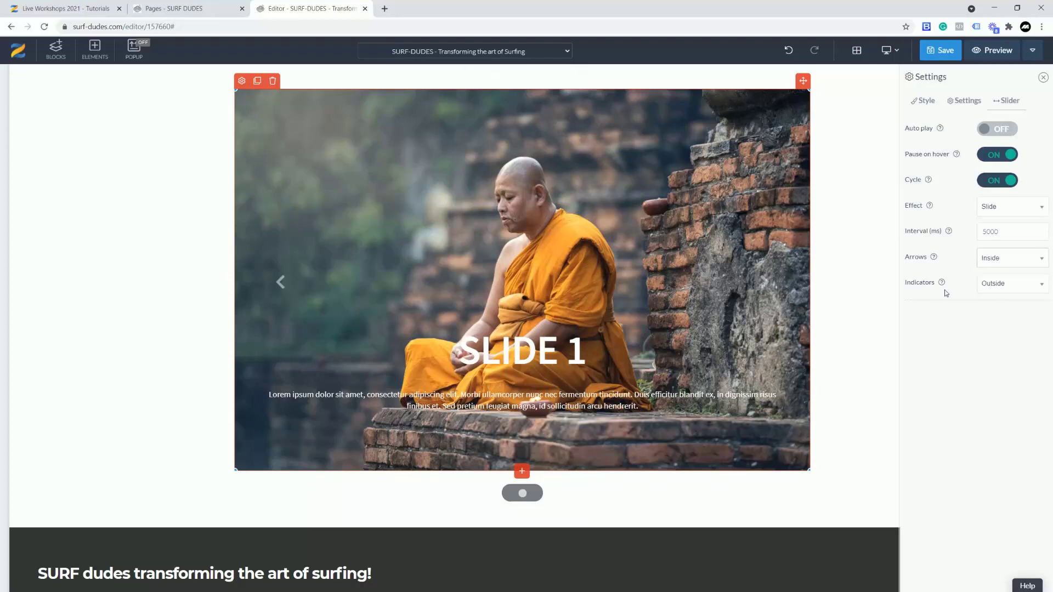
Set the slideshow's indicators to Hidden and turn on auto play.
{"action": "left_click", "coordinate": [1001, 288]}
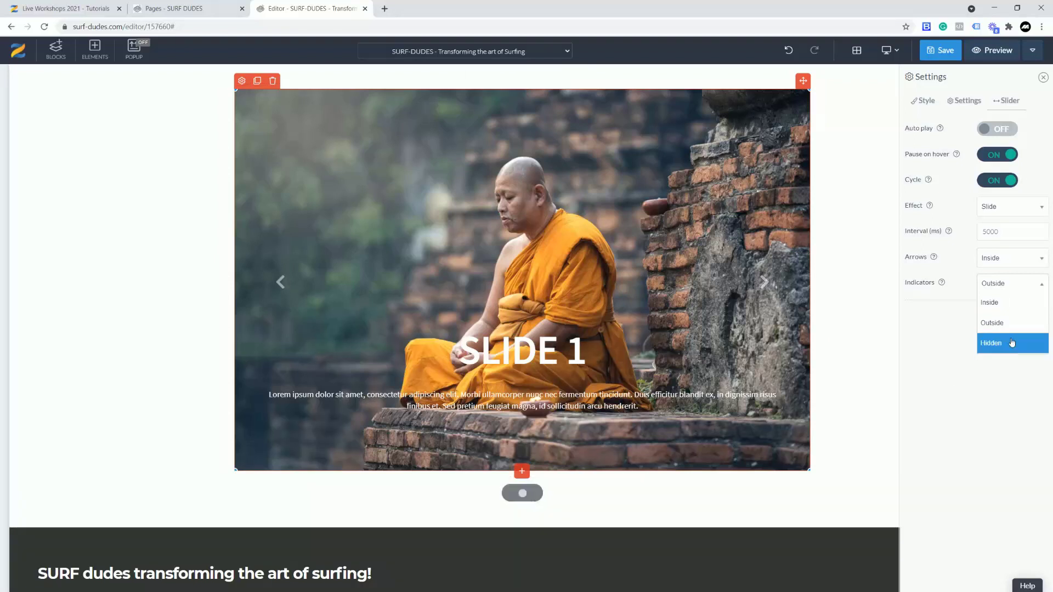
{"action": "left_click", "coordinate": [994, 346]}
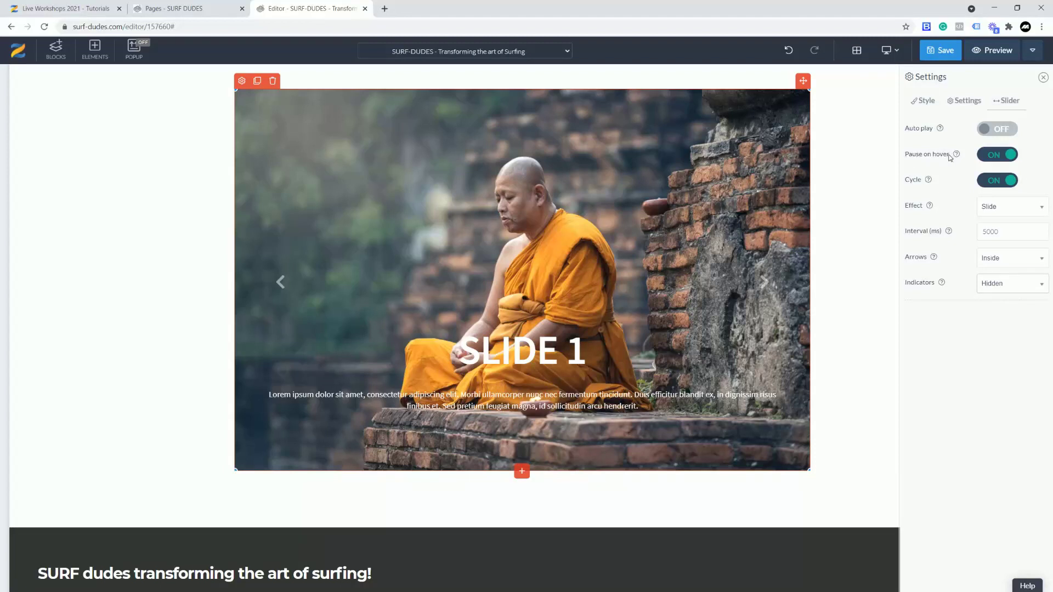
{"action": "mouse_move", "coordinate": [929, 180]}
{"action": "mouse_move", "coordinate": [941, 129]}
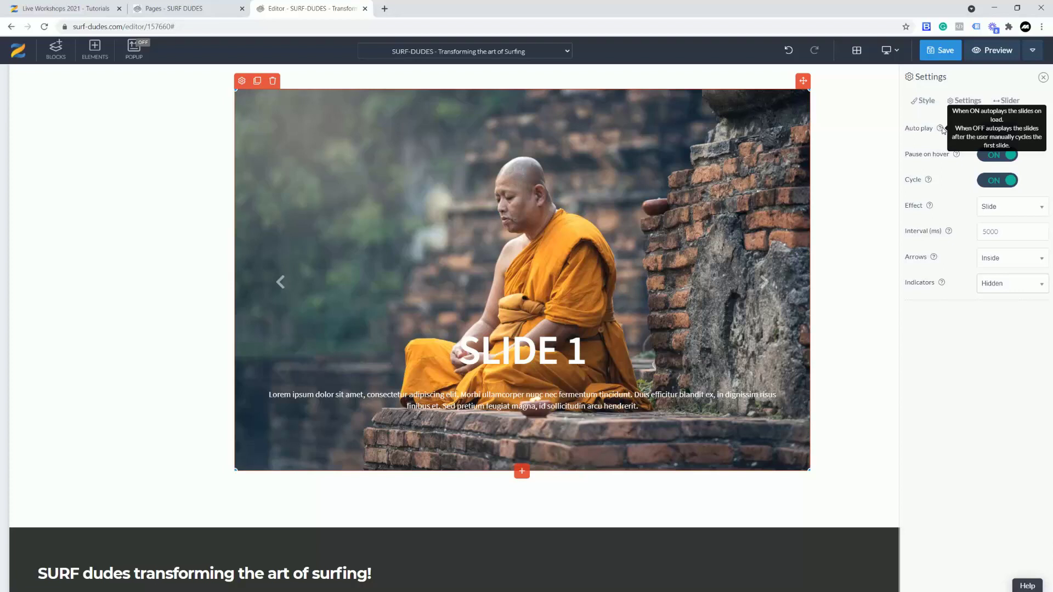
{"action": "left_click", "coordinate": [1007, 130]}
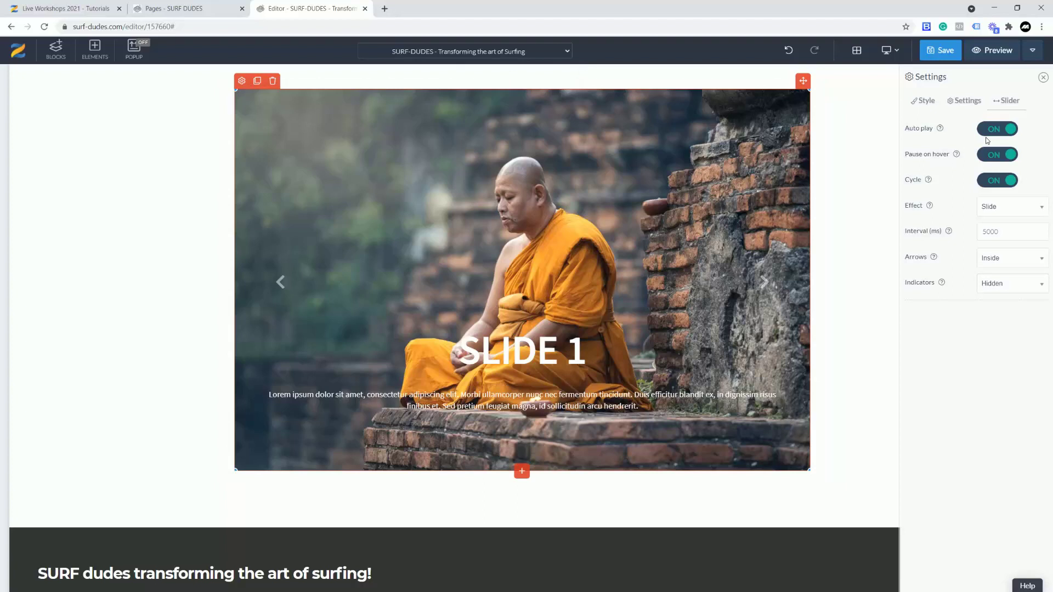
Set the slideshow's indicators back to Outside, leaving the arrows setting as it is.
{"action": "left_click", "coordinate": [1034, 260]}
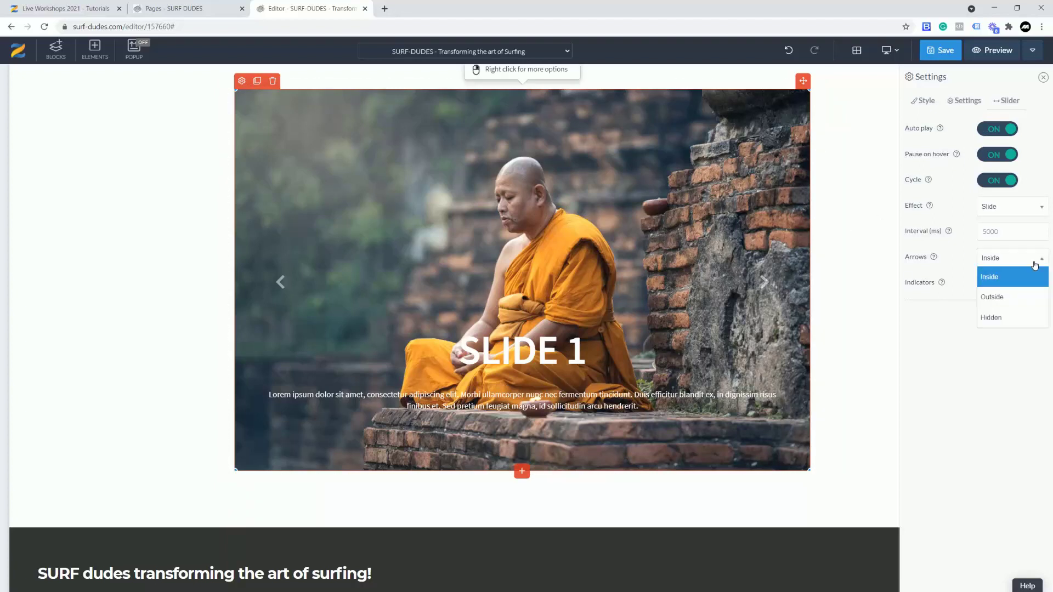
{"action": "left_click", "coordinate": [949, 338]}
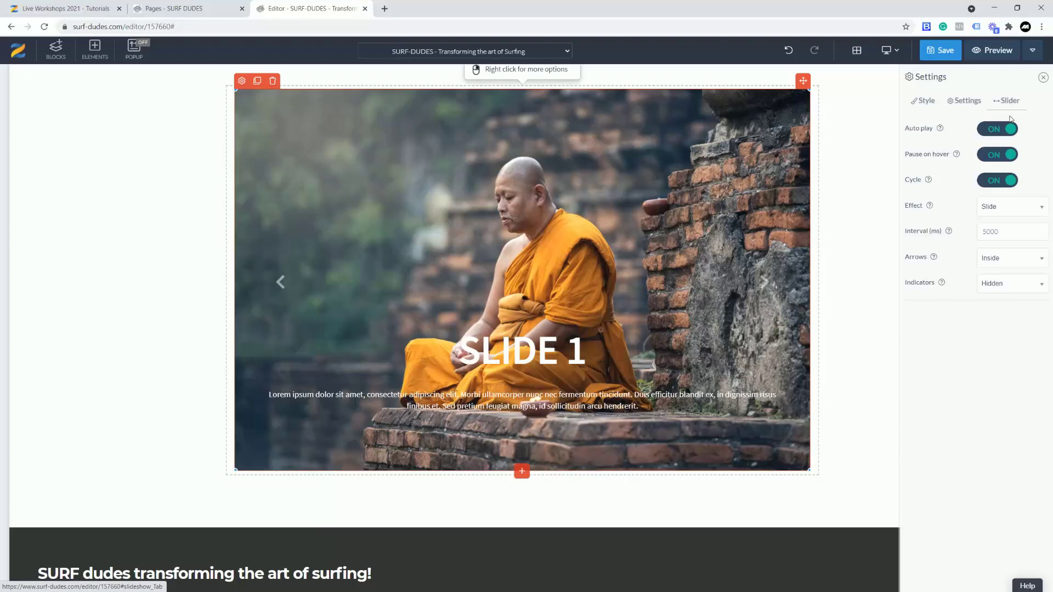
{"action": "left_click", "coordinate": [1023, 285]}
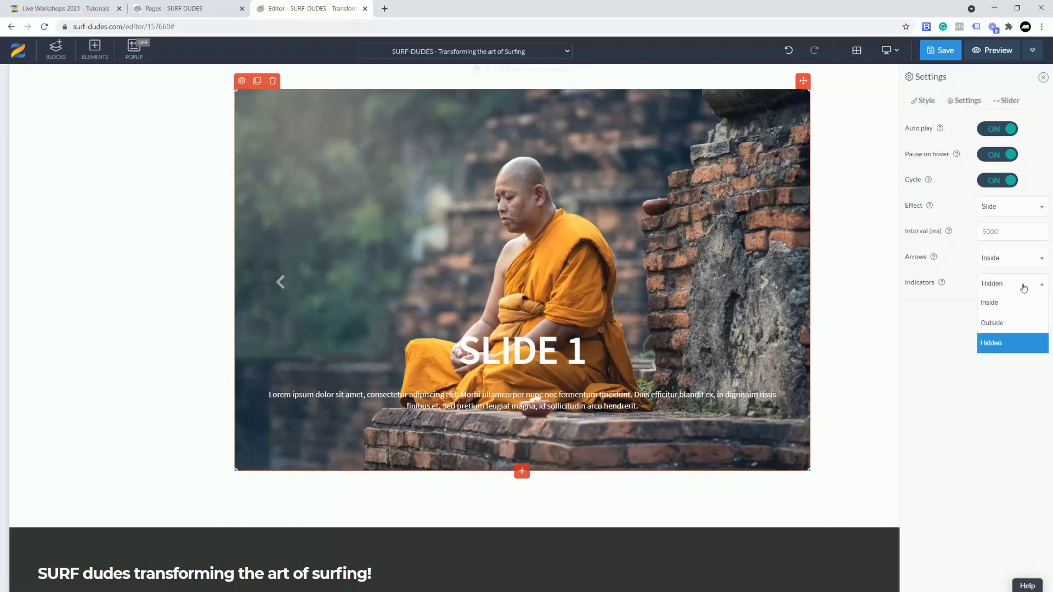
{"action": "left_click", "coordinate": [998, 325]}
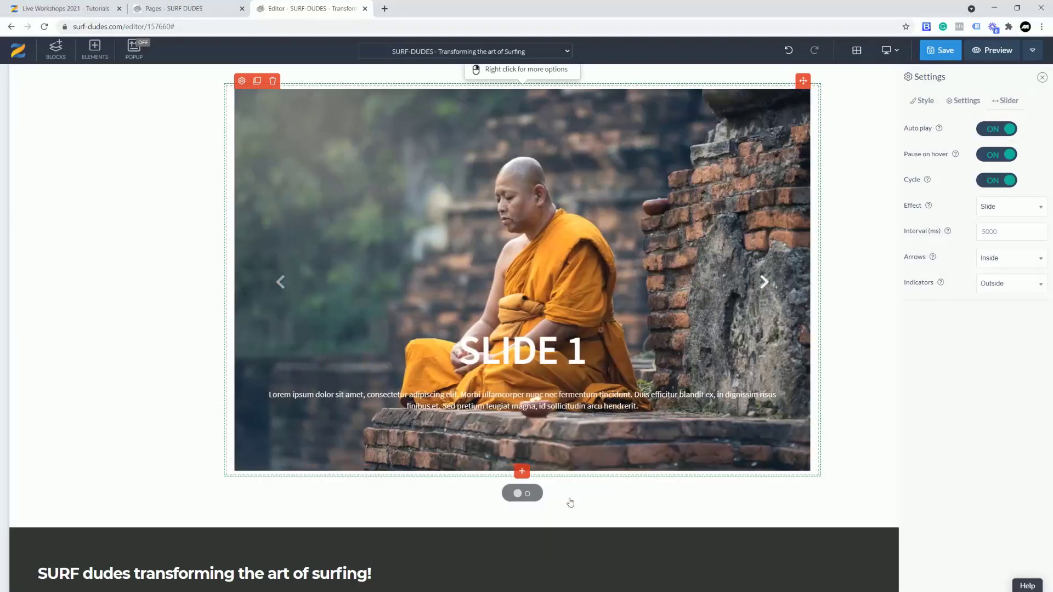
Switch between the slideshow's two slides and change the heading of the active one to "SLIDE 2".
{"action": "left_click", "coordinate": [527, 497]}
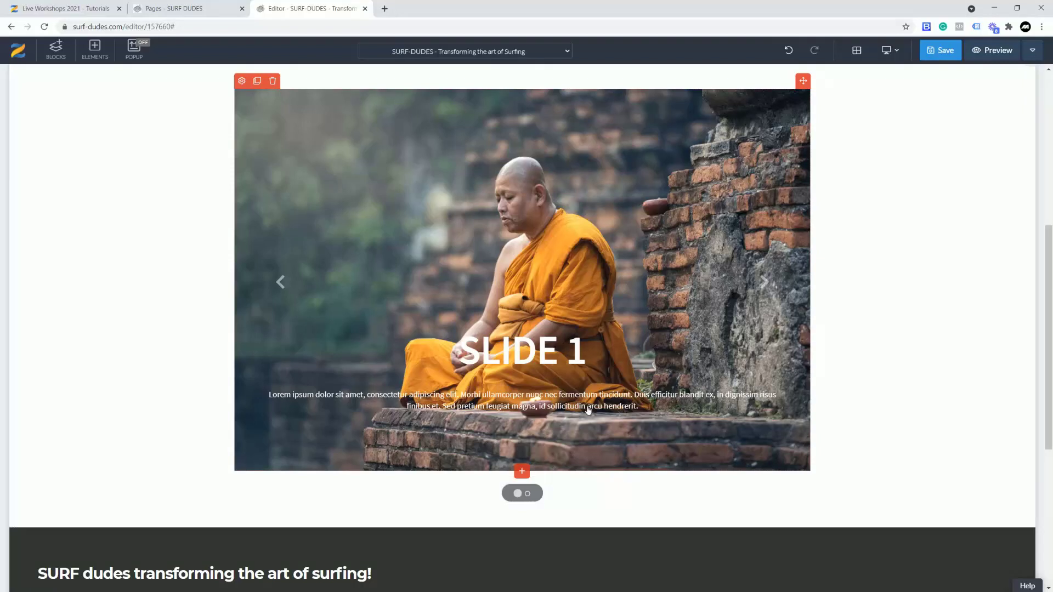
{"action": "left_click", "coordinate": [279, 283]}
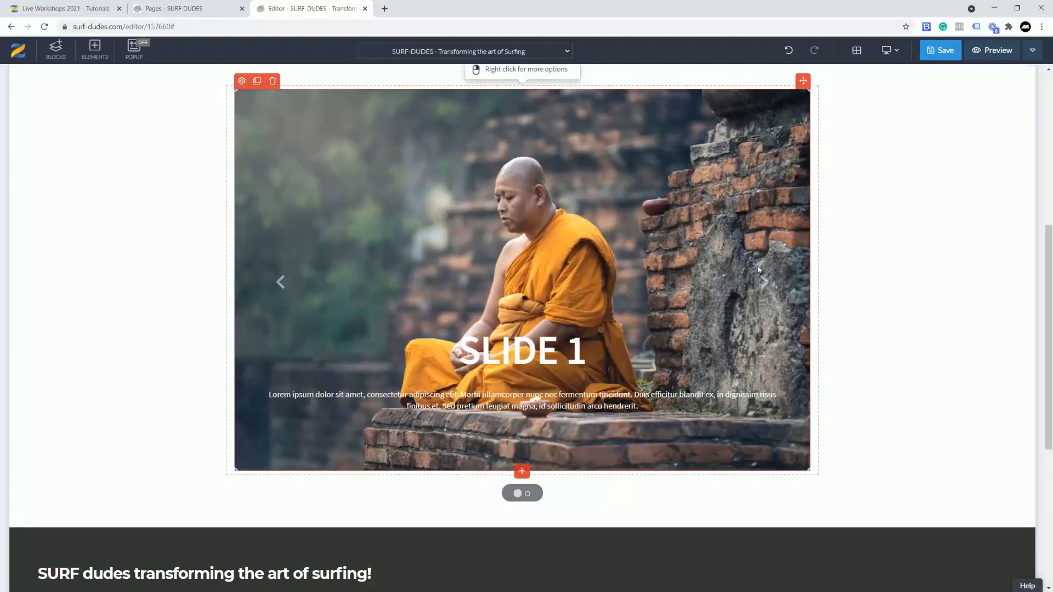
{"action": "left_click", "coordinate": [766, 283]}
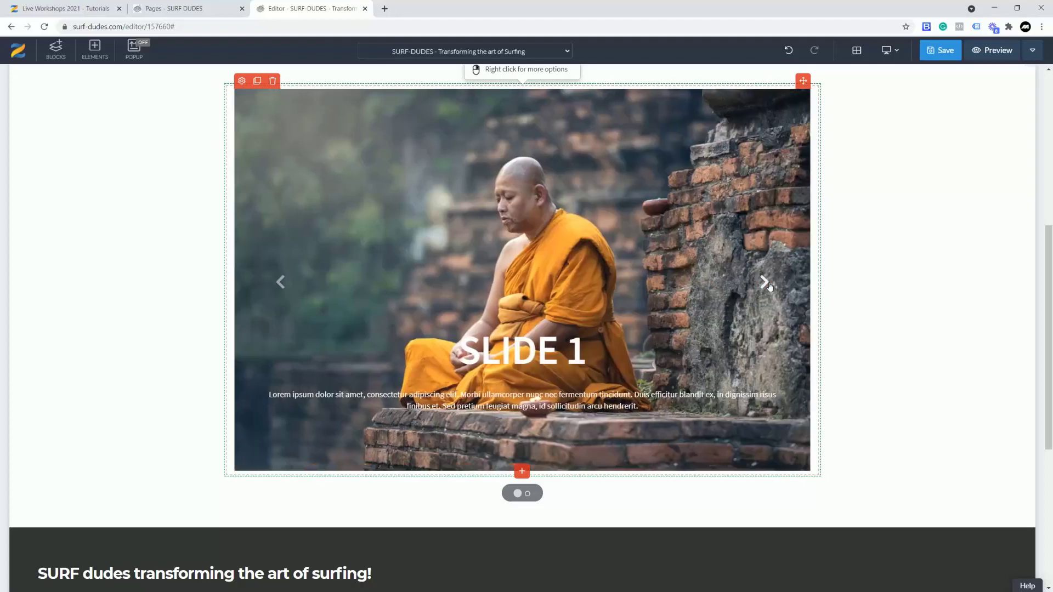
{"action": "left_click", "coordinate": [580, 351]}
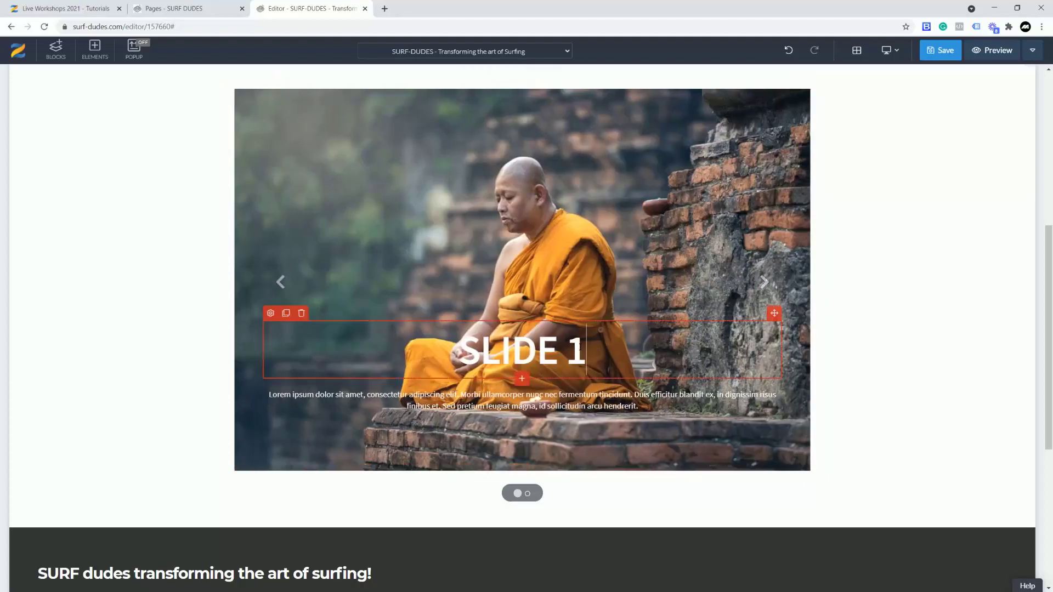
{"action": "key", "text": "shift+Left"}
{"action": "type", "text": "2"}
Replace the image of the "SLIDE 2" slide with the library photo of a woman in a standing yoga pose.
{"action": "left_click", "coordinate": [282, 229]}
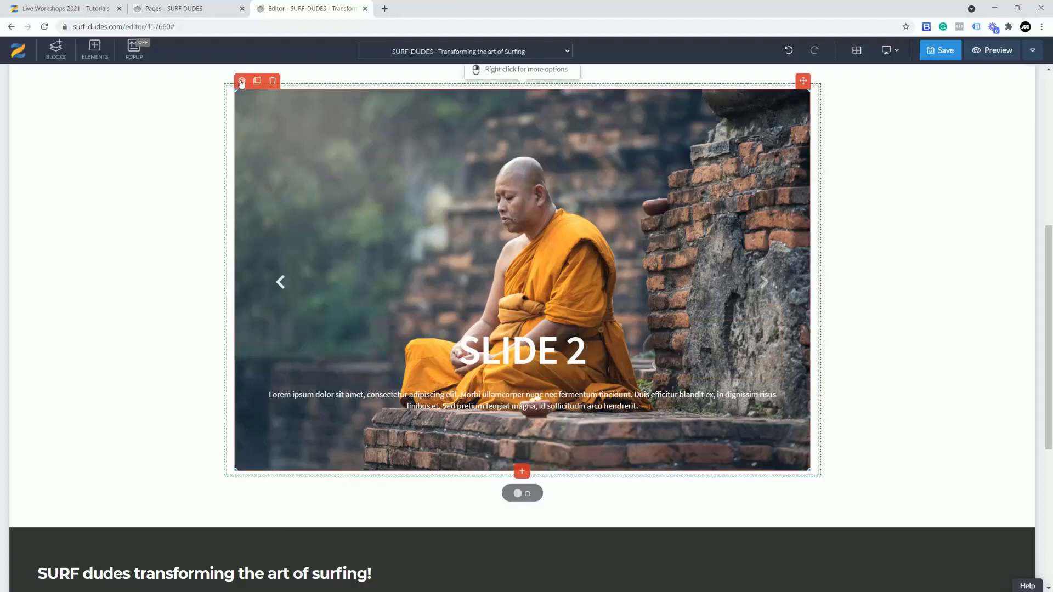
{"action": "double_click", "coordinate": [483, 218]}
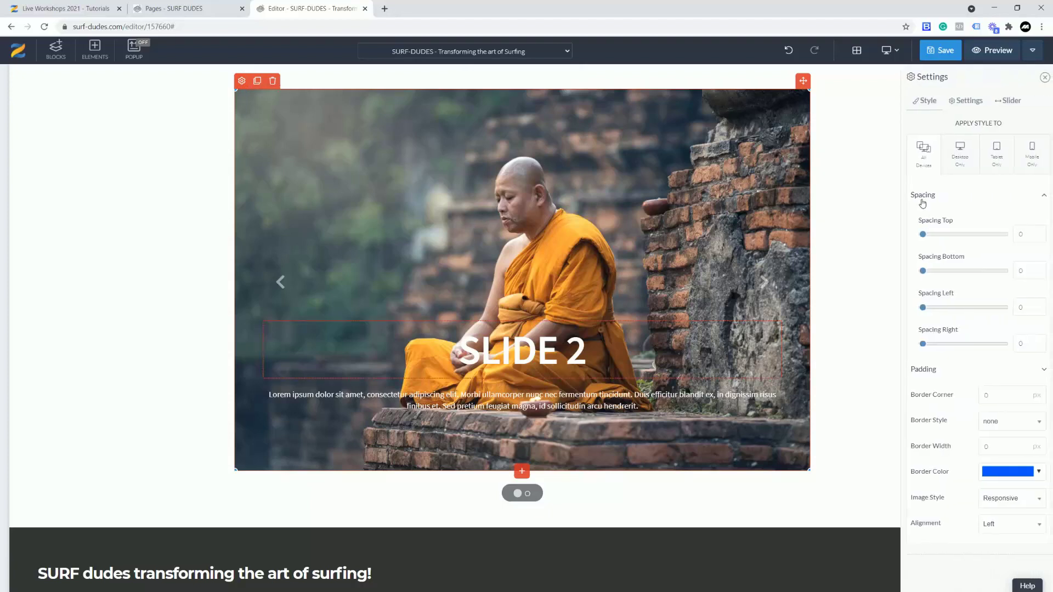
{"action": "left_click", "coordinate": [963, 105]}
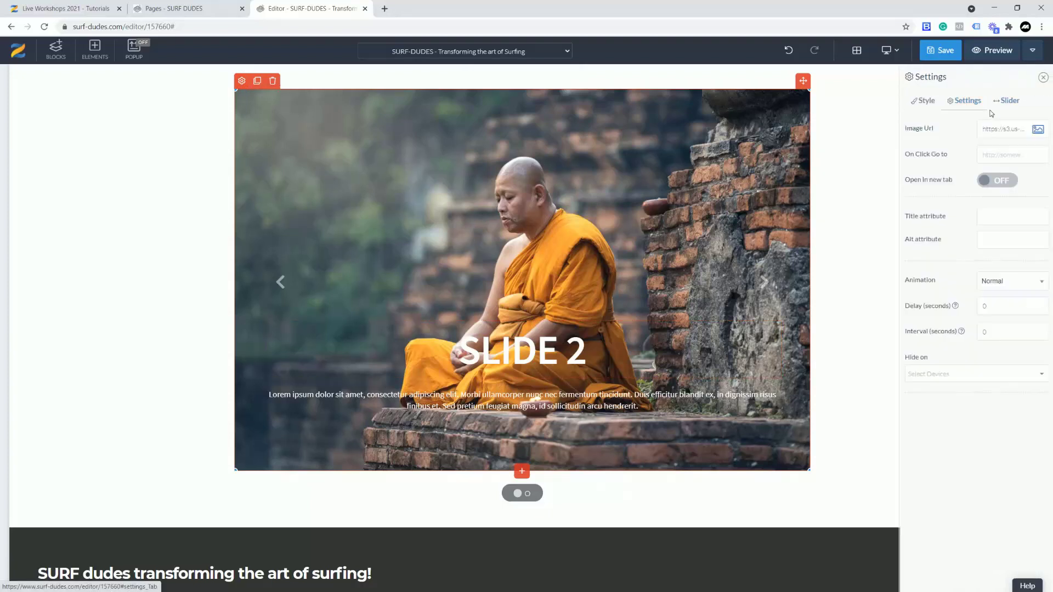
{"action": "left_click", "coordinate": [1038, 131]}
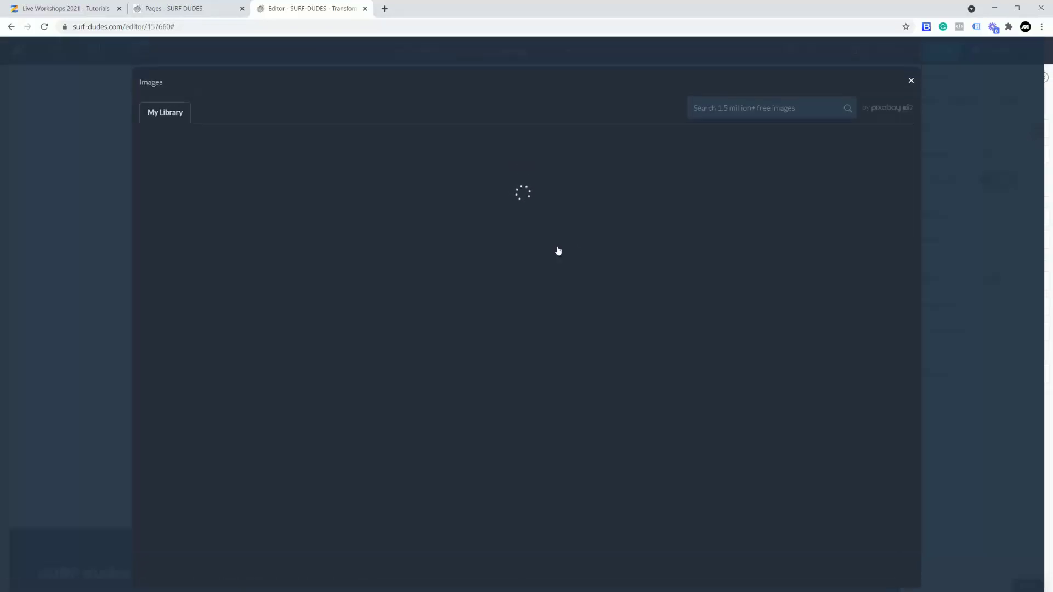
{"action": "left_click", "coordinate": [497, 181]}
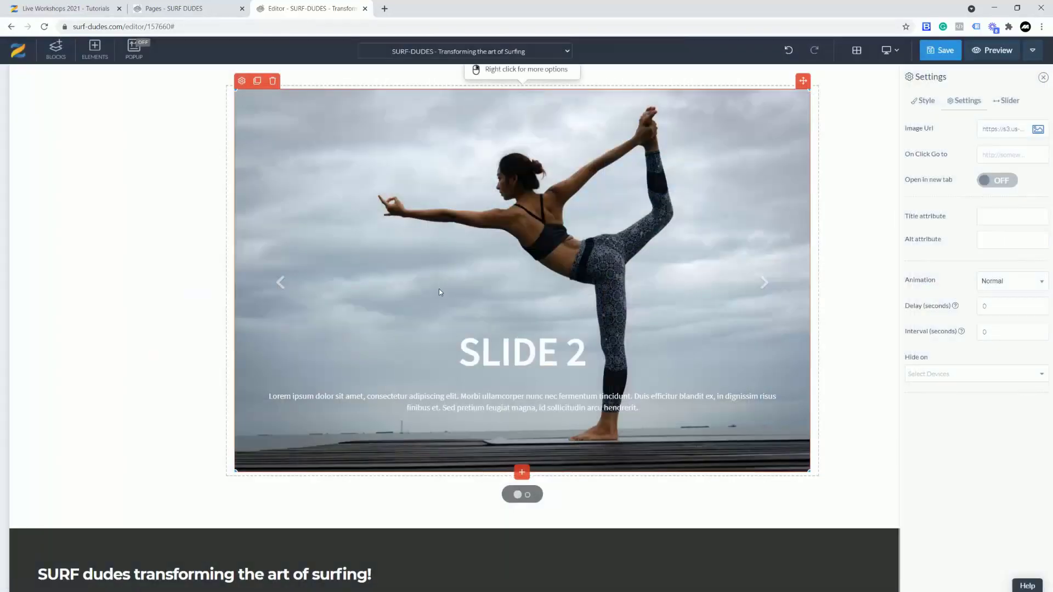
Duplicate the "SLIDE 2" slide and change the heading of one copy to "SLIDE 3".
{"action": "left_click", "coordinate": [256, 81]}
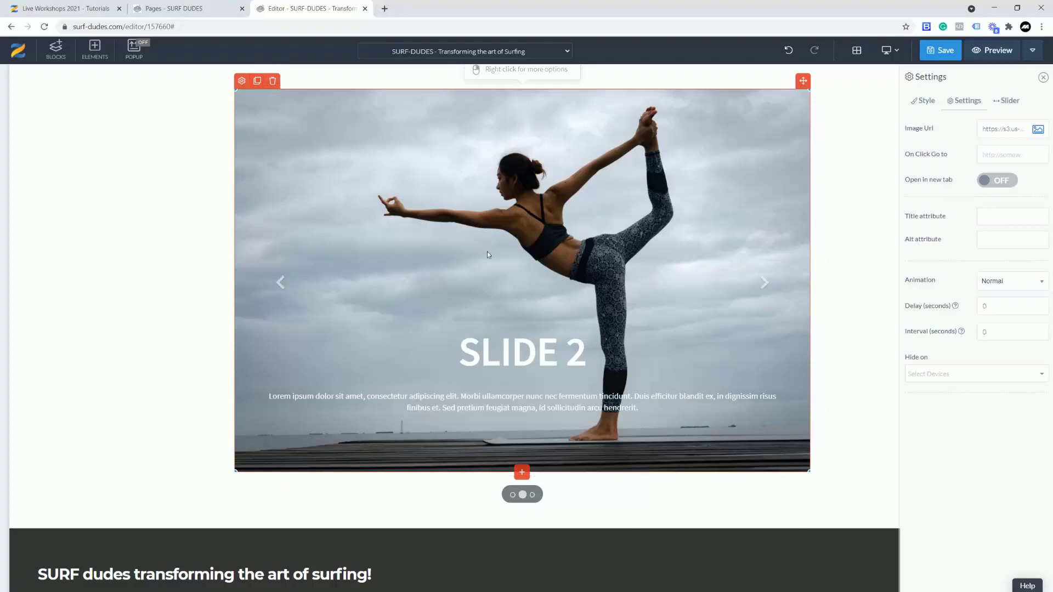
{"action": "left_click", "coordinate": [763, 282]}
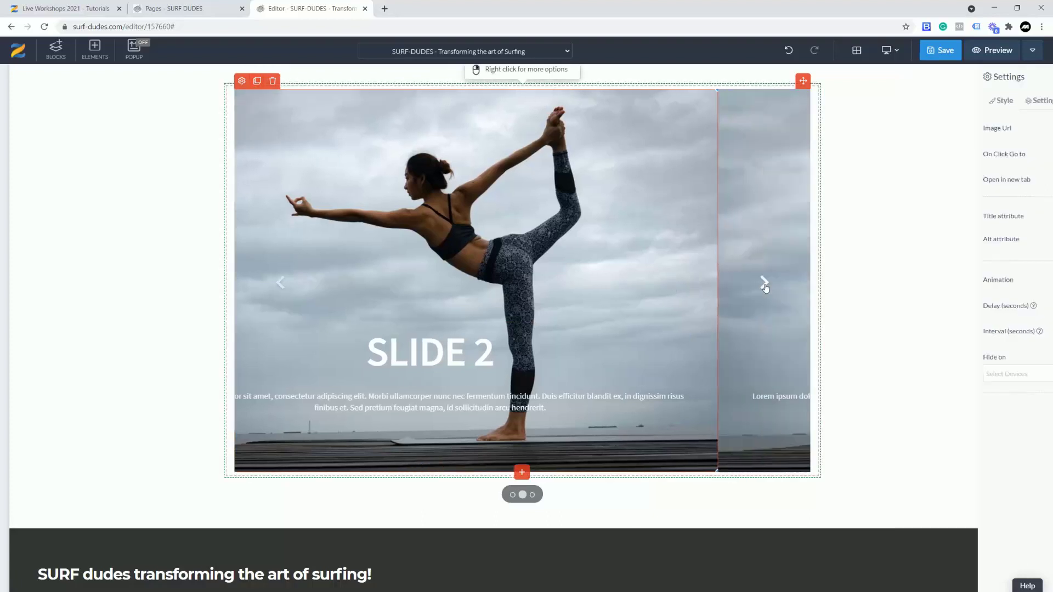
{"action": "left_click", "coordinate": [585, 354]}
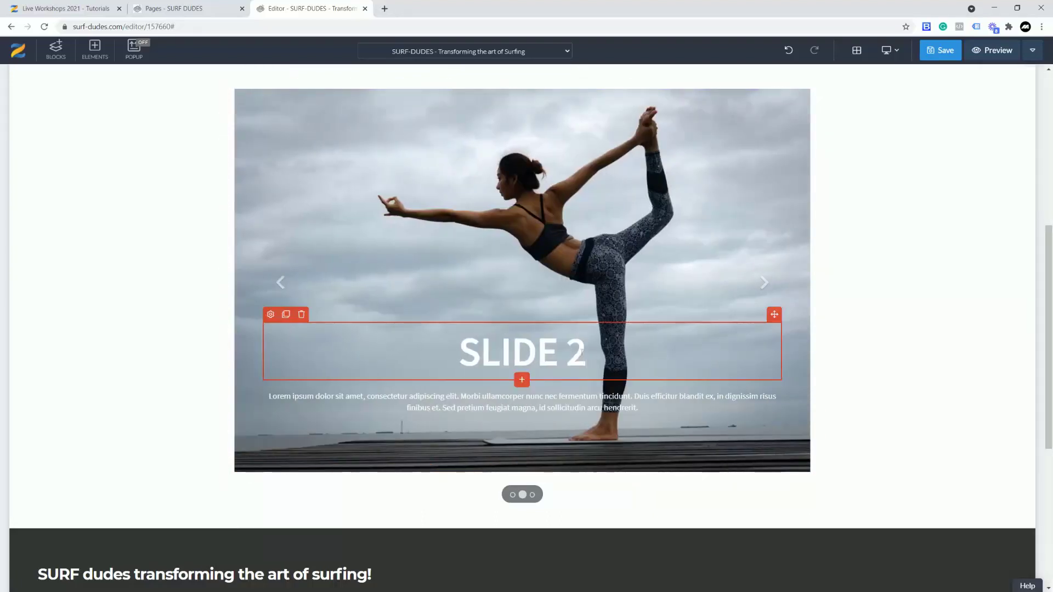
{"action": "double_click", "coordinate": [588, 358]}
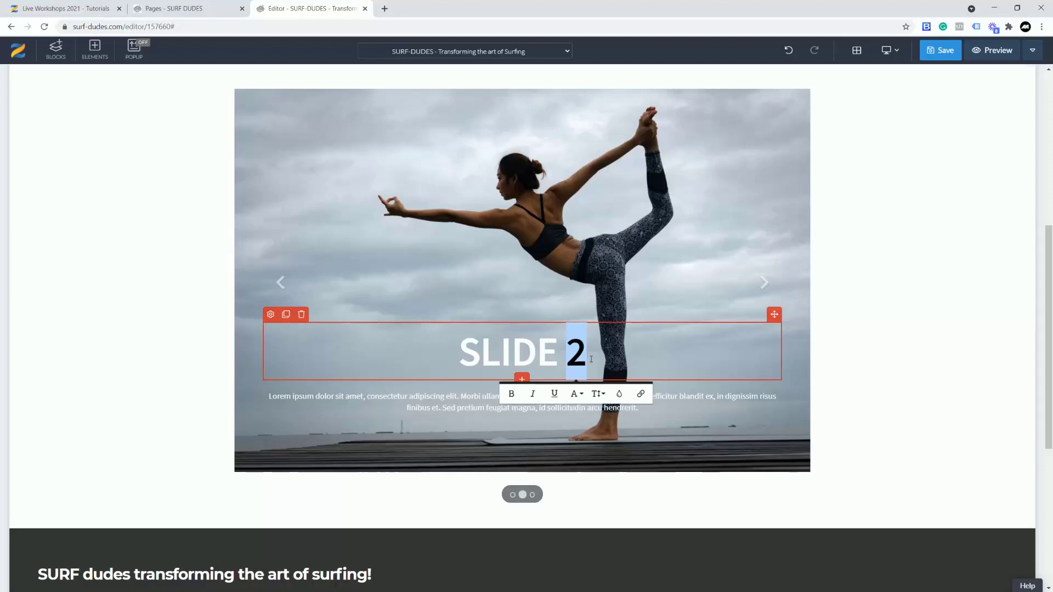
{"action": "type", "text": "3"}
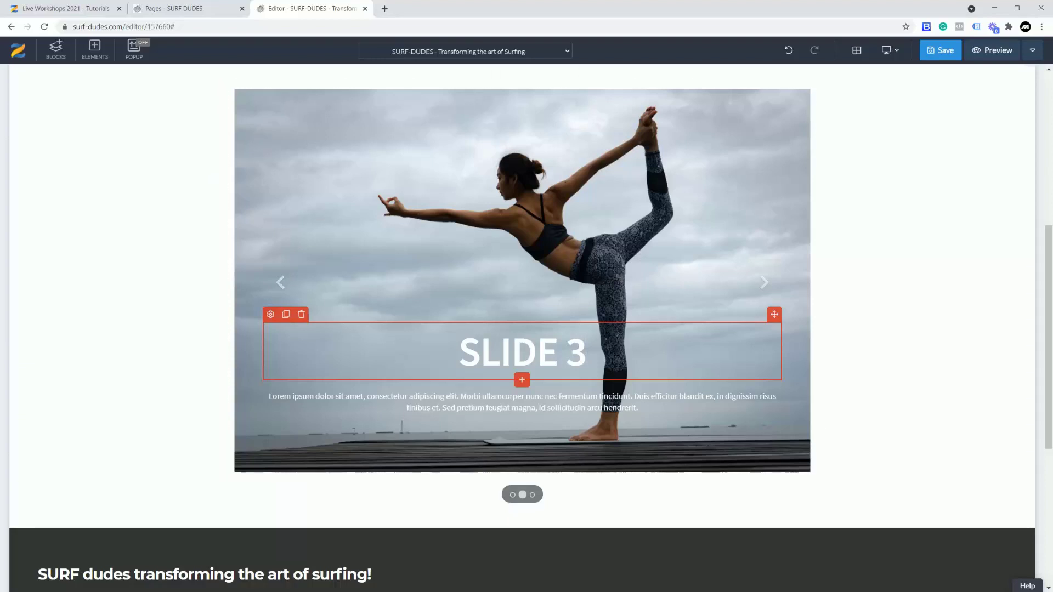
Replace the image of the "SLIDE 3" slide with the library photo of a woman meditating on a rock.
{"action": "left_click", "coordinate": [304, 176]}
{"action": "left_click", "coordinate": [242, 81]}
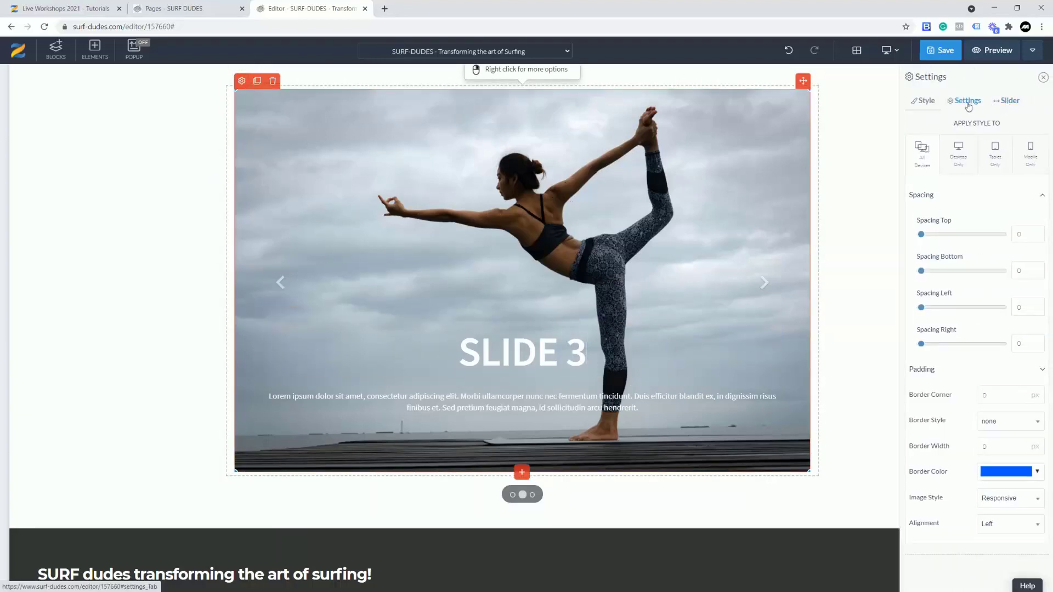
{"action": "left_click", "coordinate": [966, 101]}
{"action": "left_click", "coordinate": [1038, 130]}
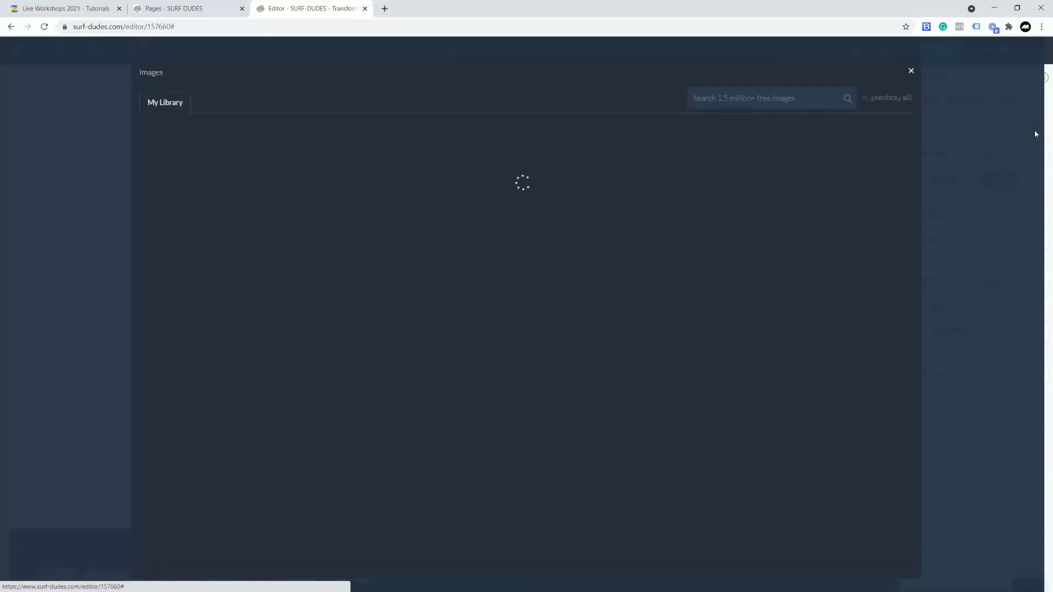
{"action": "left_click", "coordinate": [651, 203]}
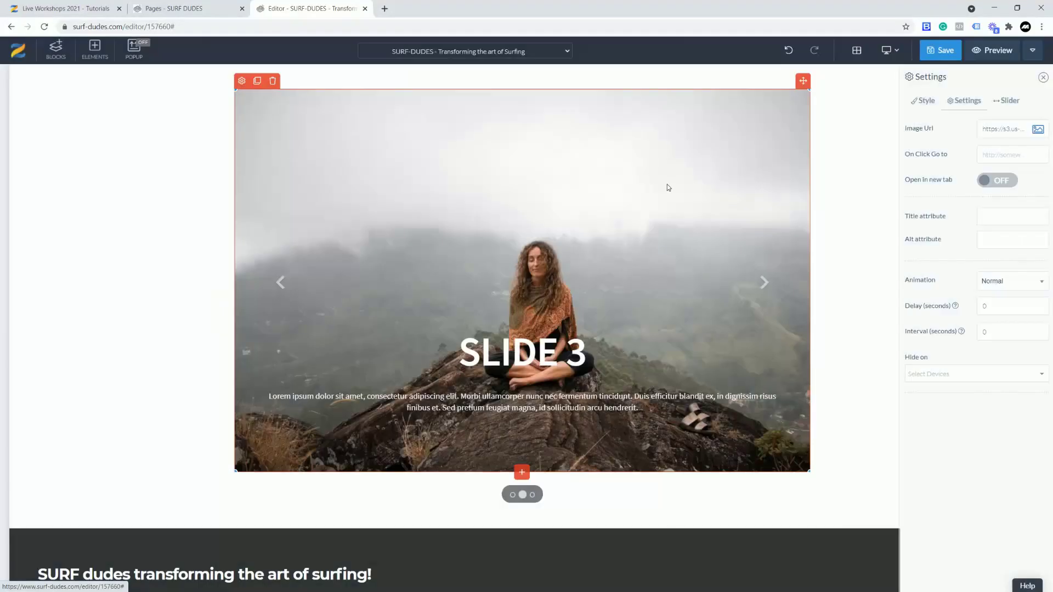
Go back through the slideshow to the "SLIDE 1" slide and save the page.
{"action": "left_click", "coordinate": [283, 287]}
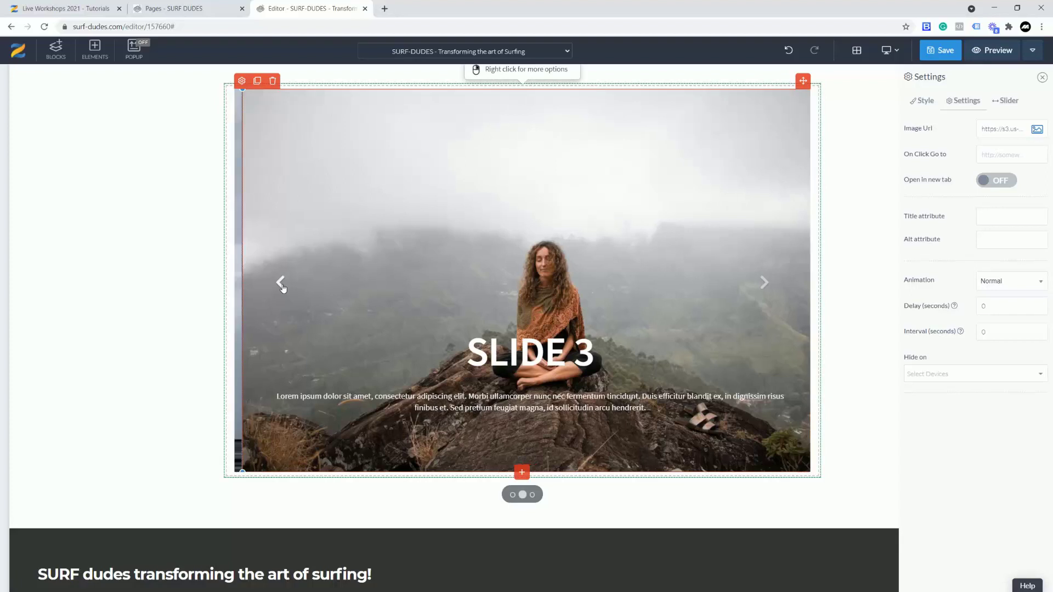
{"action": "left_click", "coordinate": [282, 284]}
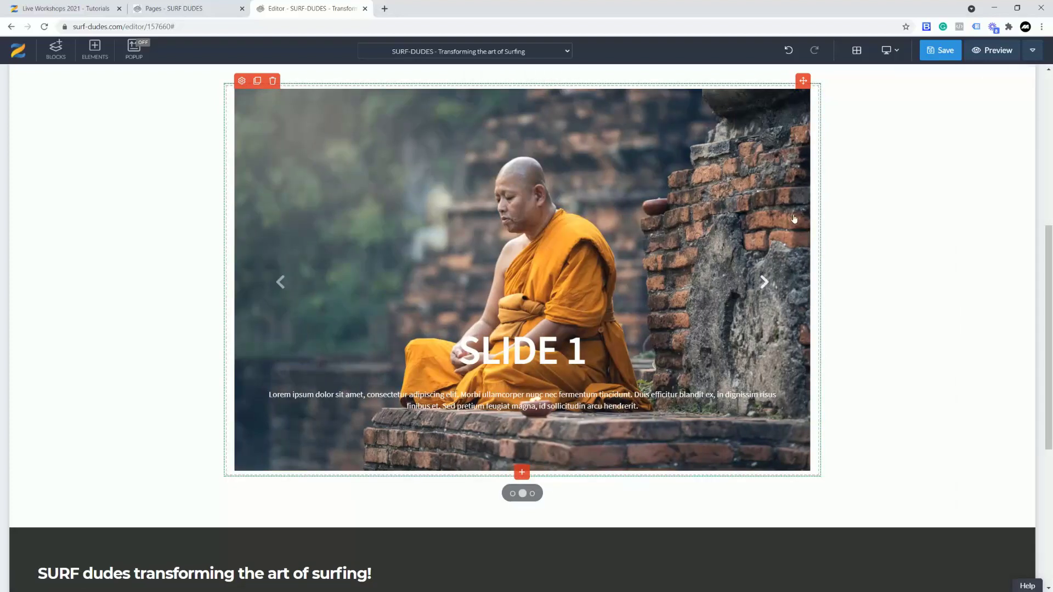
{"action": "left_click", "coordinate": [946, 52]}
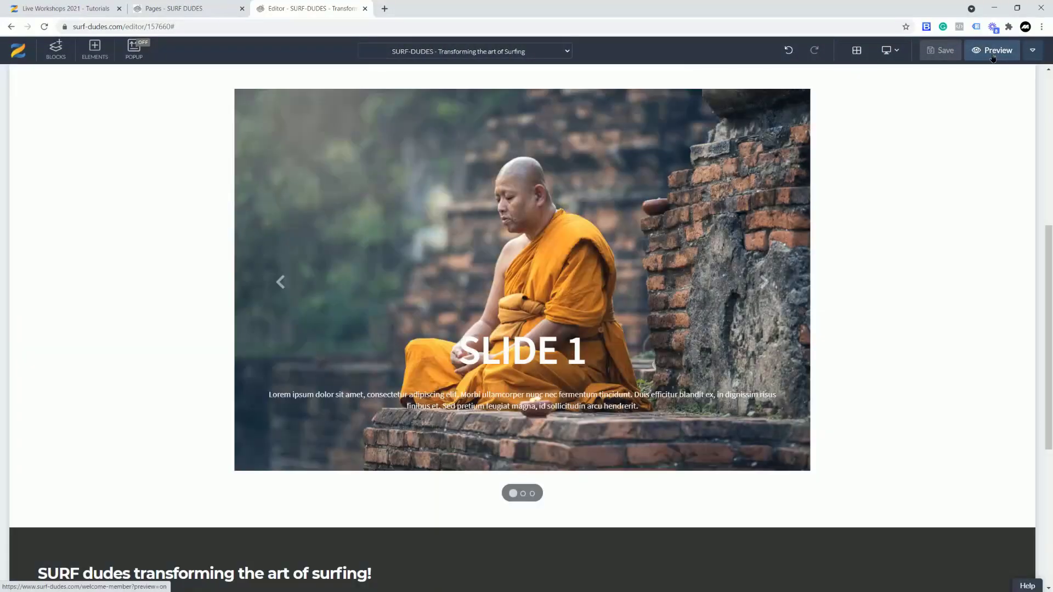
Preview the page and check the slideshow's auto play, navigation arrows and indicator dots.
{"action": "left_click", "coordinate": [993, 51]}
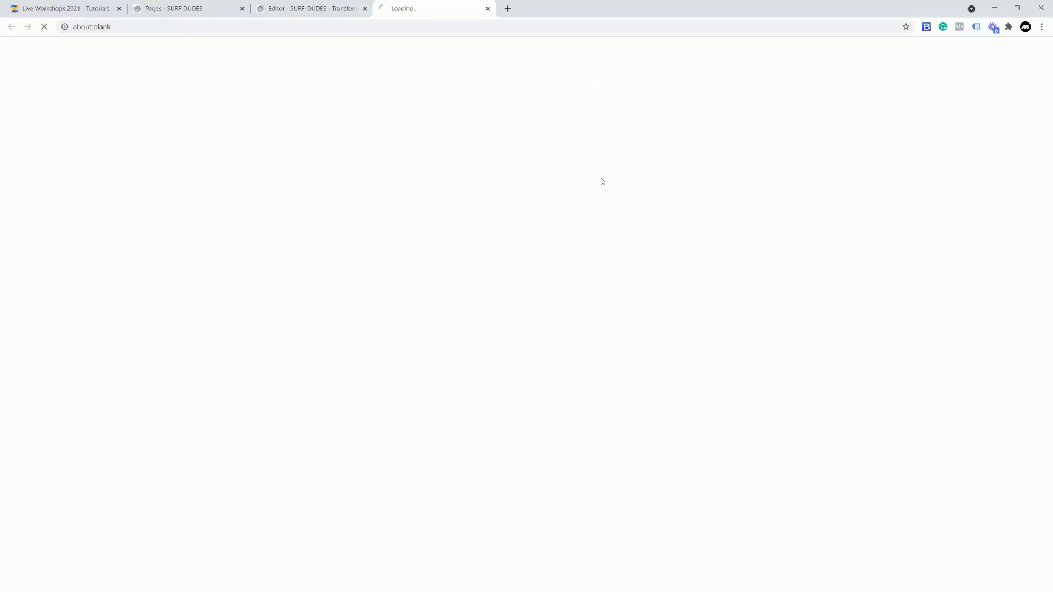
{"action": "scroll", "coordinate": [909, 368], "scroll_direction": "down", "scroll_amount": 1}
{"action": "scroll", "coordinate": [909, 368], "scroll_direction": "down", "scroll_amount": 4}
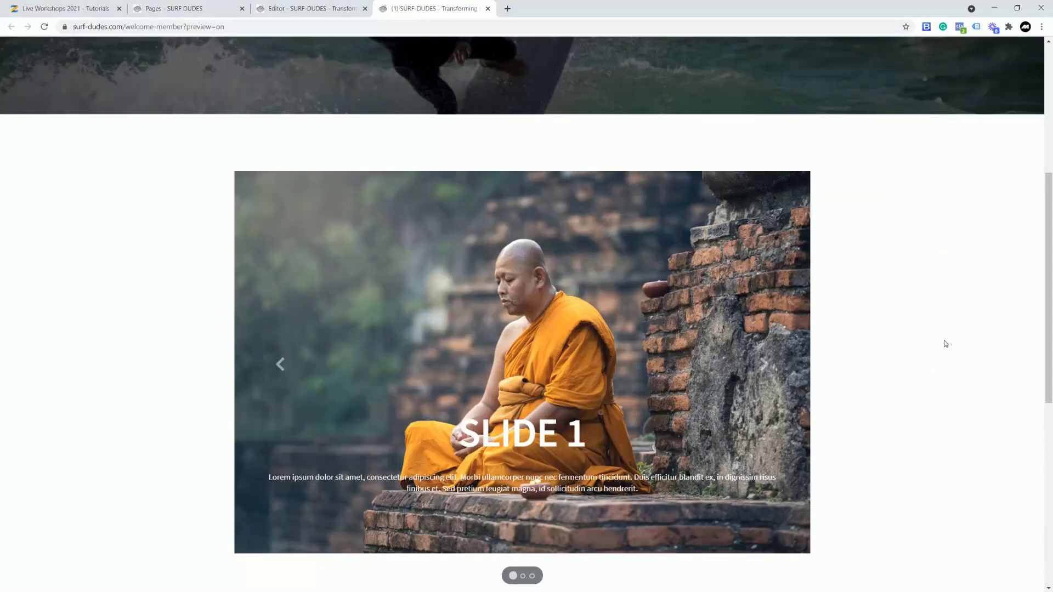
{"action": "scroll", "coordinate": [946, 344], "scroll_direction": "down", "scroll_amount": 1}
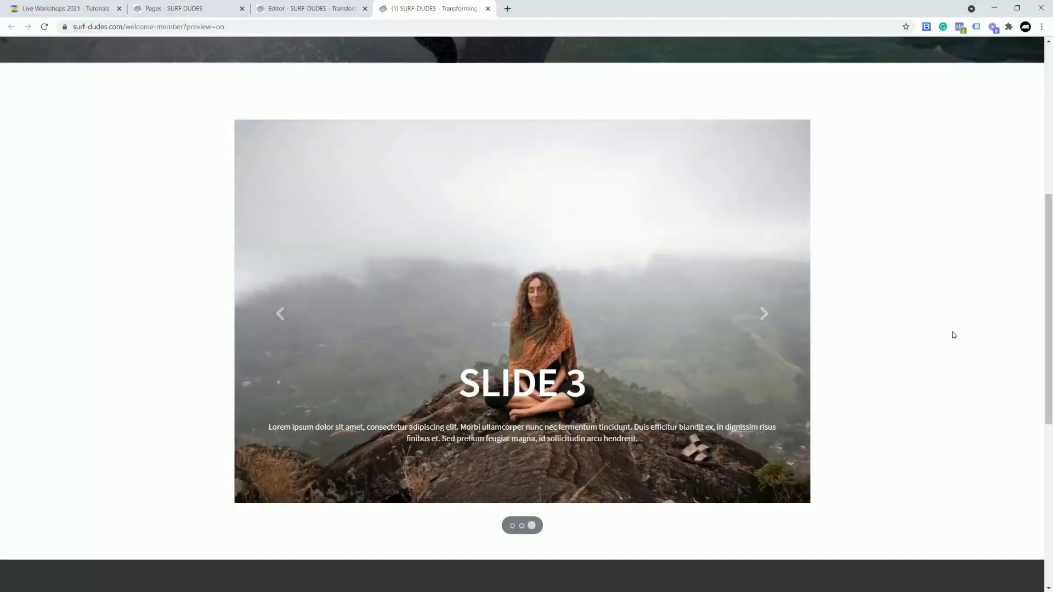
{"action": "left_click", "coordinate": [762, 316]}
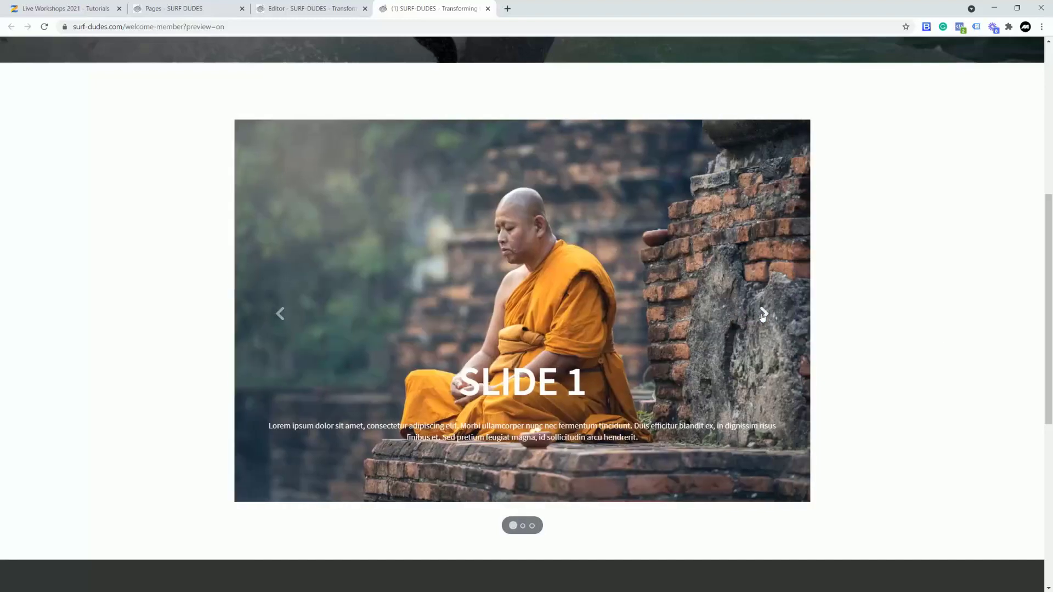
{"action": "left_click", "coordinate": [762, 316]}
{"action": "left_click", "coordinate": [762, 316]}
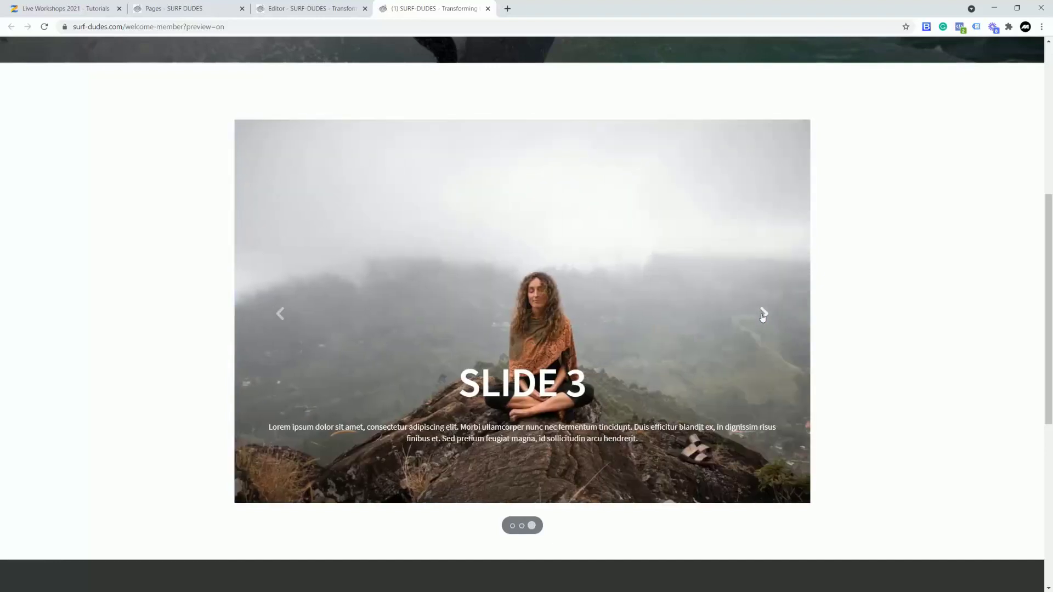
{"action": "left_click", "coordinate": [522, 526]}
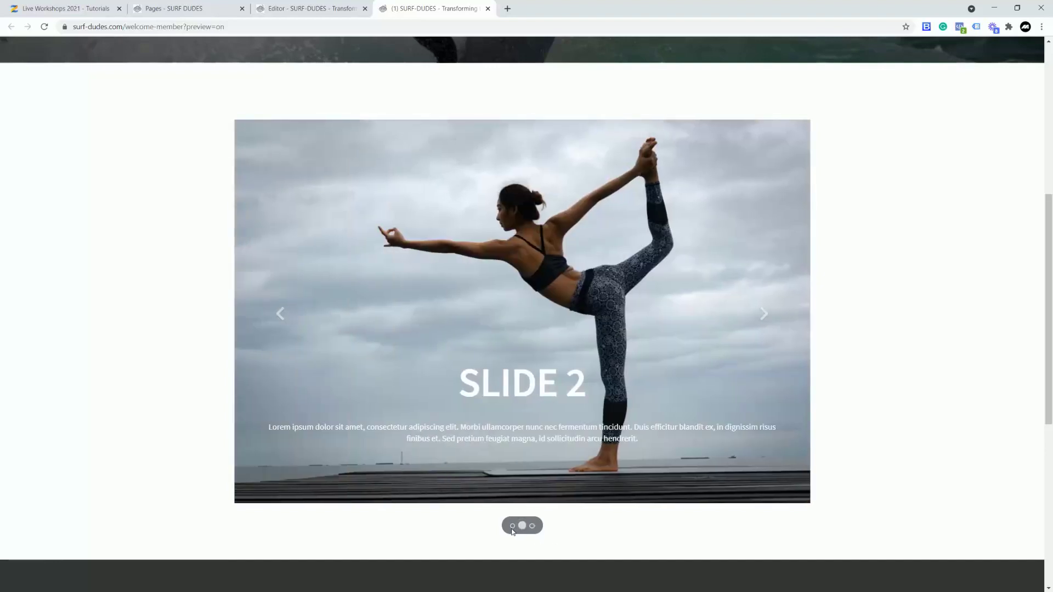
{"action": "left_click", "coordinate": [512, 527]}
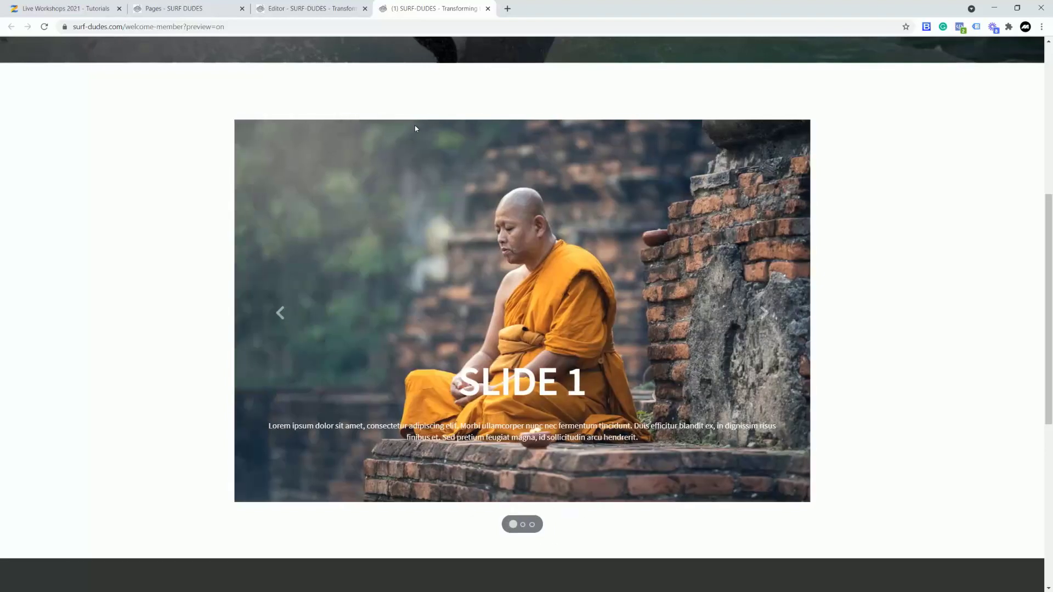
Return to the page editor and set the slideshow's indicators to Hidden.
{"action": "left_click", "coordinate": [327, 12]}
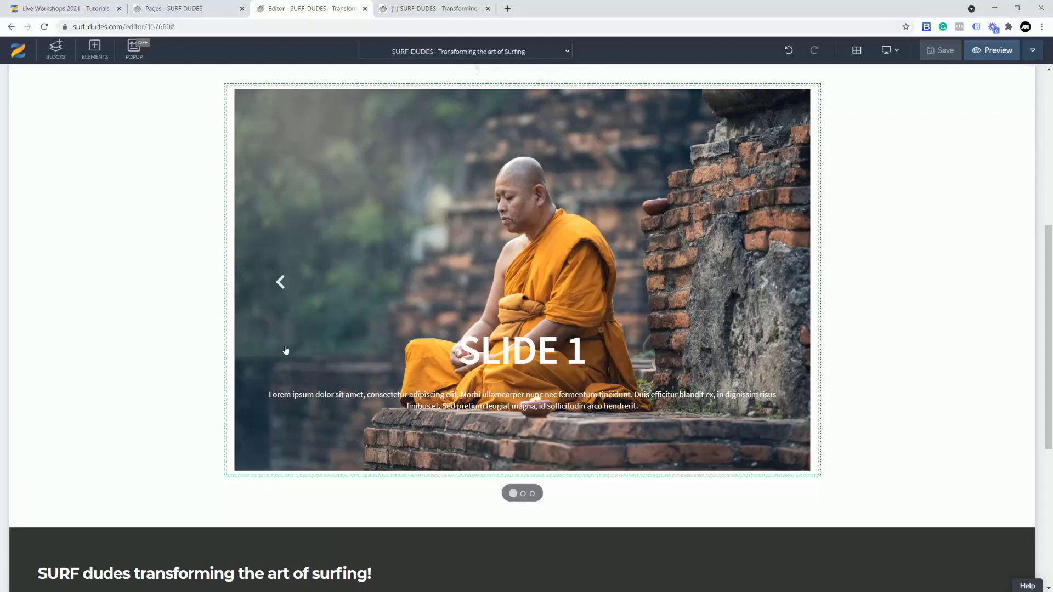
{"action": "left_click", "coordinate": [285, 100]}
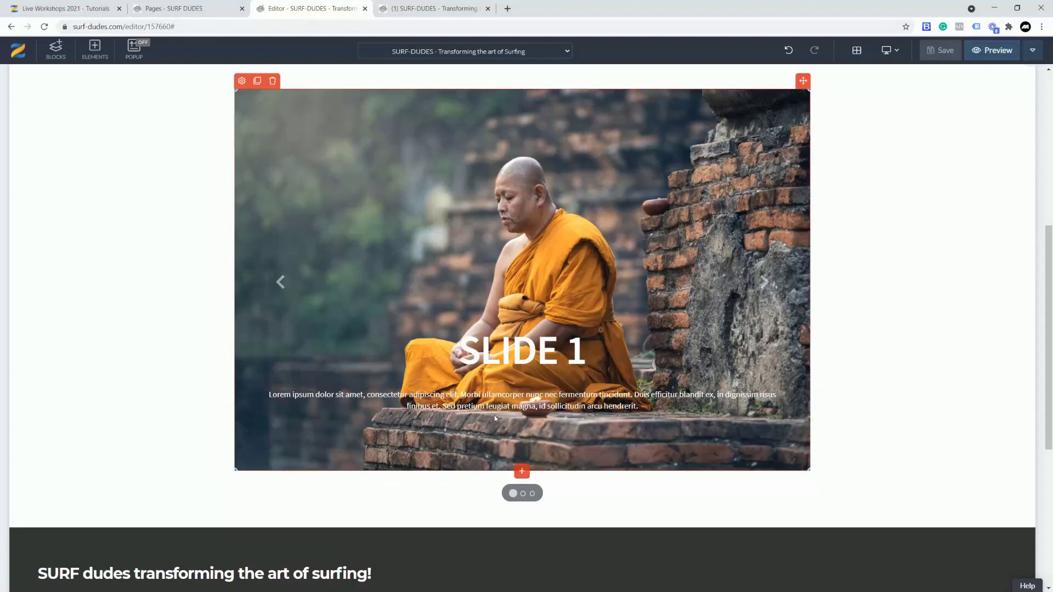
{"action": "left_click", "coordinate": [241, 80]}
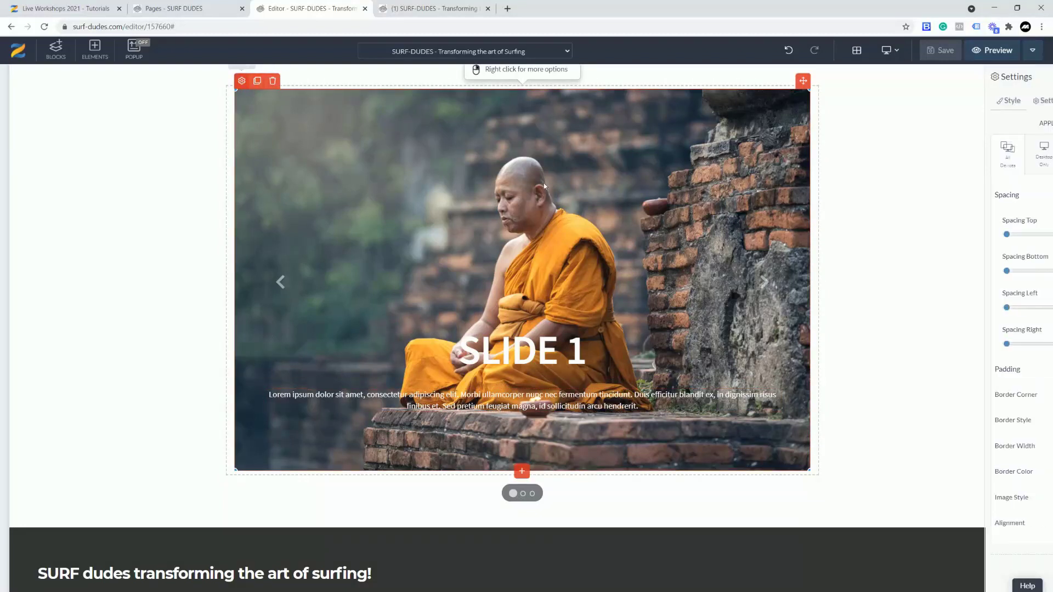
{"action": "left_click", "coordinate": [1007, 101]}
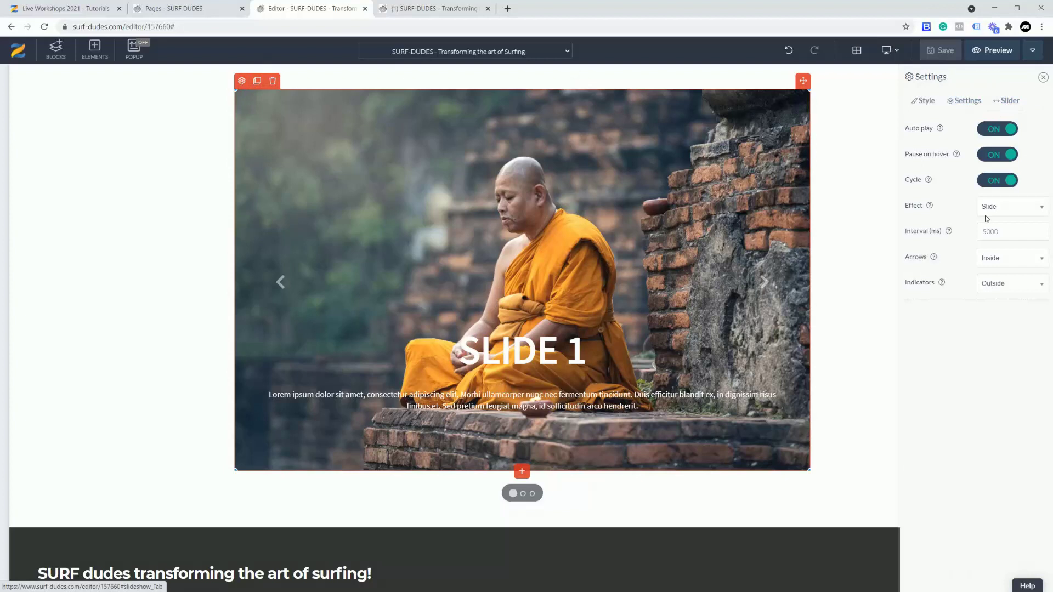
{"action": "left_click", "coordinate": [1012, 292]}
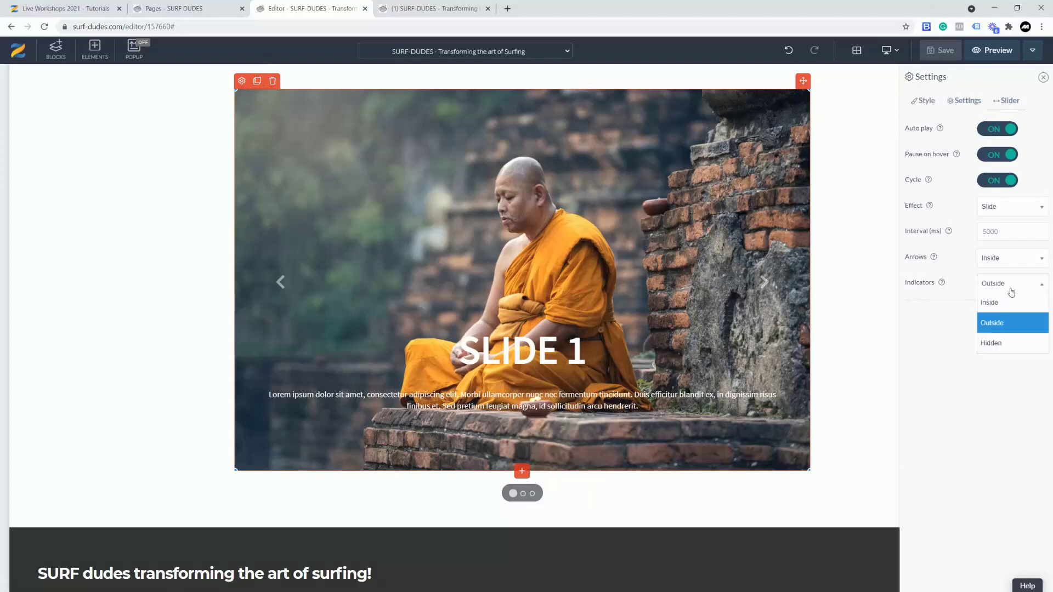
{"action": "left_click", "coordinate": [993, 344]}
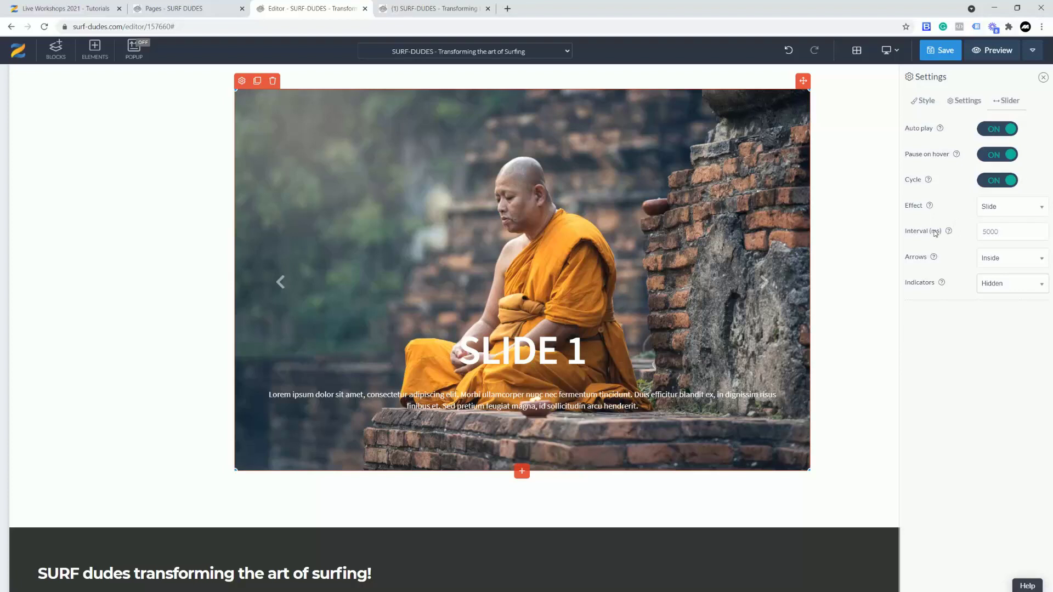
Check the explanation of the slider's interval setting, leave its value as it is, and save the page.
{"action": "mouse_move", "coordinate": [949, 232]}
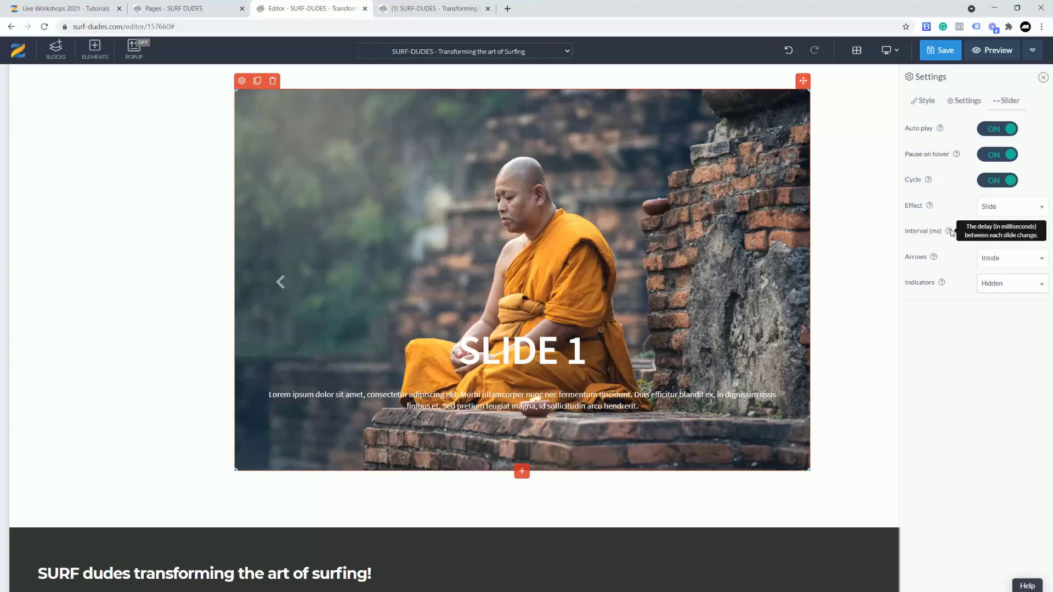
{"action": "left_click_drag", "start_coordinate": [986, 232], "coordinate": [980, 236]}
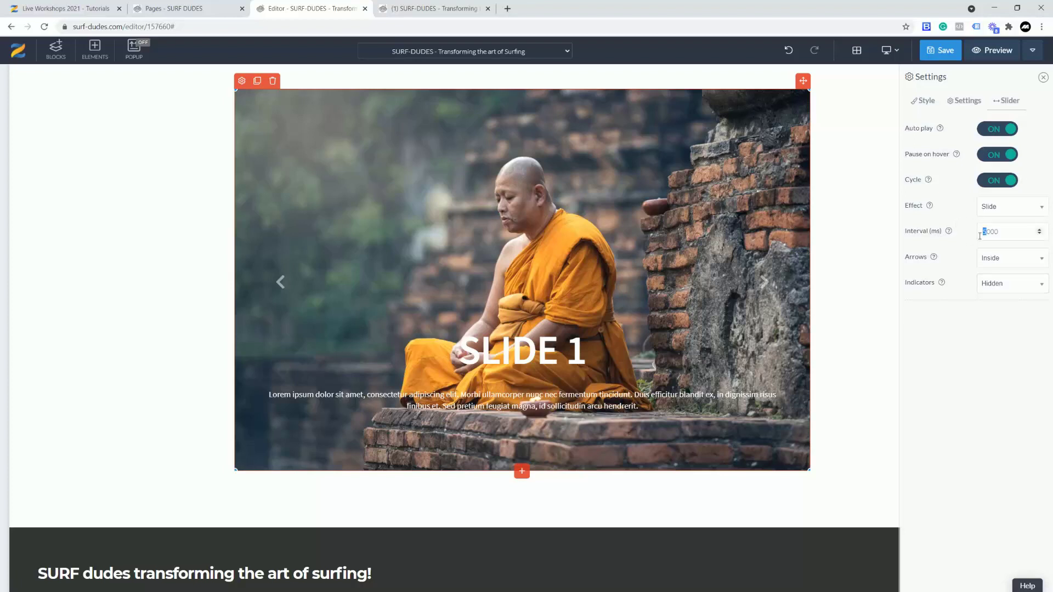
{"action": "left_click", "coordinate": [973, 241]}
{"action": "left_click", "coordinate": [945, 53]}
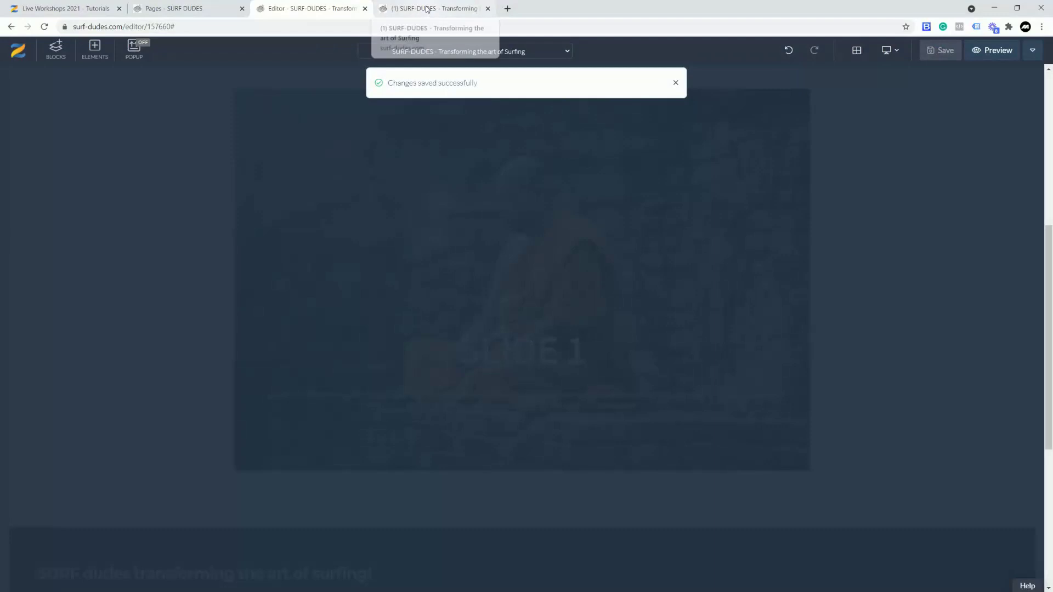
Reload the page preview to check the slideshow without indicators, and return to the page editor.
{"action": "left_click", "coordinate": [434, 8]}
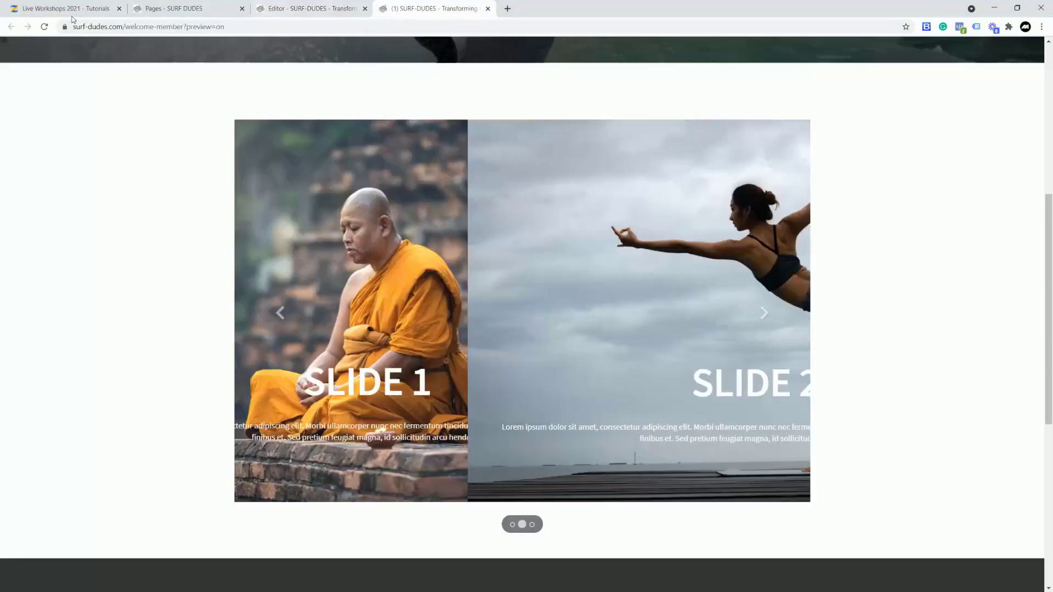
{"action": "left_click", "coordinate": [47, 28]}
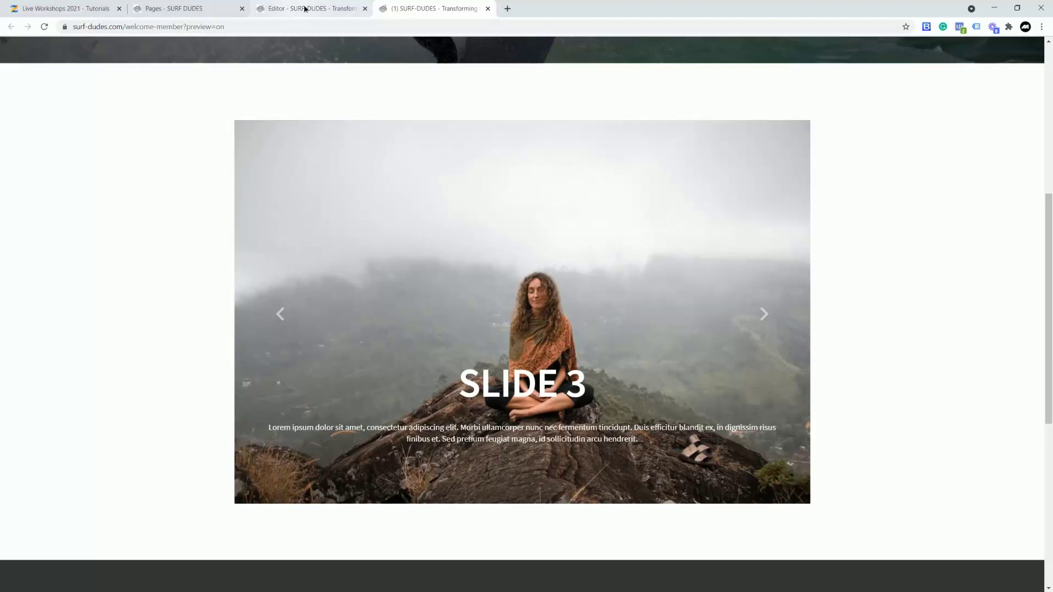
{"action": "left_click", "coordinate": [296, 8]}
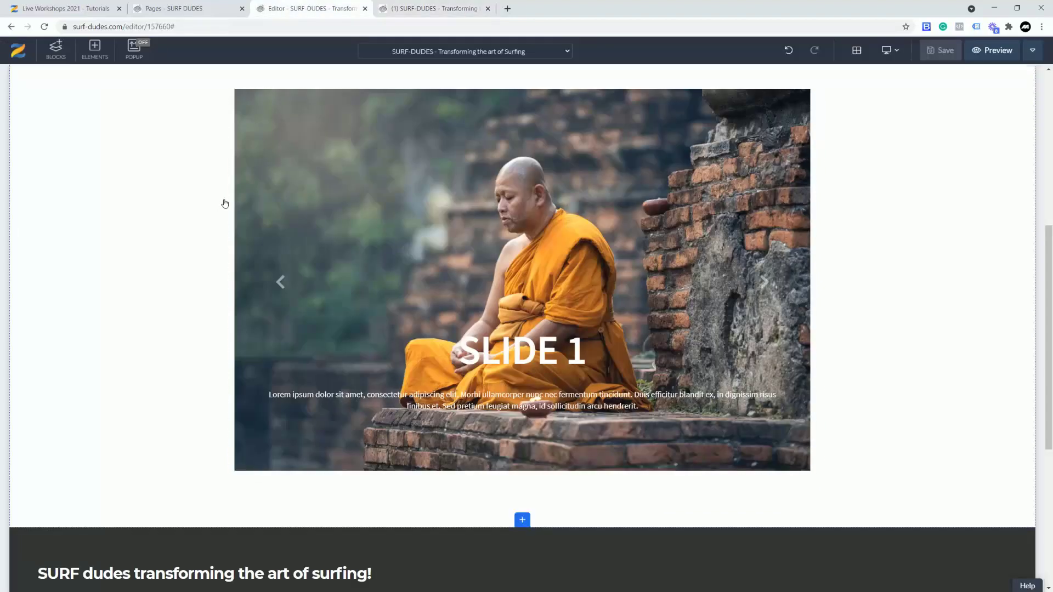
Turn on Full Width for the slideshow block.
{"action": "left_click", "coordinate": [229, 204]}
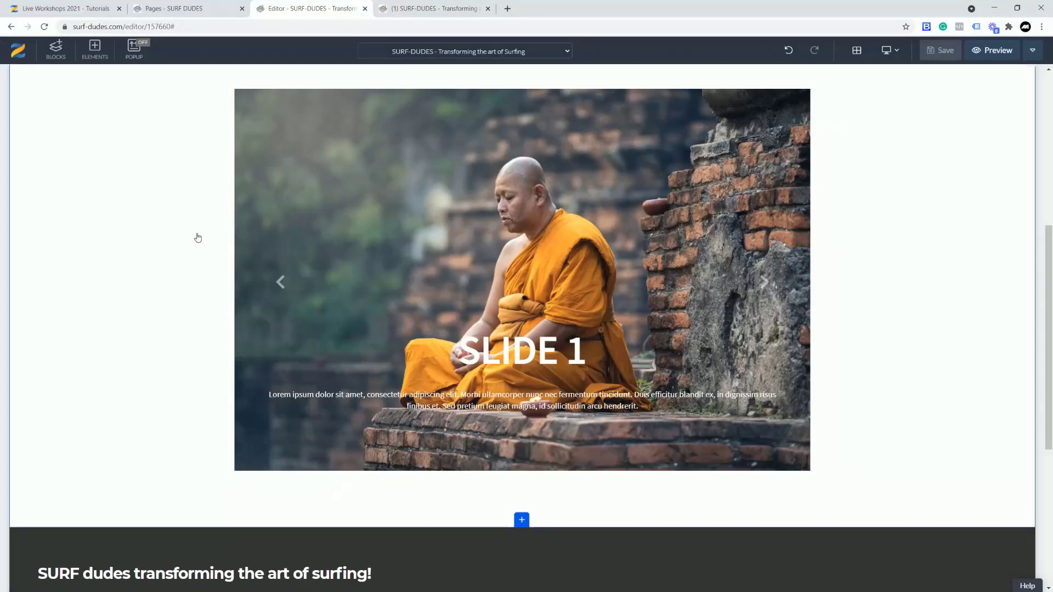
{"action": "scroll", "coordinate": [176, 229], "scroll_direction": "up", "scroll_amount": 5}
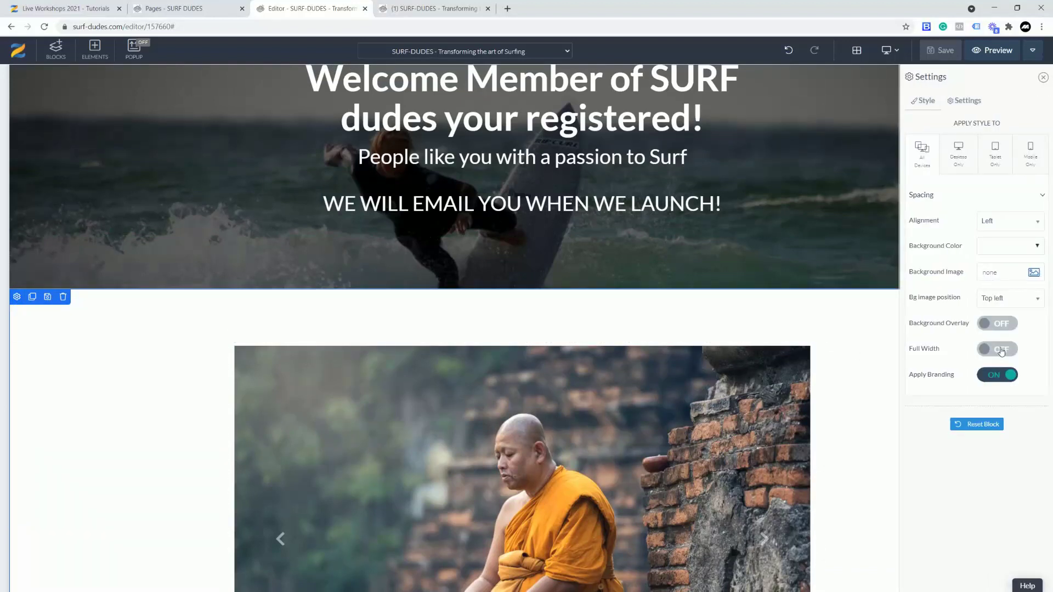
{"action": "left_click", "coordinate": [1000, 350]}
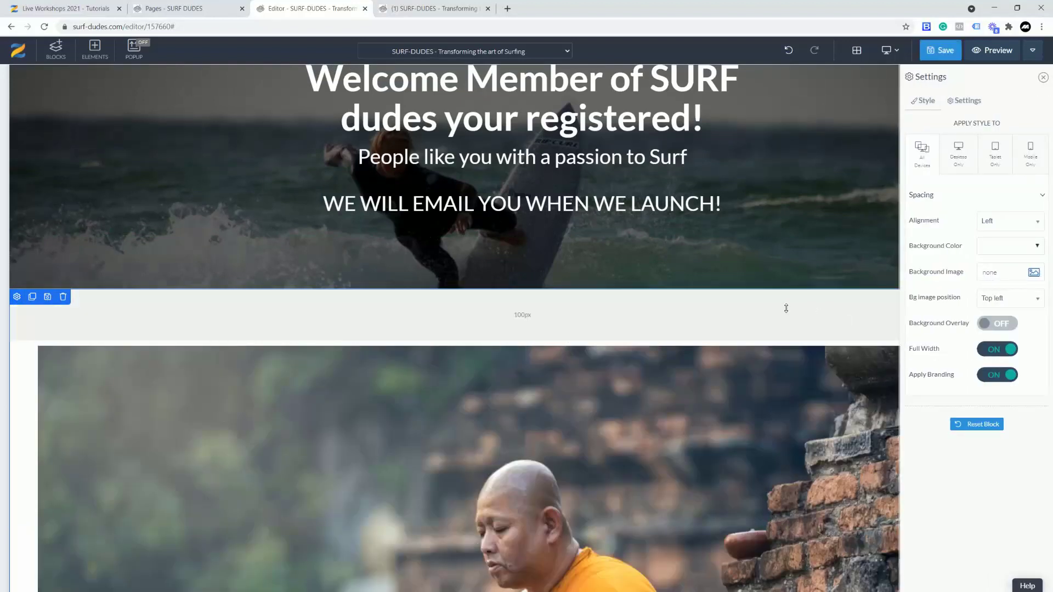
Set the left and right spacing of the slideshow's row to -70 and save the page.
{"action": "scroll", "coordinate": [786, 309], "scroll_direction": "down", "scroll_amount": 3}
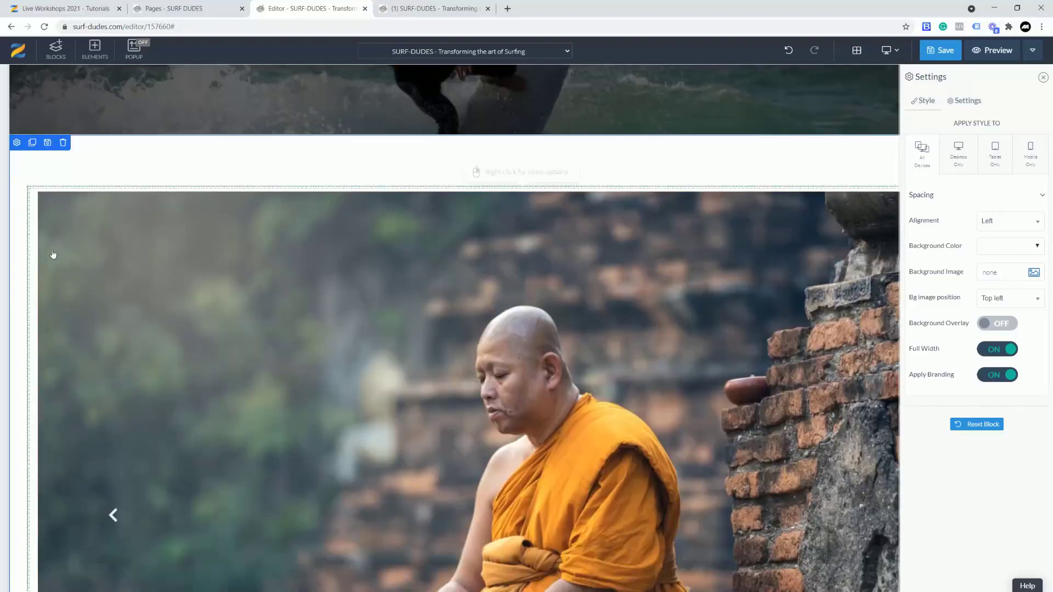
{"action": "left_click", "coordinate": [39, 252]}
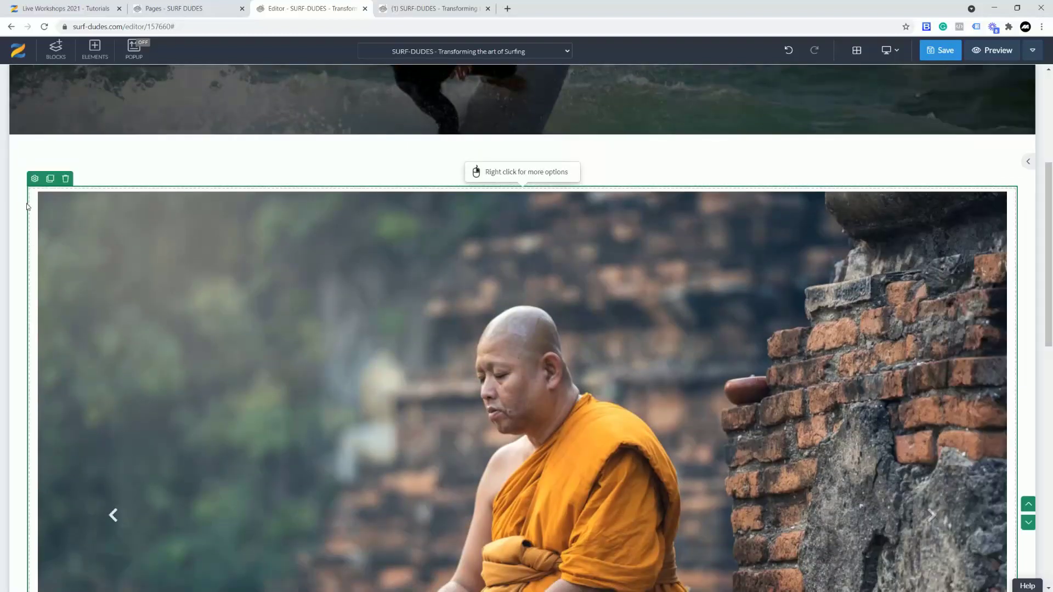
{"action": "left_click", "coordinate": [35, 178]}
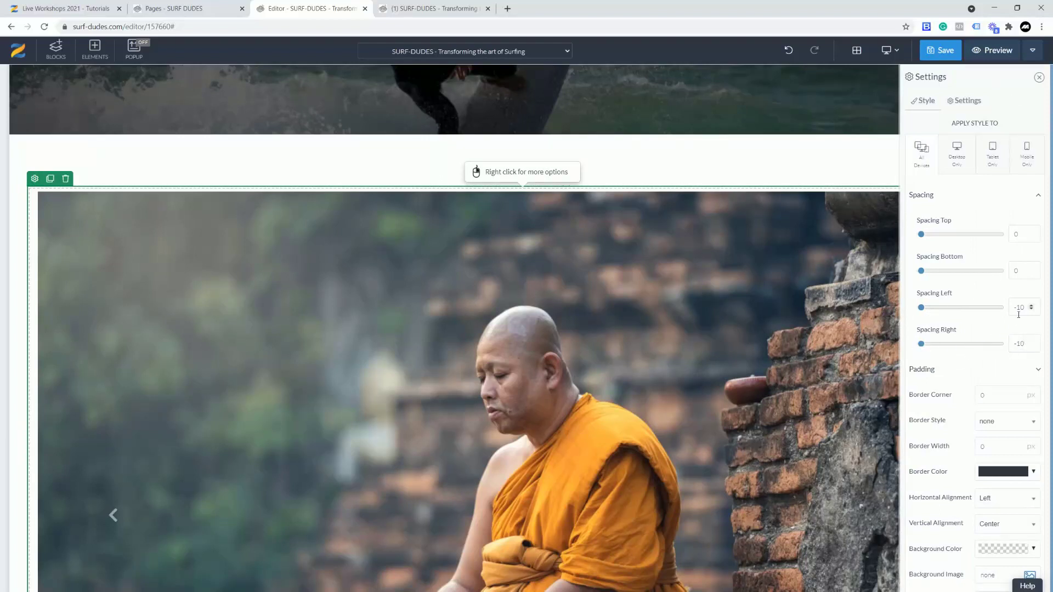
{"action": "left_click_drag", "start_coordinate": [1020, 307], "coordinate": [1014, 307]}
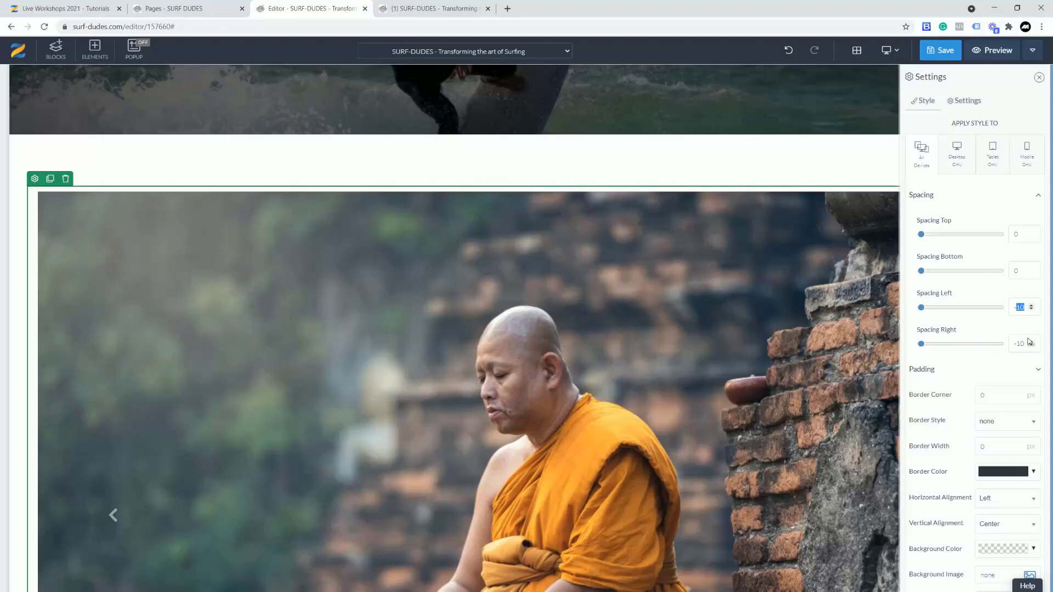
{"action": "type", "text": "-50"}
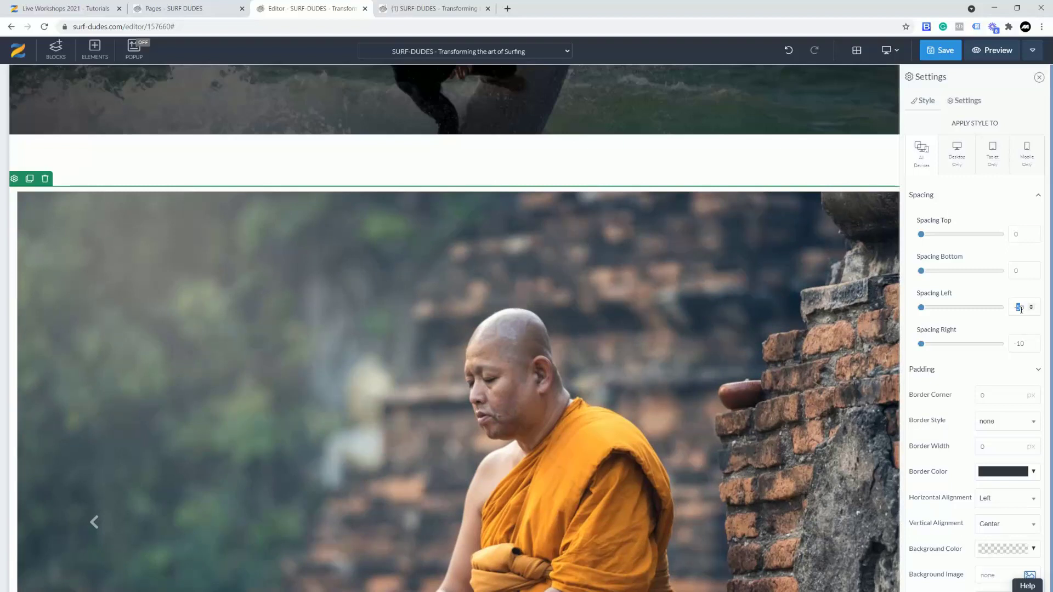
{"action": "type", "text": "-60"}
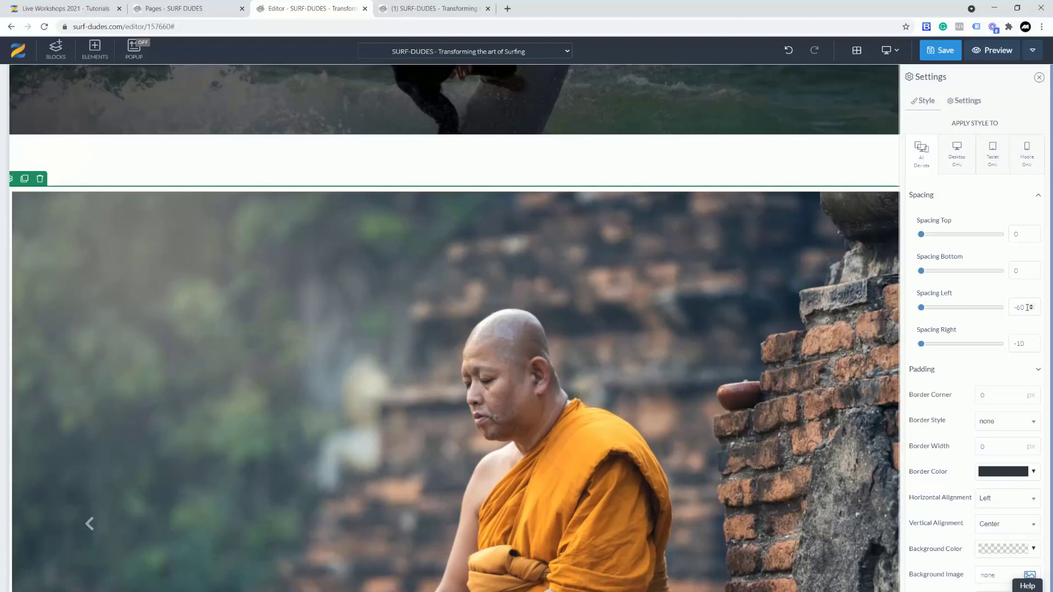
{"action": "type", "text": "-70"}
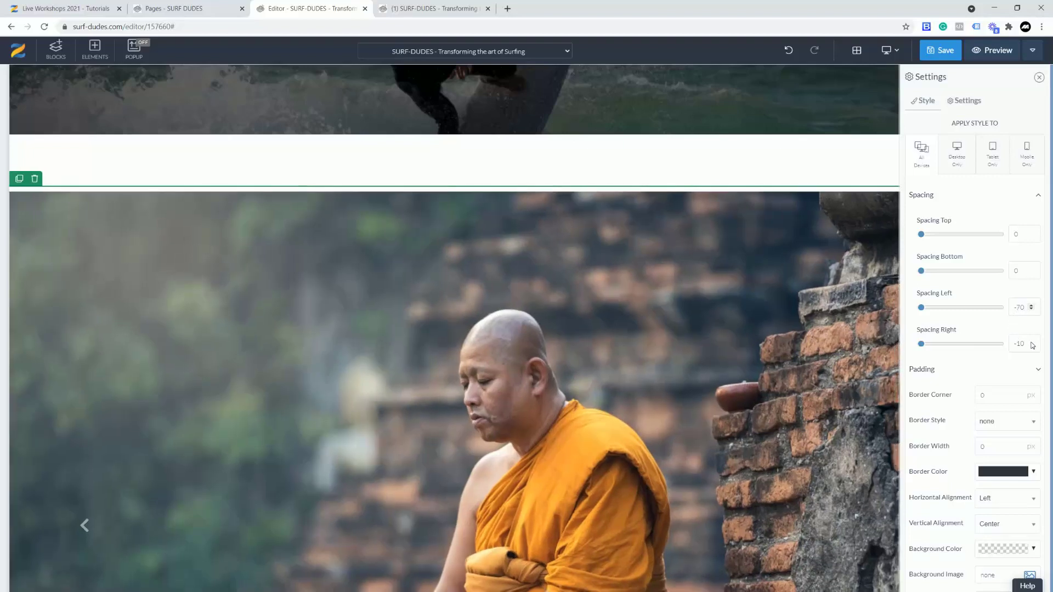
{"action": "double_click", "coordinate": [1020, 344]}
{"action": "type", "text": "-70"}
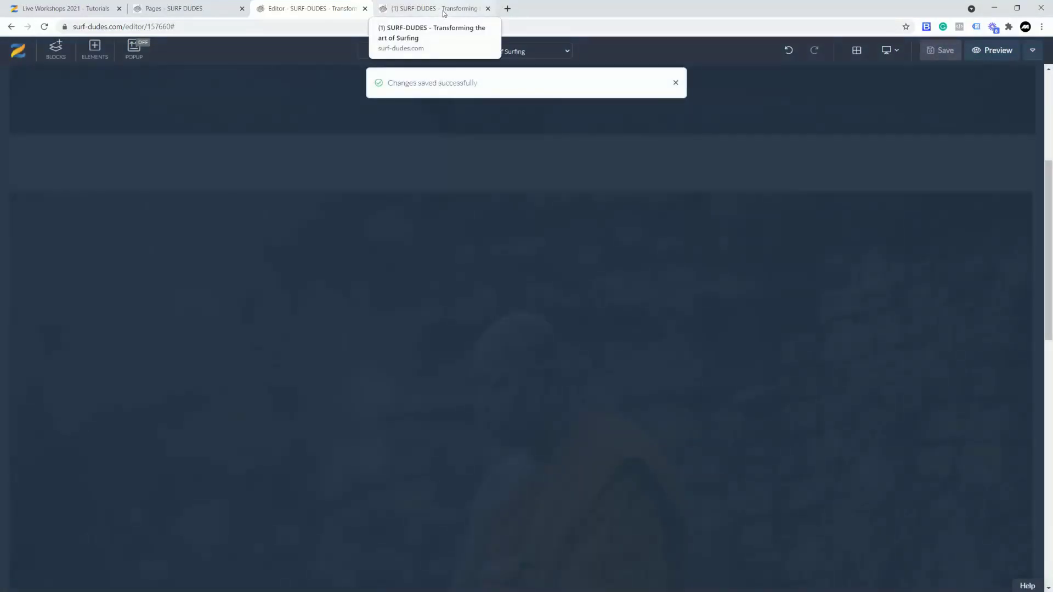
Reload the page preview, go through the slides to check the slideshow at full width, and return to the page editor.
{"action": "left_click", "coordinate": [433, 8]}
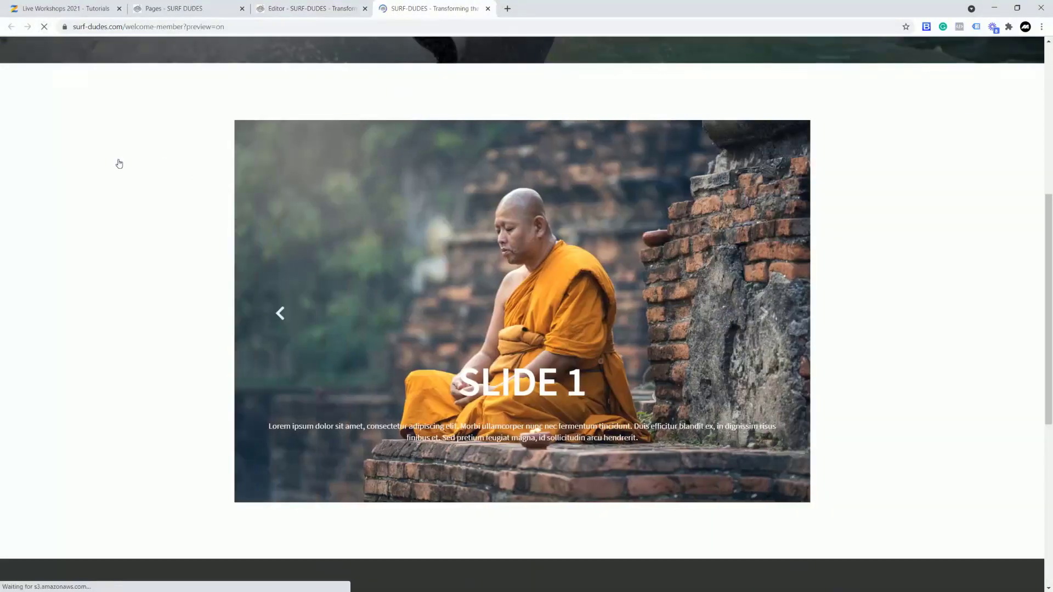
{"action": "scroll", "coordinate": [759, 316], "scroll_direction": "down", "scroll_amount": 2}
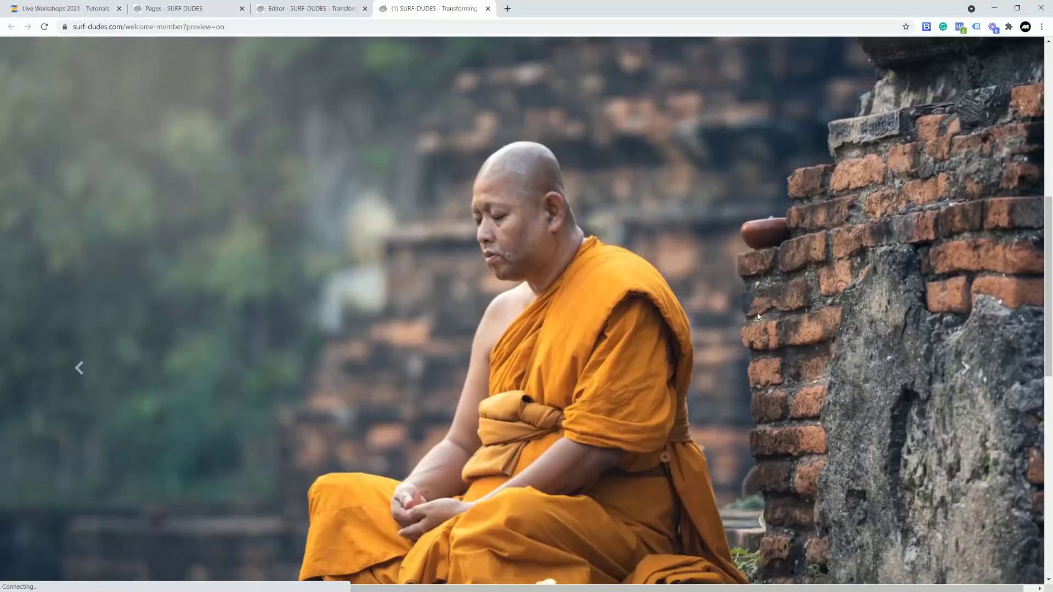
{"action": "left_click", "coordinate": [966, 369]}
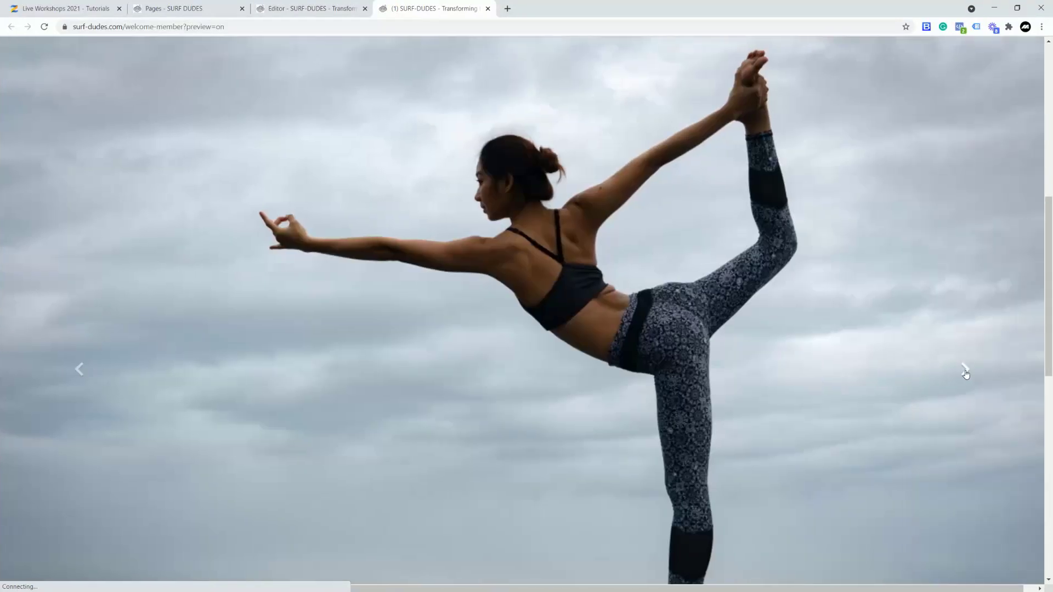
{"action": "left_click", "coordinate": [965, 370]}
{"action": "left_click", "coordinate": [964, 370]}
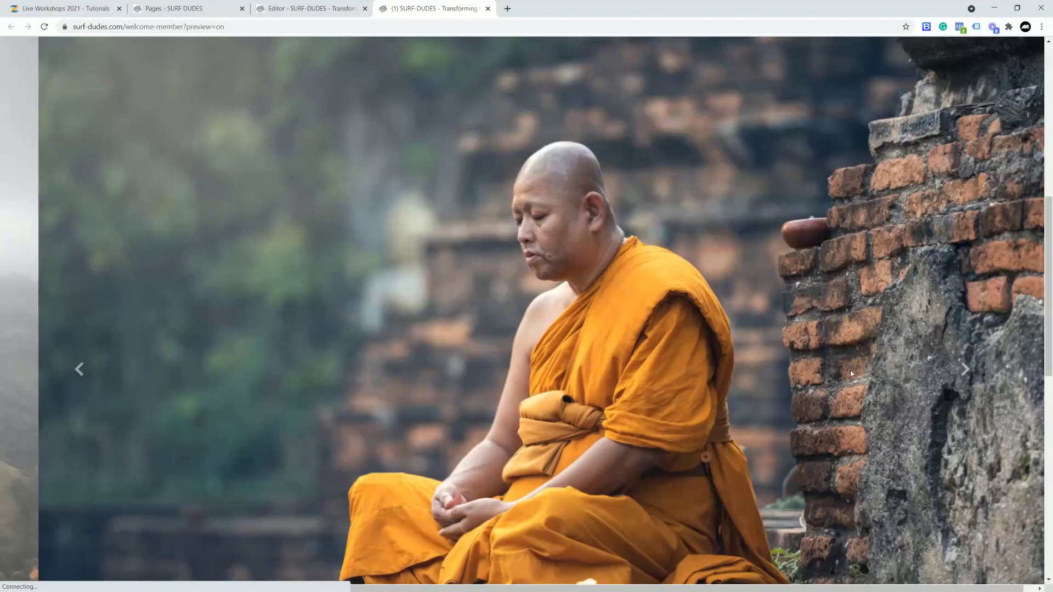
{"action": "left_click", "coordinate": [966, 369]}
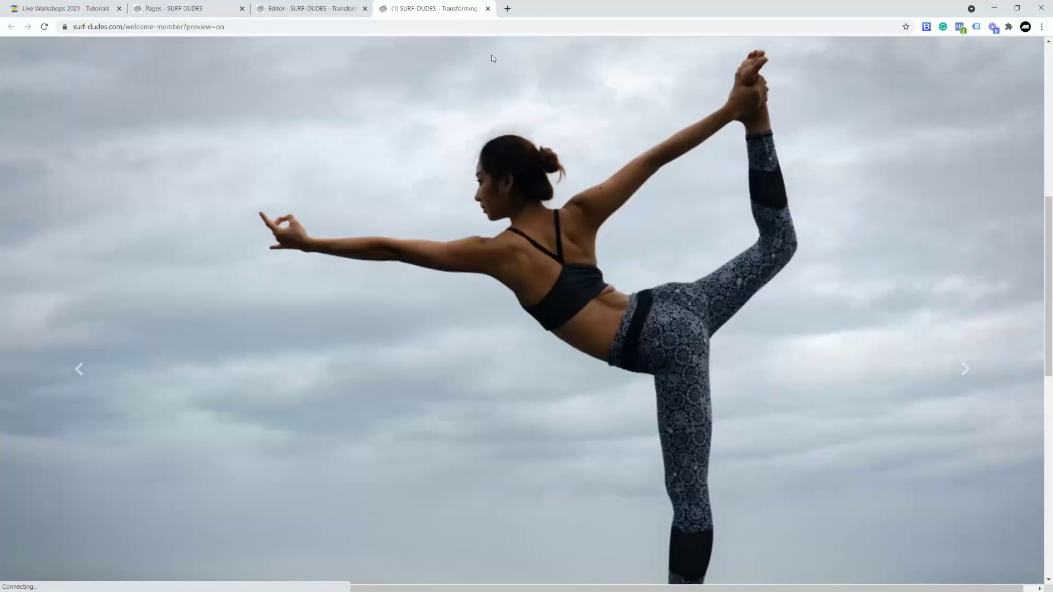
{"action": "left_click", "coordinate": [307, 10]}
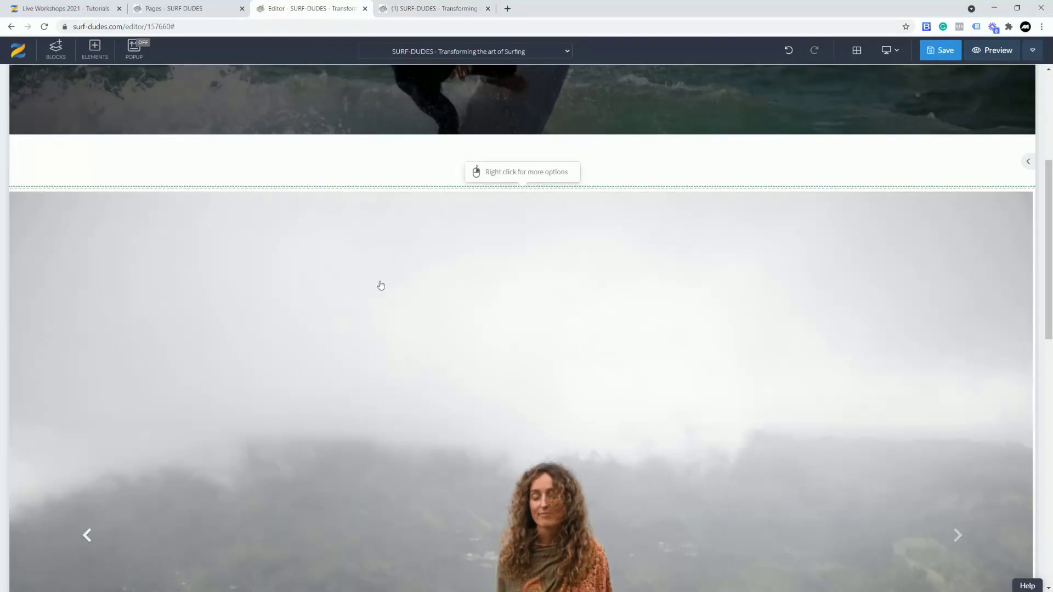
Open the style settings of the slideshow block and check its spacing and width options.
{"action": "scroll", "coordinate": [382, 285], "scroll_direction": "down", "scroll_amount": 2}
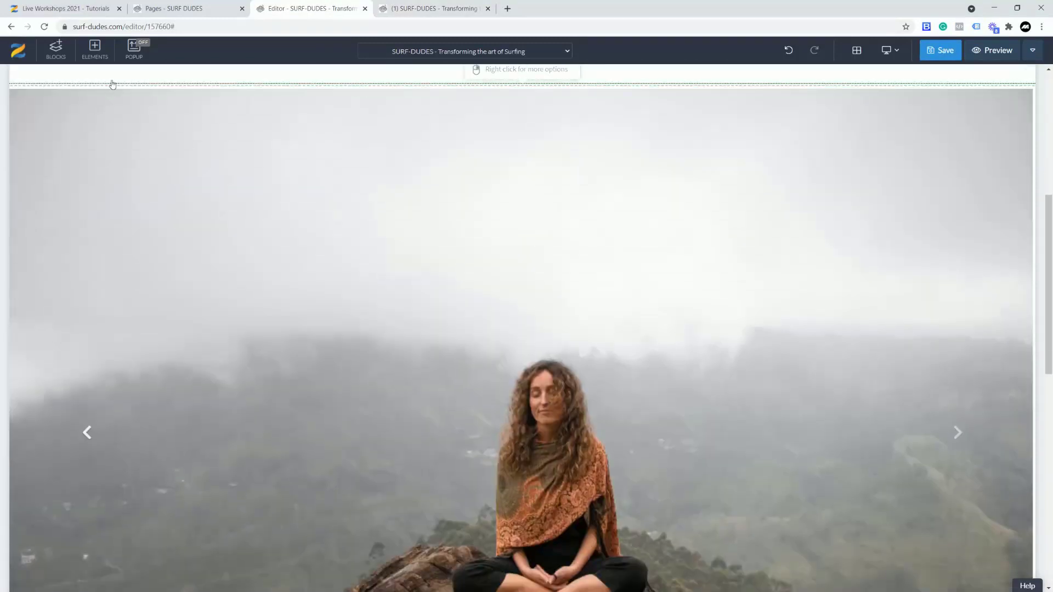
{"action": "mouse_move", "coordinate": [106, 87]}
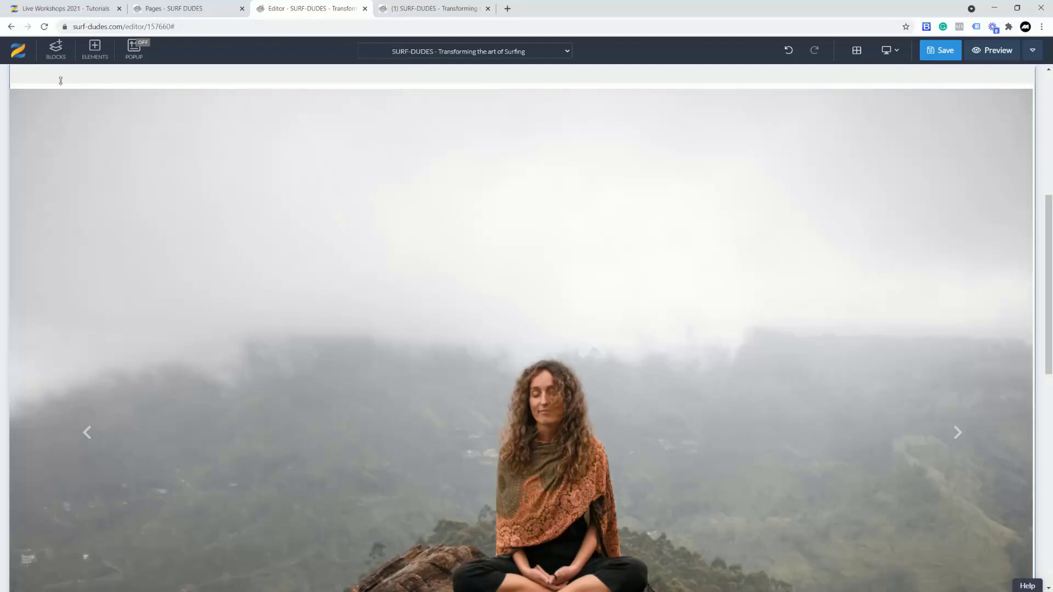
{"action": "scroll", "coordinate": [125, 162], "scroll_direction": "up", "scroll_amount": 3}
{"action": "left_click", "coordinate": [17, 195]}
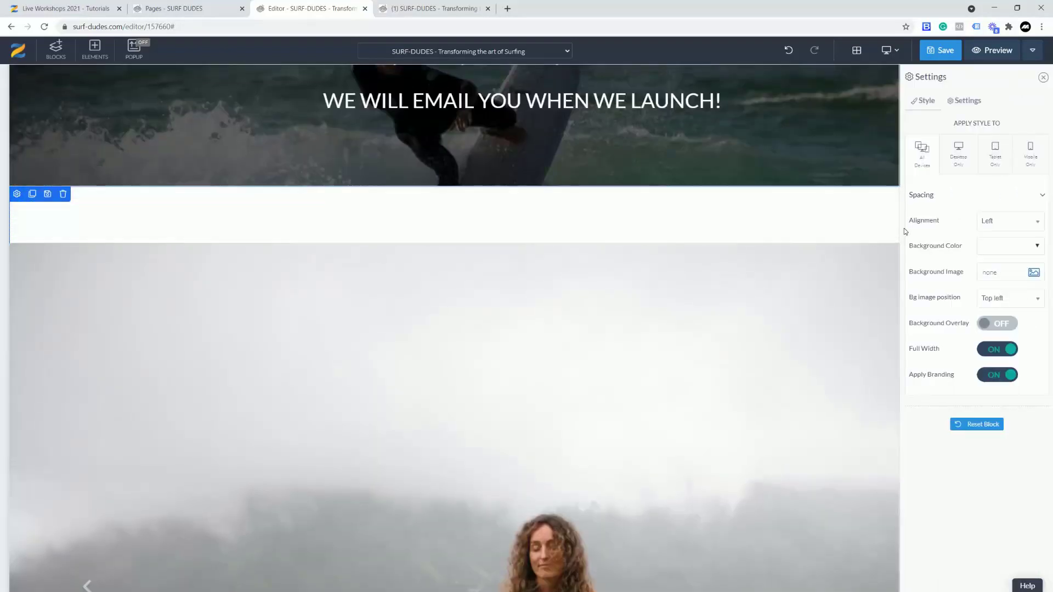
{"action": "left_click", "coordinate": [192, 291]}
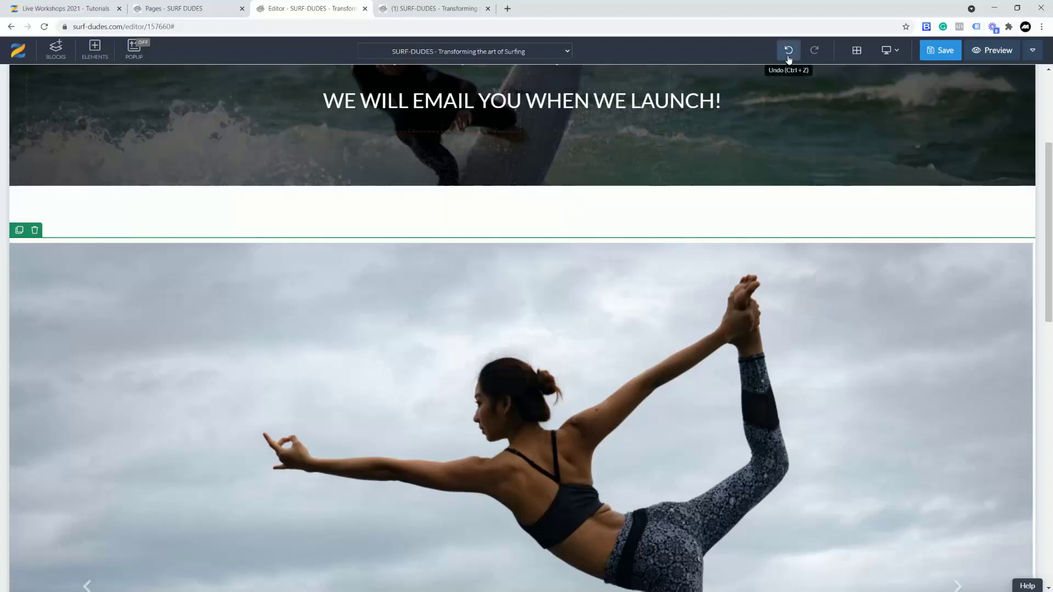
Undo the spacing changes on the slideshow's row and open the row's settings to check its spacing.
{"action": "left_click", "coordinate": [789, 53]}
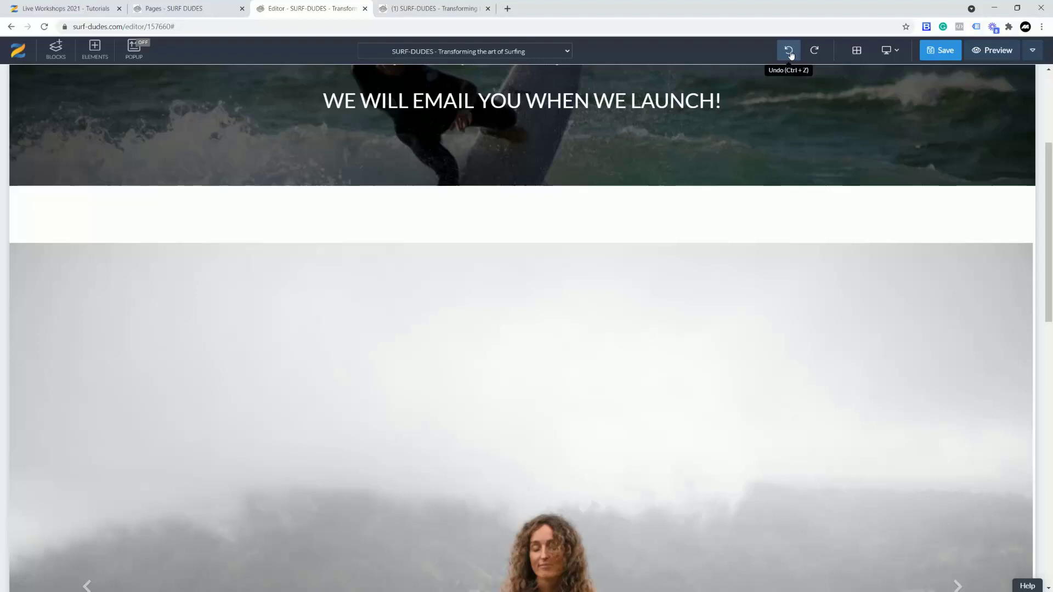
{"action": "left_click", "coordinate": [790, 54]}
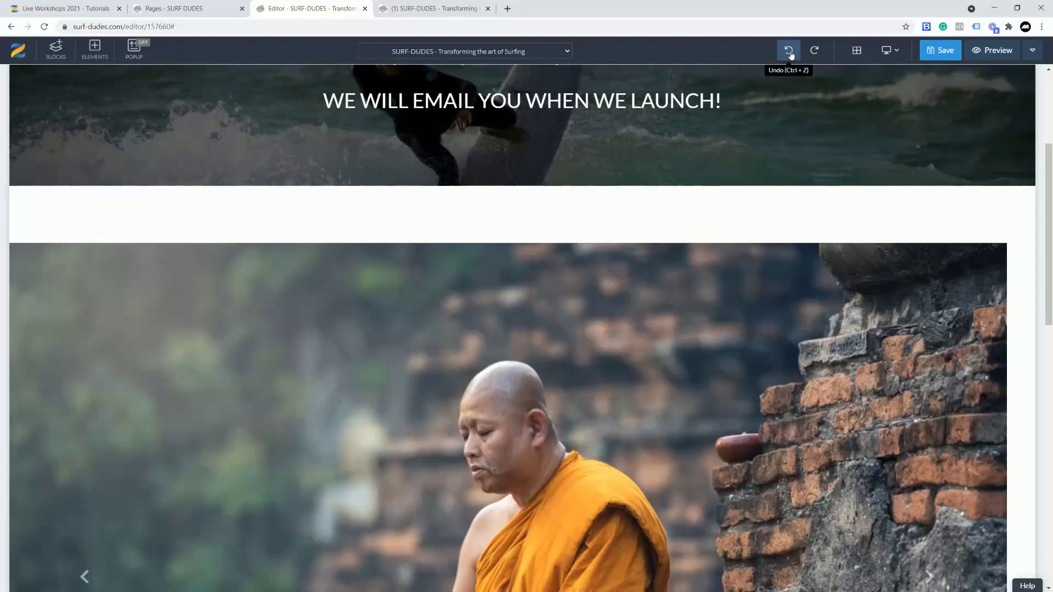
{"action": "left_click", "coordinate": [790, 55]}
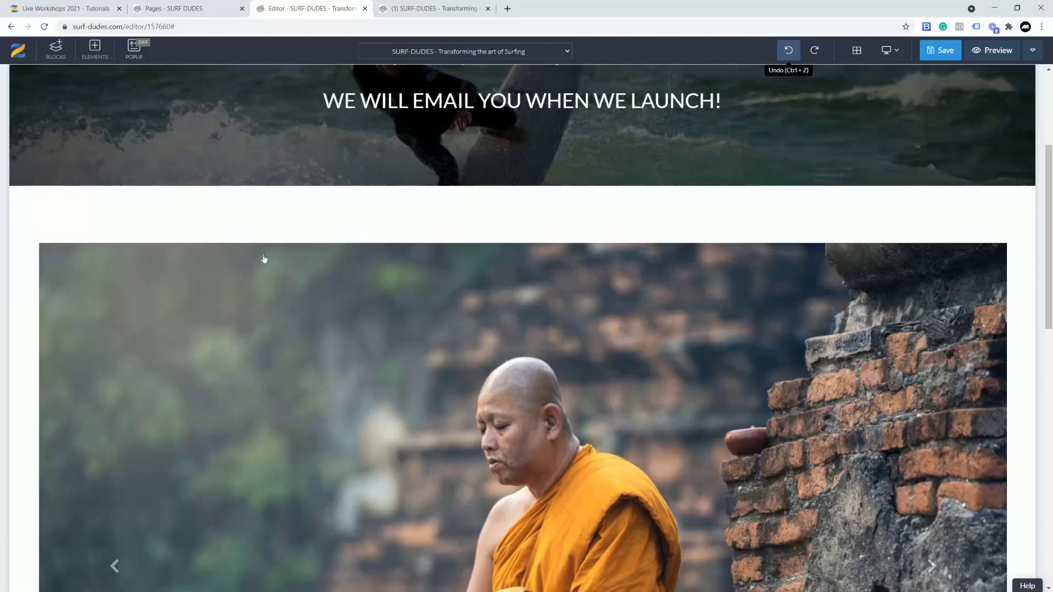
{"action": "mouse_move", "coordinate": [53, 232]}
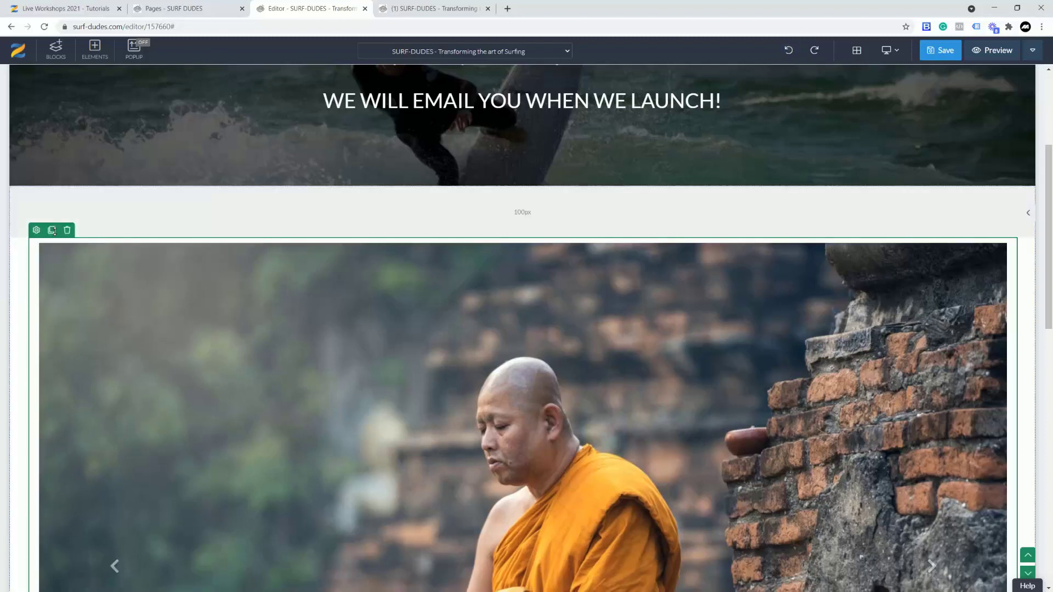
{"action": "left_click", "coordinate": [37, 231]}
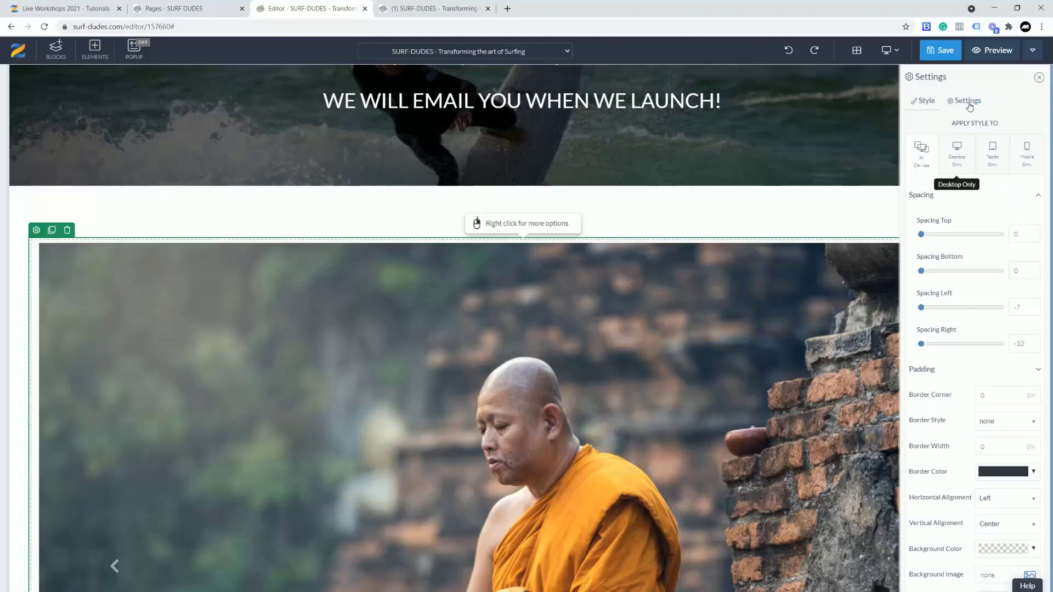
Set the slideshow's arrows to Hidden in its slider options and save the page.
{"action": "scroll", "coordinate": [354, 376], "scroll_direction": "down", "scroll_amount": 6}
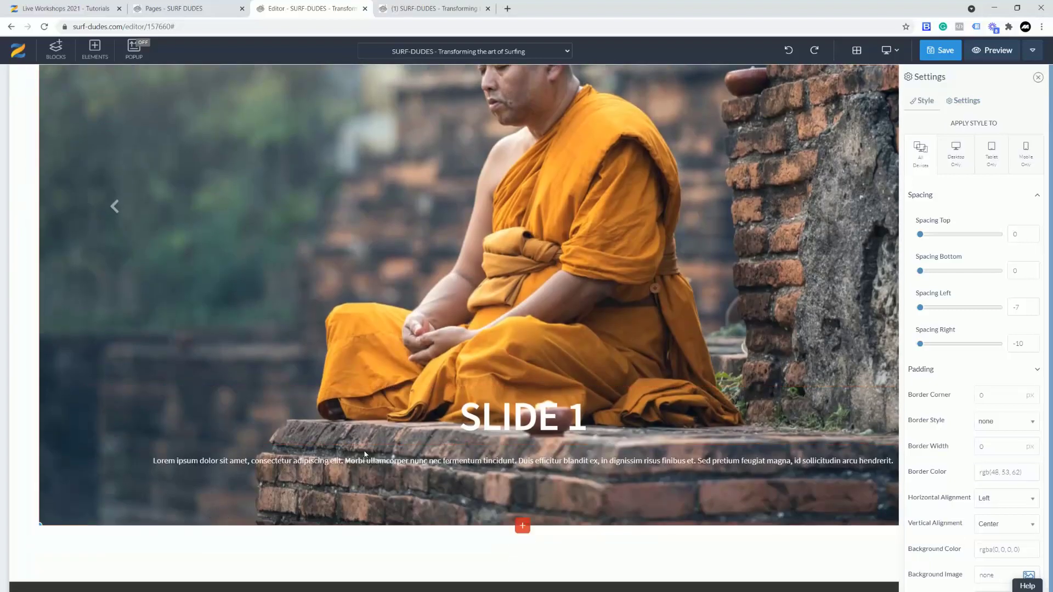
{"action": "left_click", "coordinate": [366, 454]}
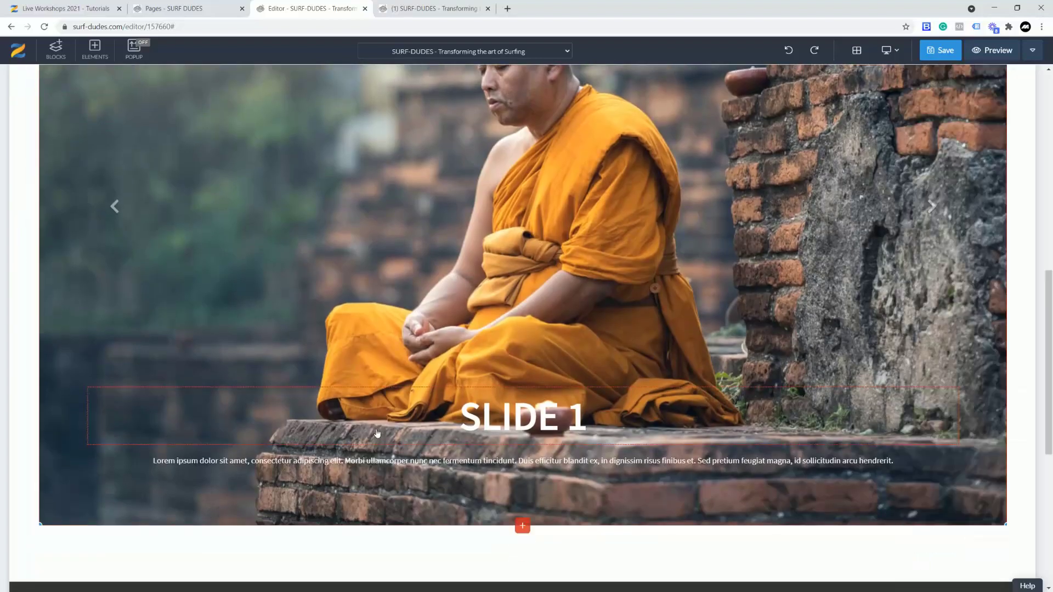
{"action": "scroll", "coordinate": [182, 305], "scroll_direction": "up", "scroll_amount": 4}
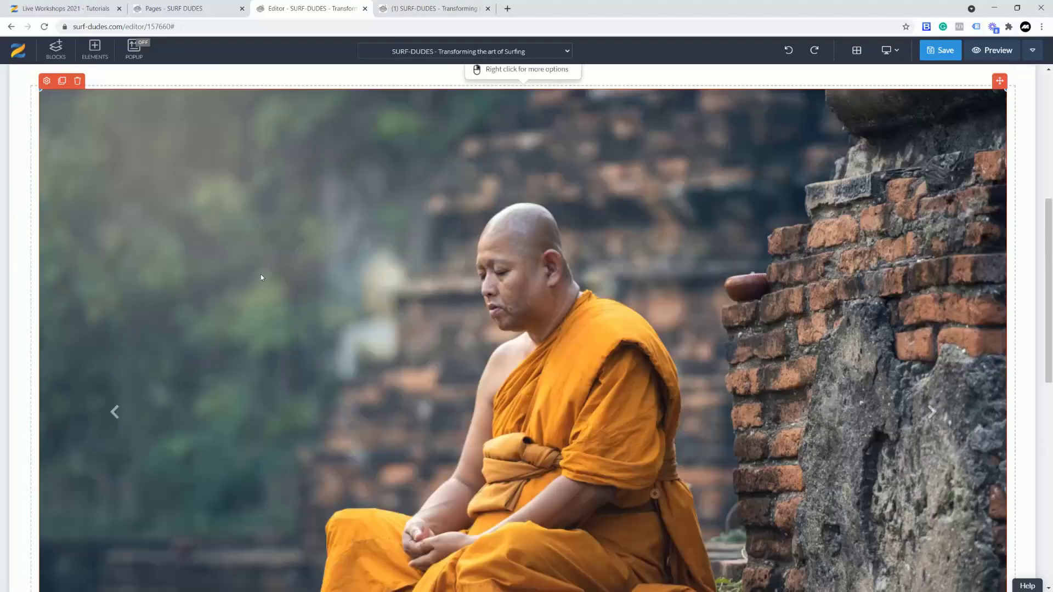
{"action": "left_click", "coordinate": [47, 81]}
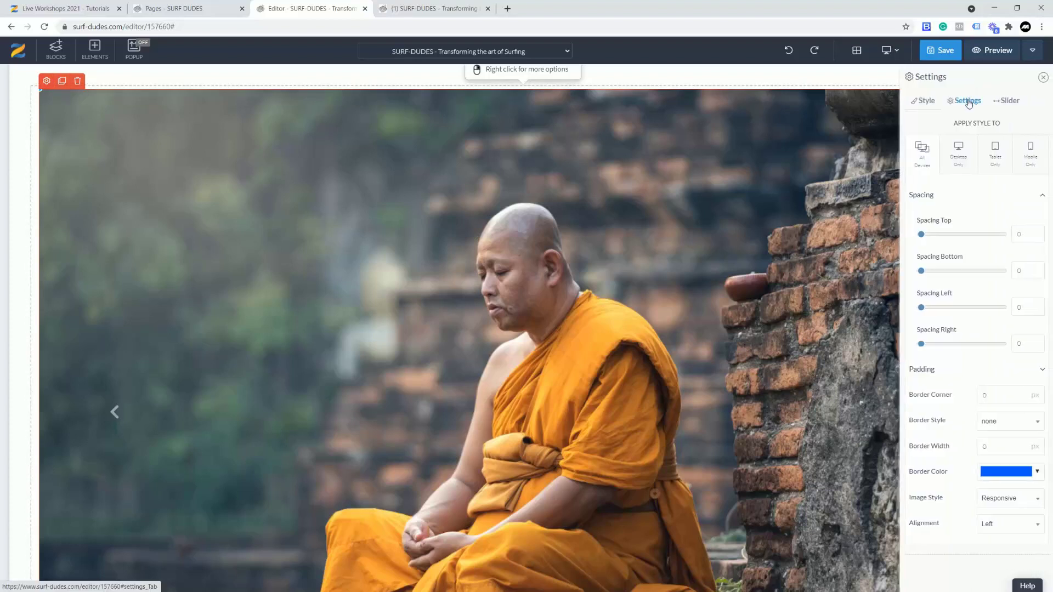
{"action": "left_click", "coordinate": [1007, 102]}
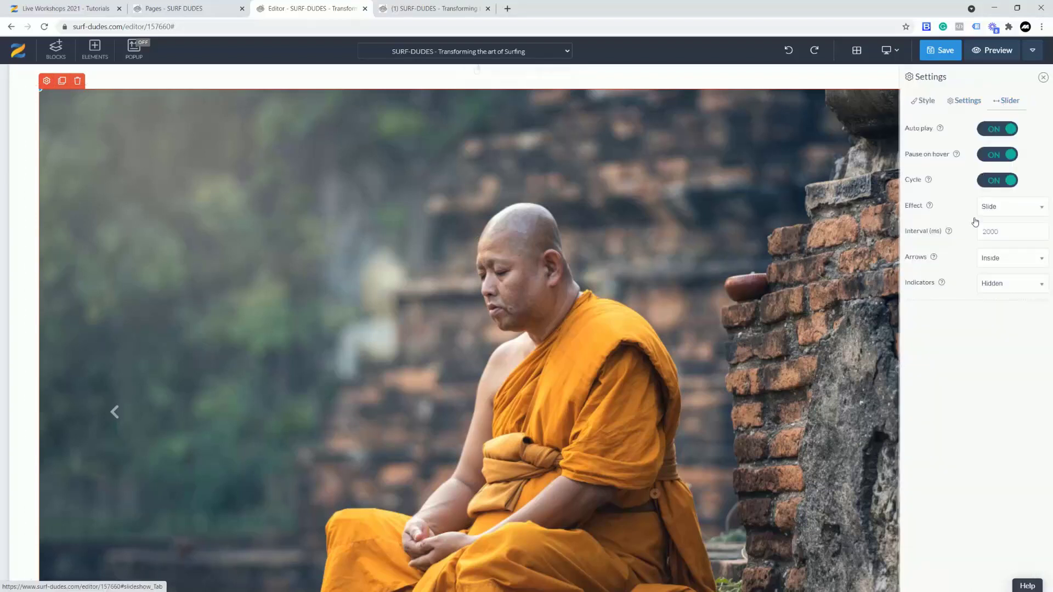
{"action": "left_click", "coordinate": [1014, 265]}
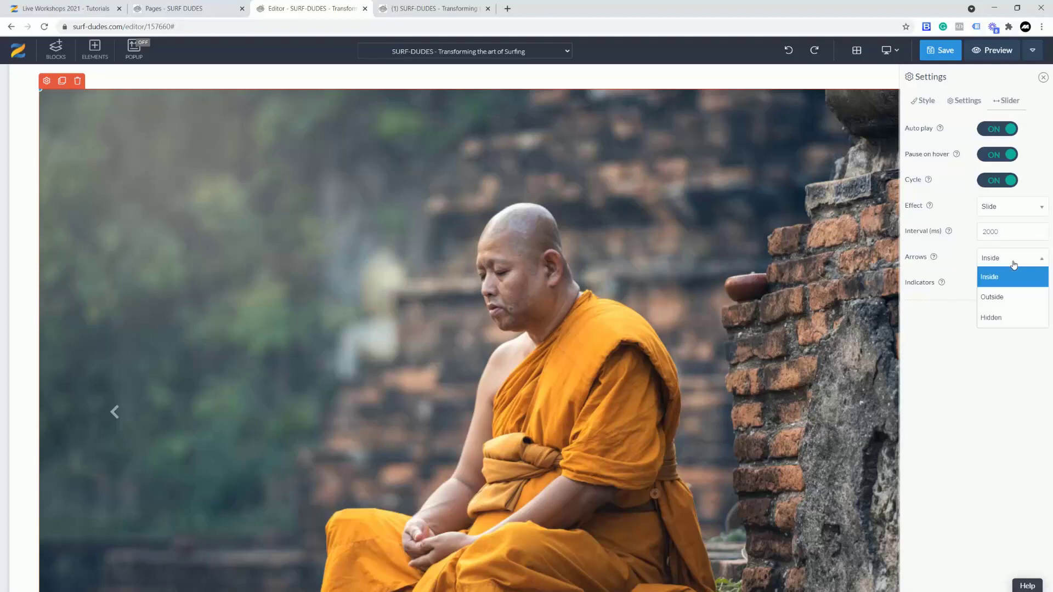
{"action": "left_click", "coordinate": [992, 322]}
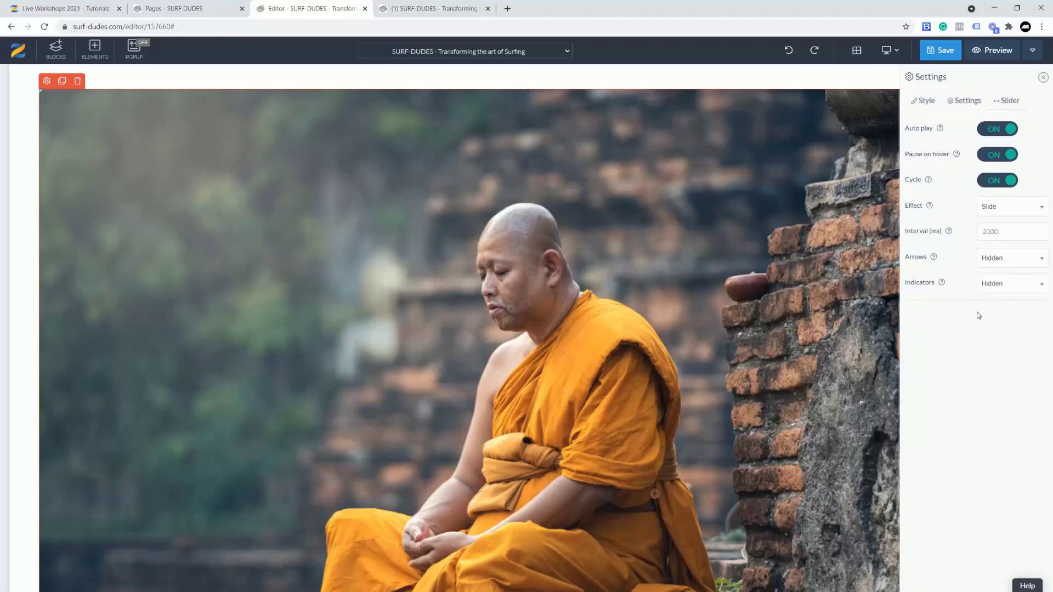
{"action": "left_click", "coordinate": [943, 51]}
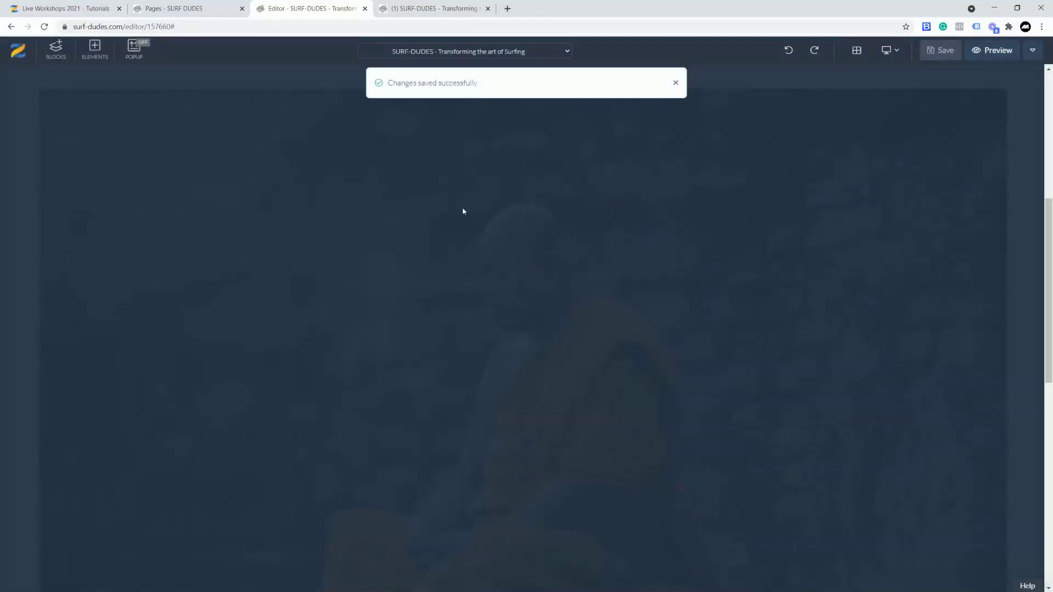
{"action": "scroll", "coordinate": [462, 208], "scroll_direction": "up", "scroll_amount": 2}
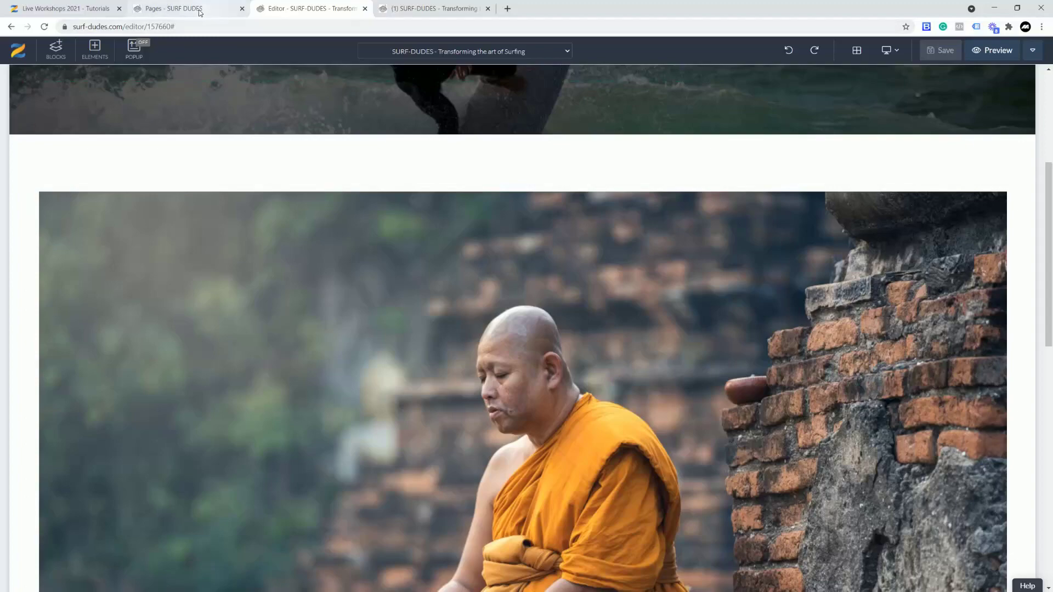
Reload the page preview, check the slideshow with its arrows hidden, and return to the page editor.
{"action": "left_click", "coordinate": [422, 9]}
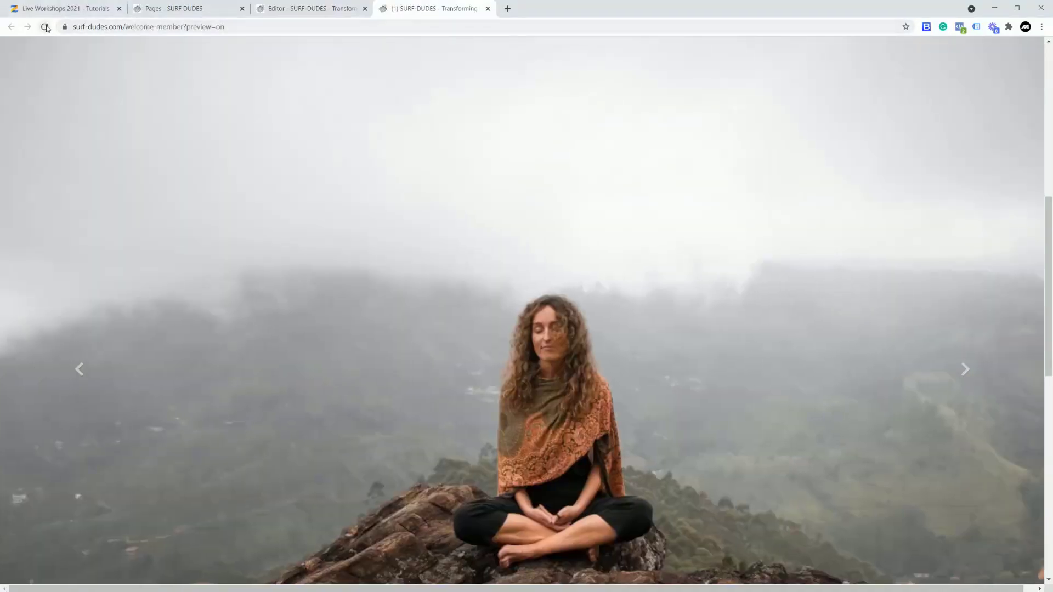
{"action": "left_click", "coordinate": [45, 26]}
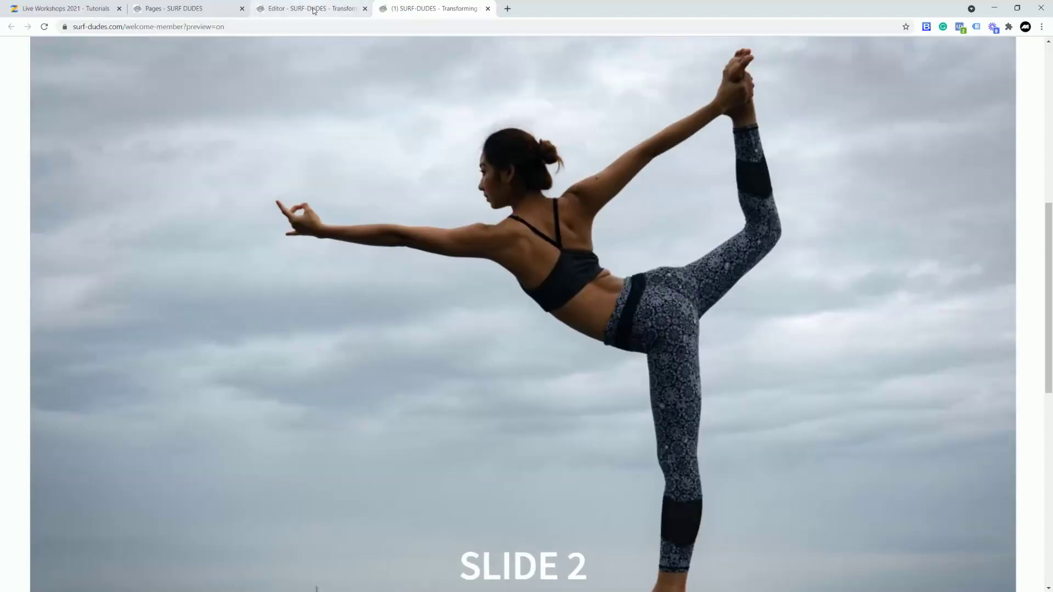
{"action": "left_click", "coordinate": [277, 9]}
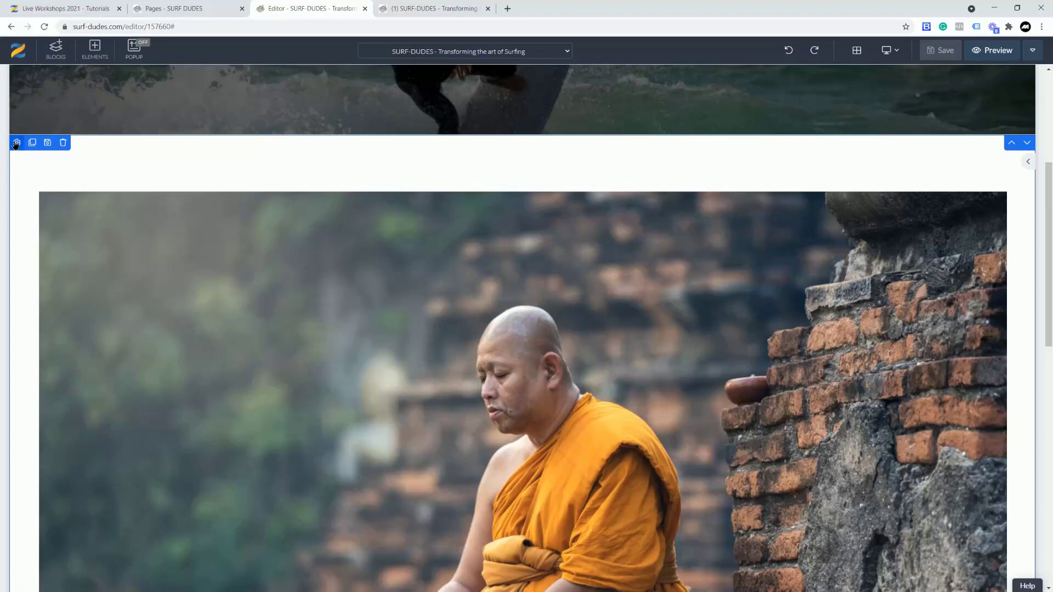
Set the slideshow block's background color to black (#000000) and save the page.
{"action": "left_click", "coordinate": [17, 143]}
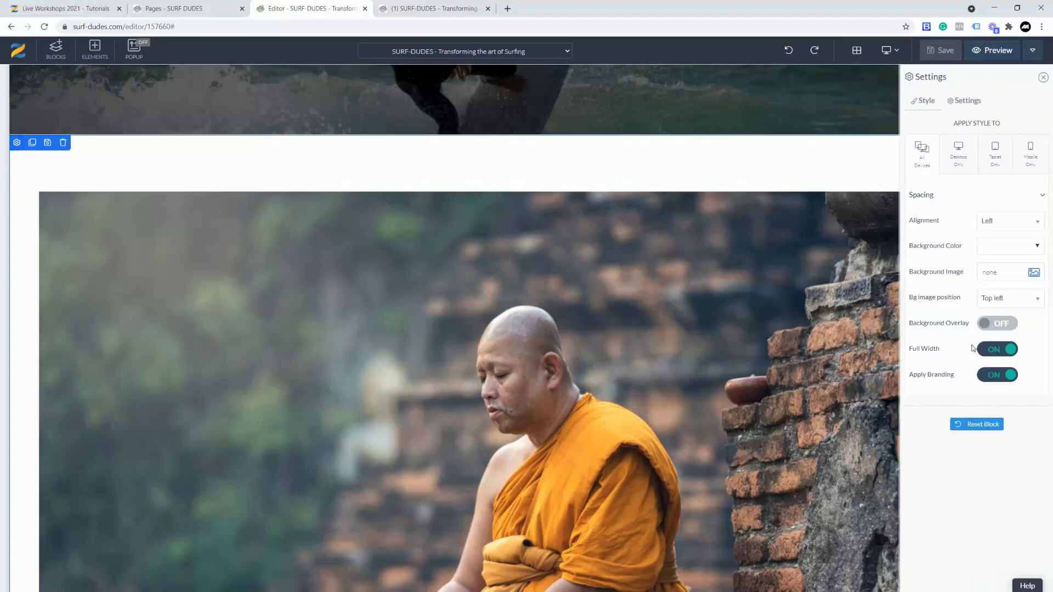
{"action": "left_click", "coordinate": [1038, 248]}
{"action": "left_click_drag", "start_coordinate": [978, 291], "coordinate": [961, 342]}
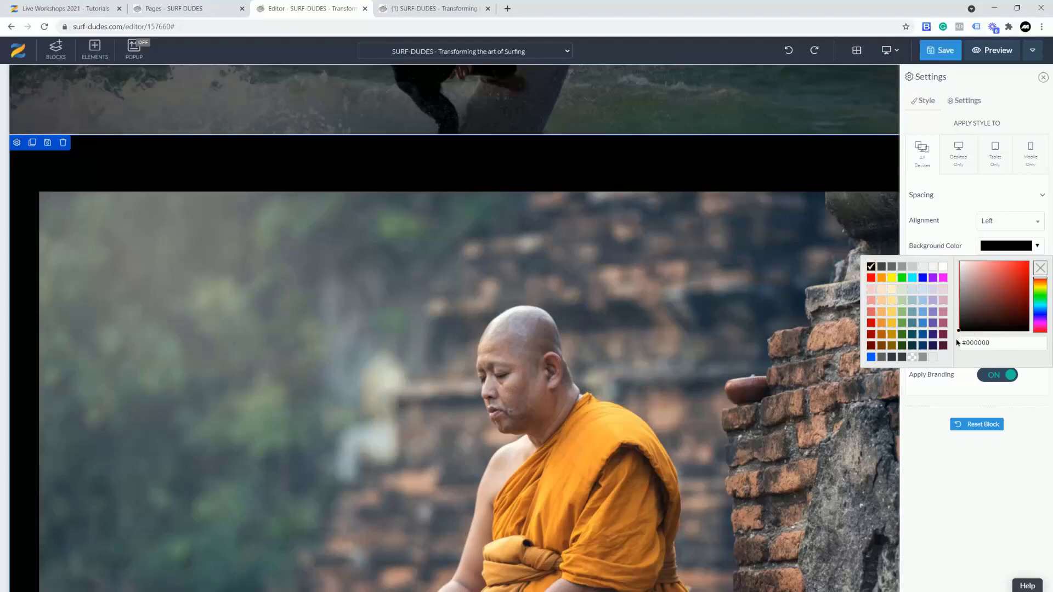
{"action": "left_click", "coordinate": [941, 50]}
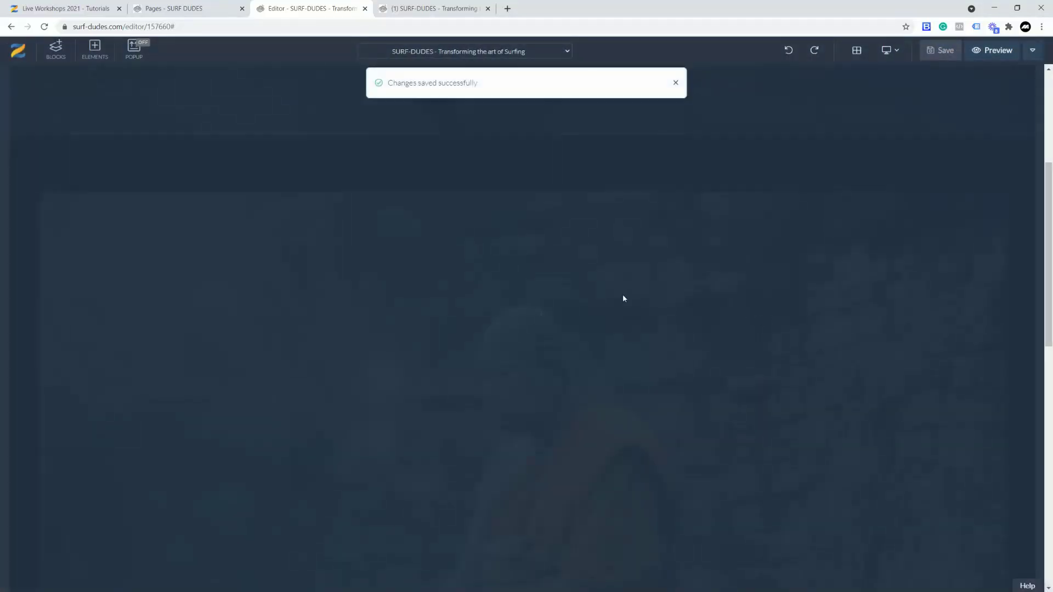
{"action": "scroll", "coordinate": [554, 294], "scroll_direction": "down", "scroll_amount": 7}
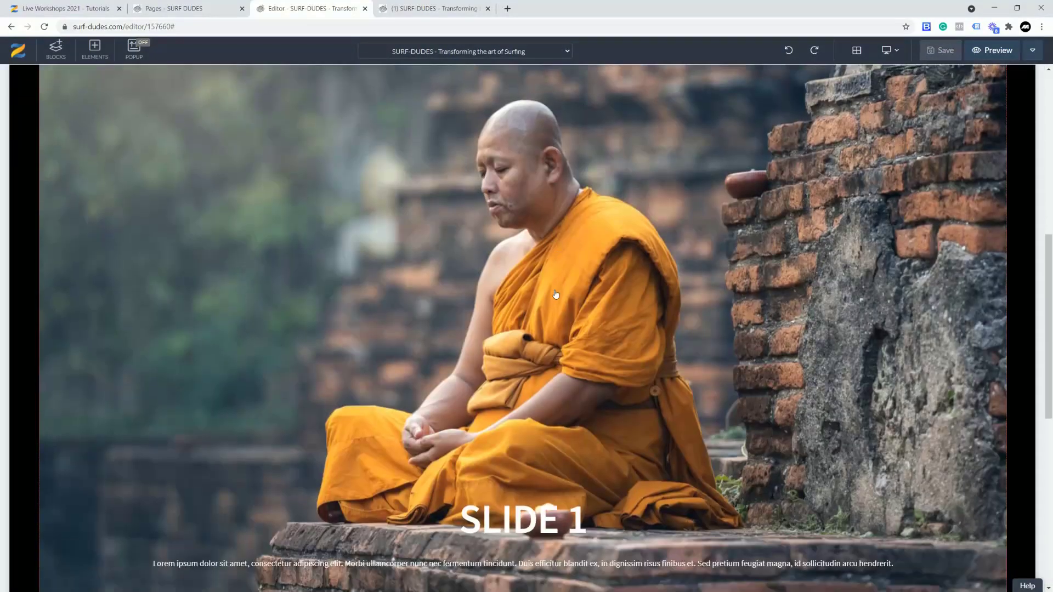
{"action": "scroll", "coordinate": [595, 258], "scroll_direction": "up", "scroll_amount": 9}
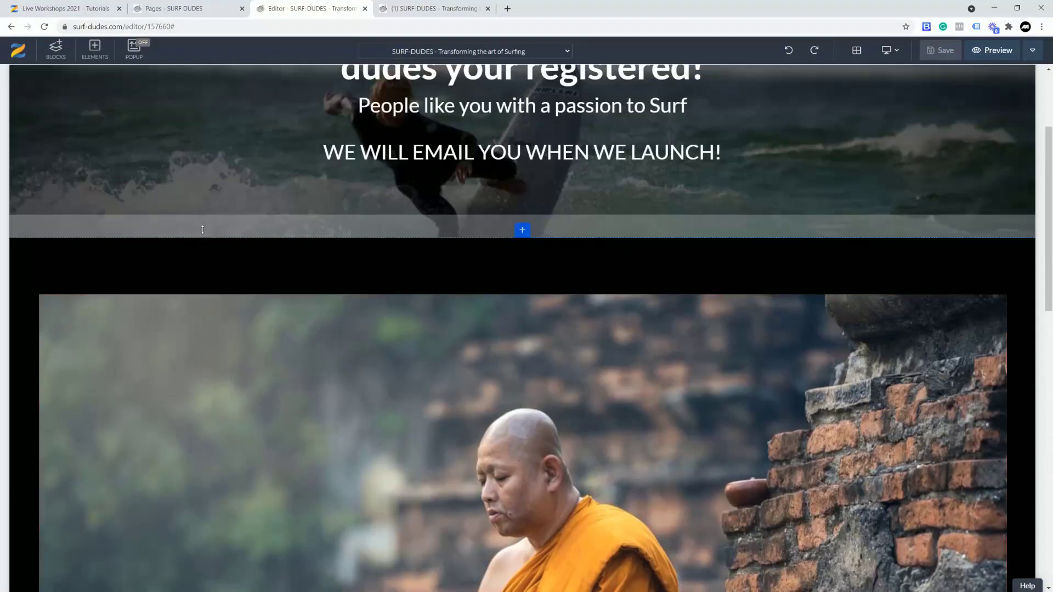
{"action": "left_click", "coordinate": [166, 267]}
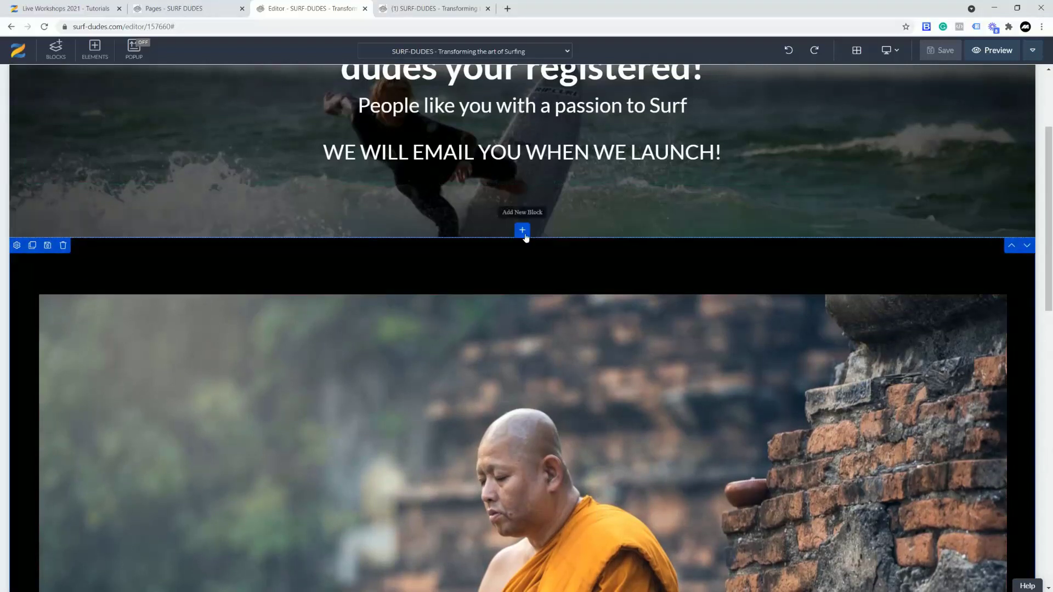
{"action": "left_click", "coordinate": [523, 234]}
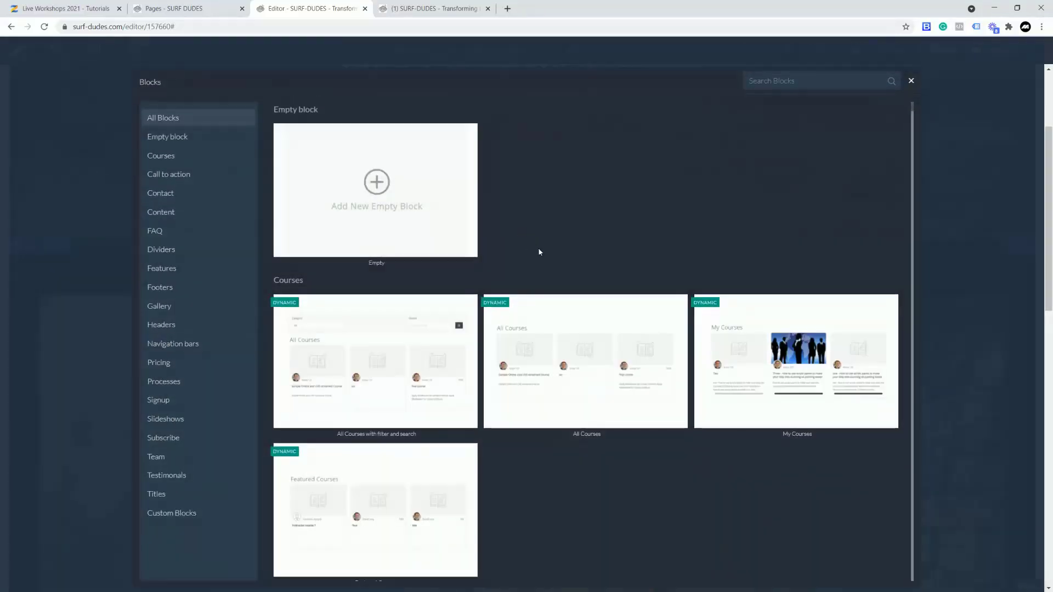
{"action": "left_click", "coordinate": [912, 79]}
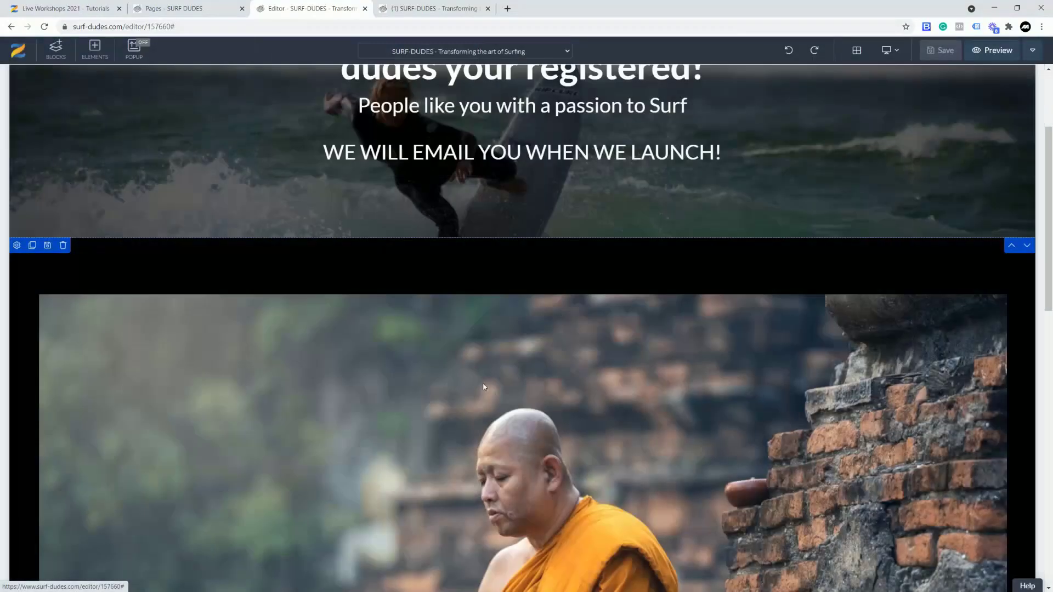
Turn off Full Width in the slideshow block's style settings and look over the narrower slideshow.
{"action": "scroll", "coordinate": [474, 384], "scroll_direction": "down", "scroll_amount": 2}
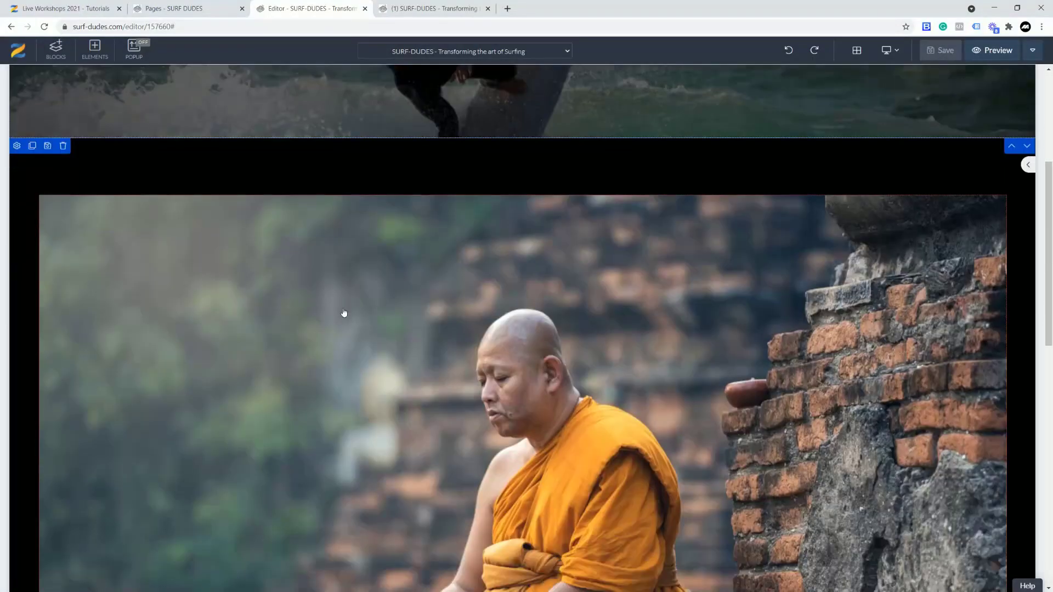
{"action": "left_click", "coordinate": [17, 144]}
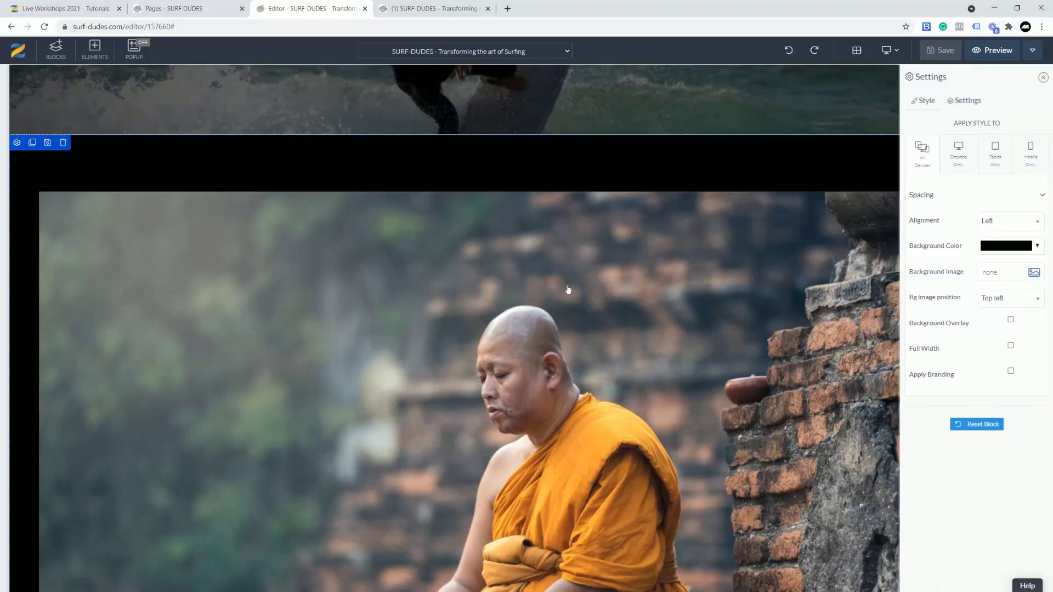
{"action": "left_click", "coordinate": [997, 350]}
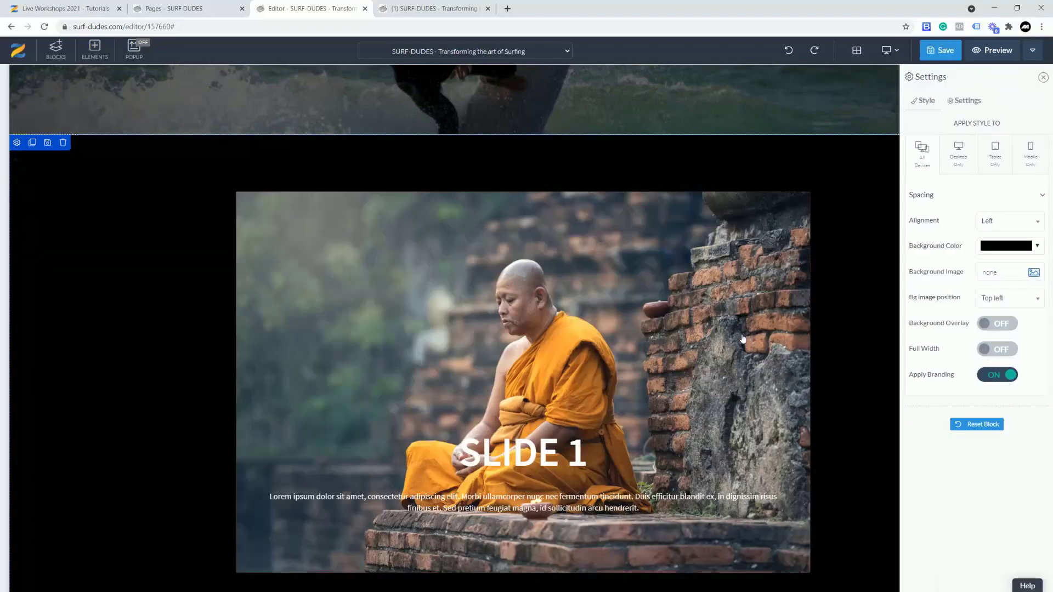
{"action": "scroll", "coordinate": [390, 253], "scroll_direction": "down", "scroll_amount": 2}
{"action": "left_click", "coordinate": [400, 242]}
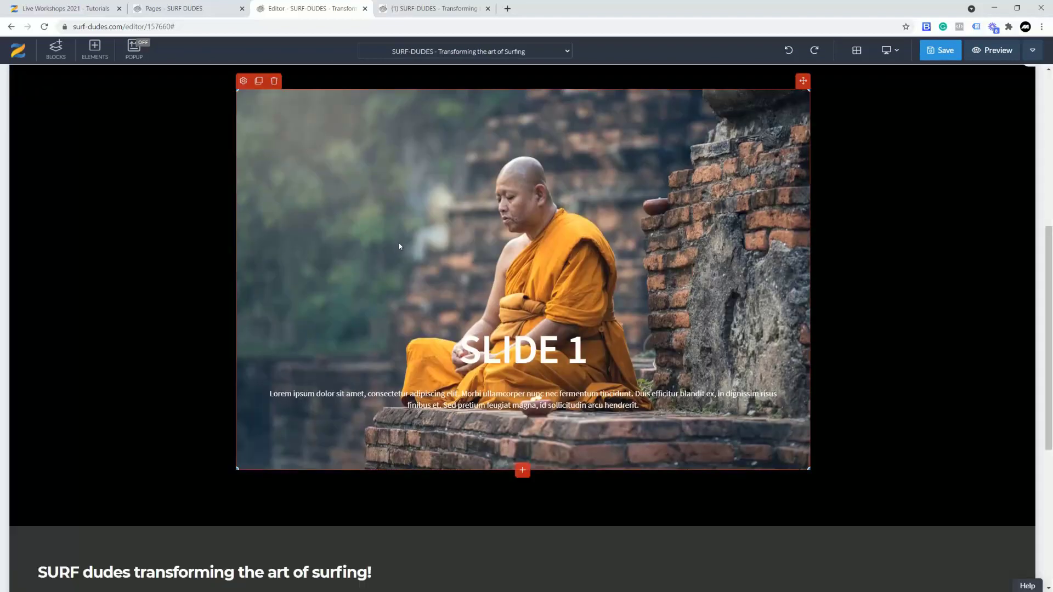
{"action": "scroll", "coordinate": [228, 224], "scroll_direction": "up", "scroll_amount": 2}
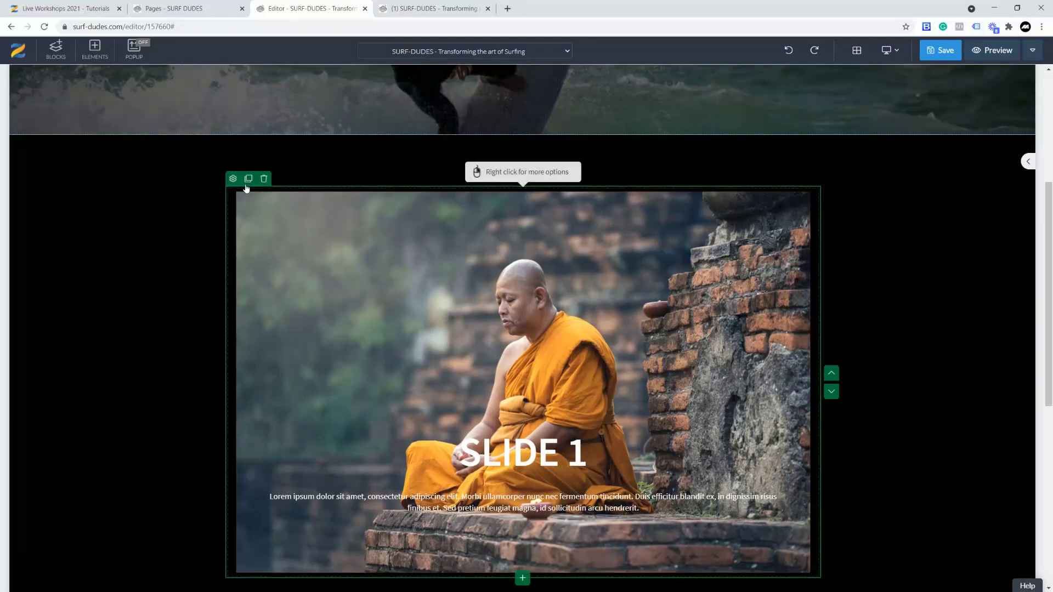
Set the background color of the slideshow's row to red (#ff0404).
{"action": "left_click", "coordinate": [234, 179]}
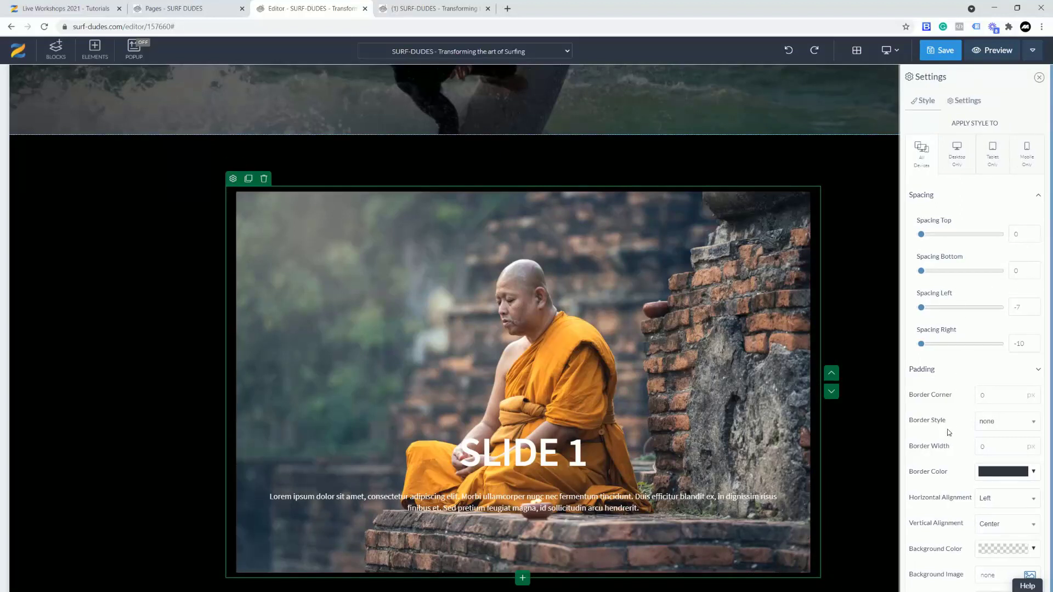
{"action": "scroll", "coordinate": [949, 432], "scroll_direction": "down", "scroll_amount": 1}
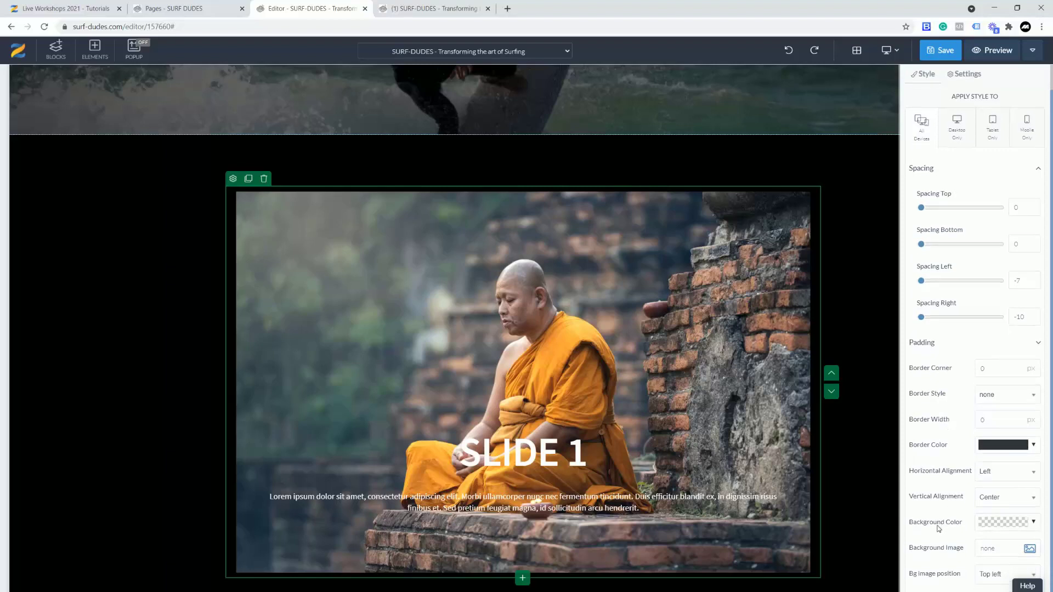
{"action": "left_click", "coordinate": [1034, 523]}
{"action": "left_click", "coordinate": [1028, 409]}
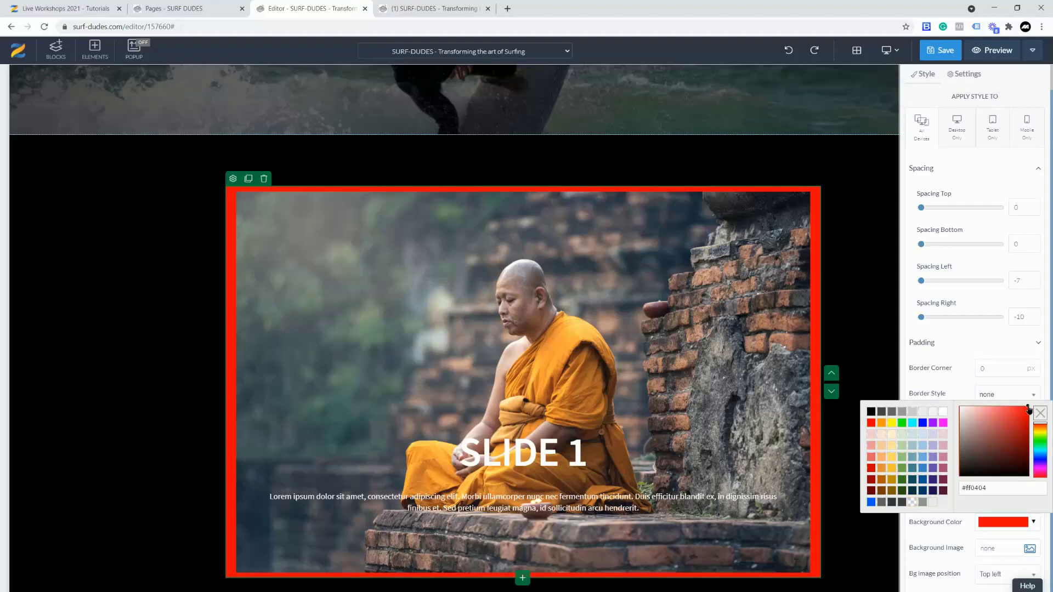
{"action": "left_click", "coordinate": [957, 384]}
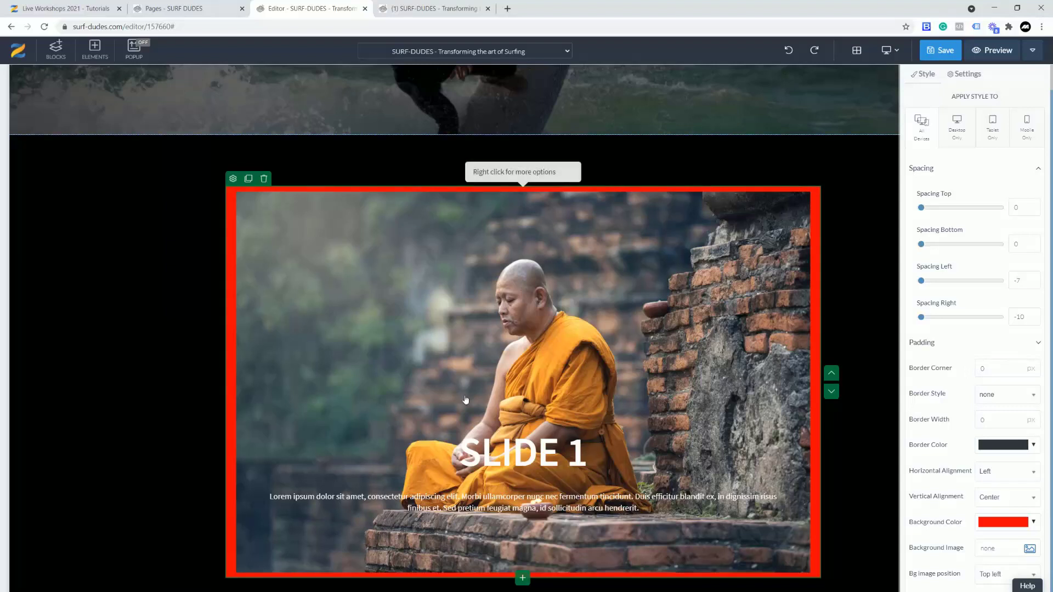
{"action": "left_click", "coordinate": [477, 558]}
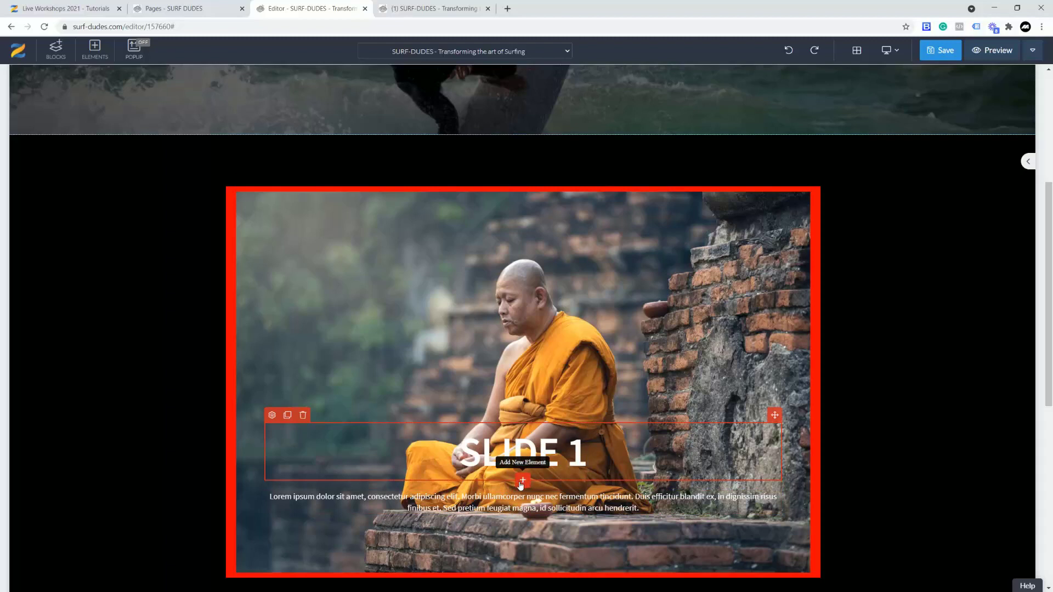
{"action": "left_click", "coordinate": [561, 479]}
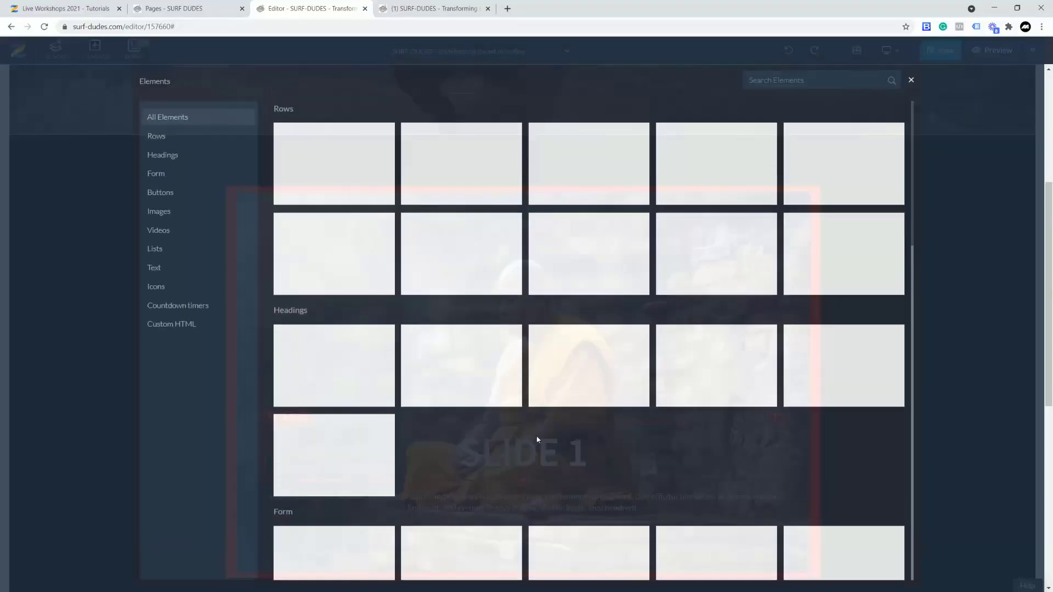
{"action": "left_click", "coordinate": [911, 81]}
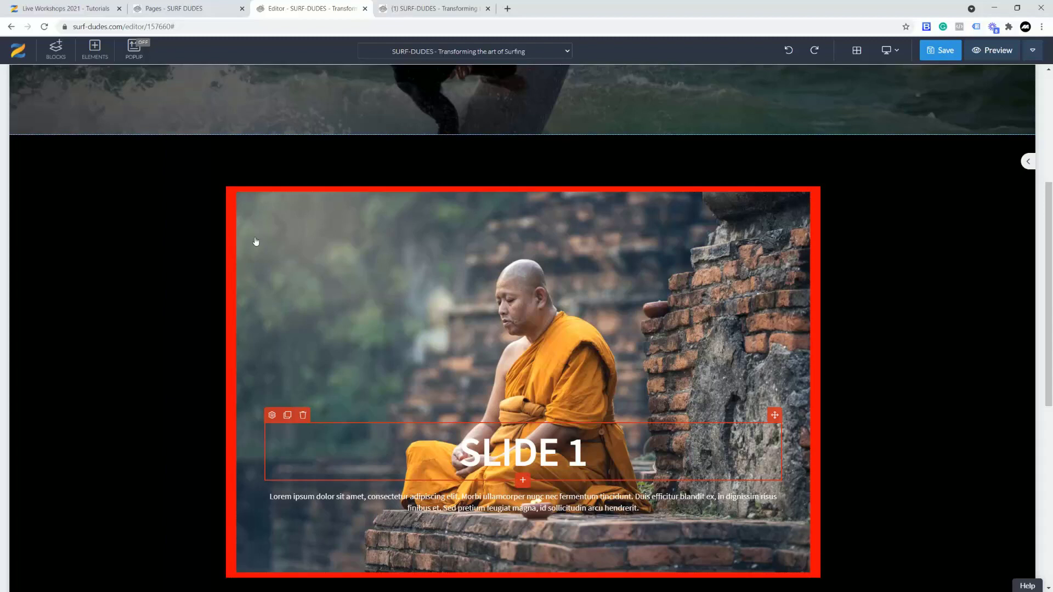
Set the slideshow's arrows to Inside and its indicators to Outside in the slider options.
{"action": "left_click", "coordinate": [244, 184]}
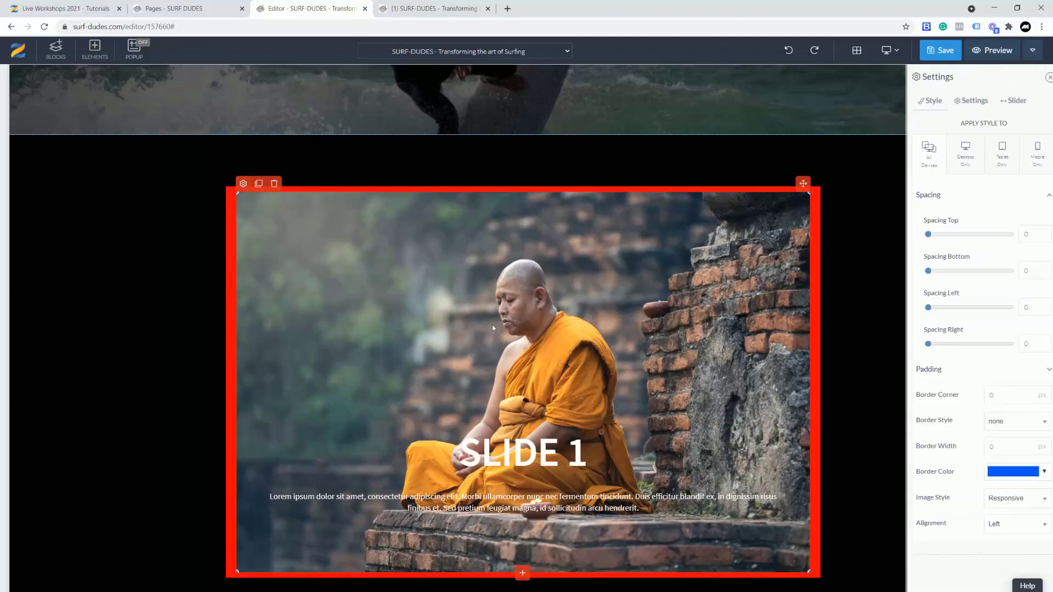
{"action": "left_click", "coordinate": [1004, 106]}
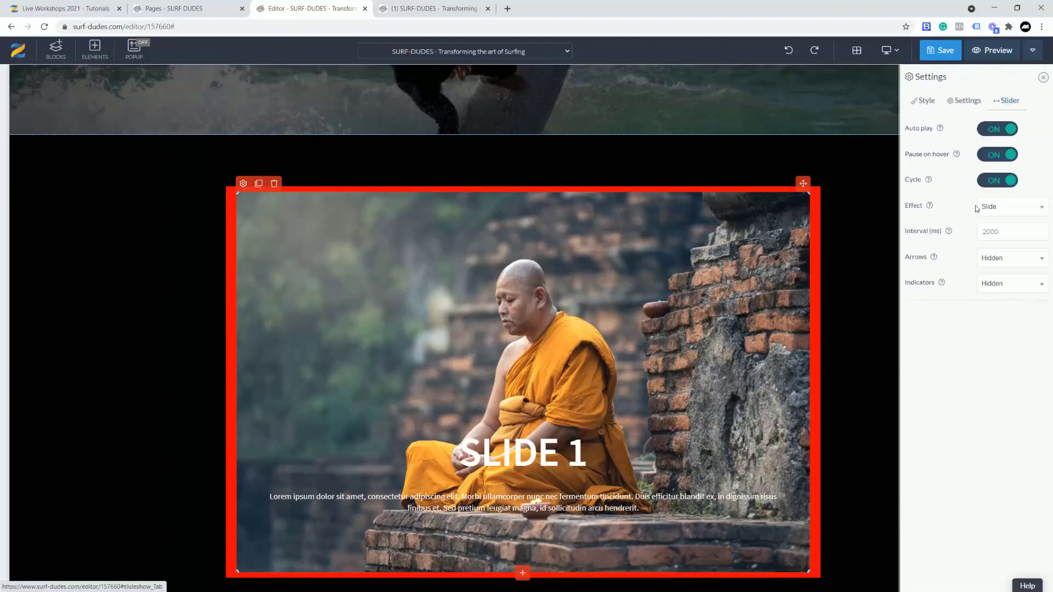
{"action": "left_click", "coordinate": [1020, 266]}
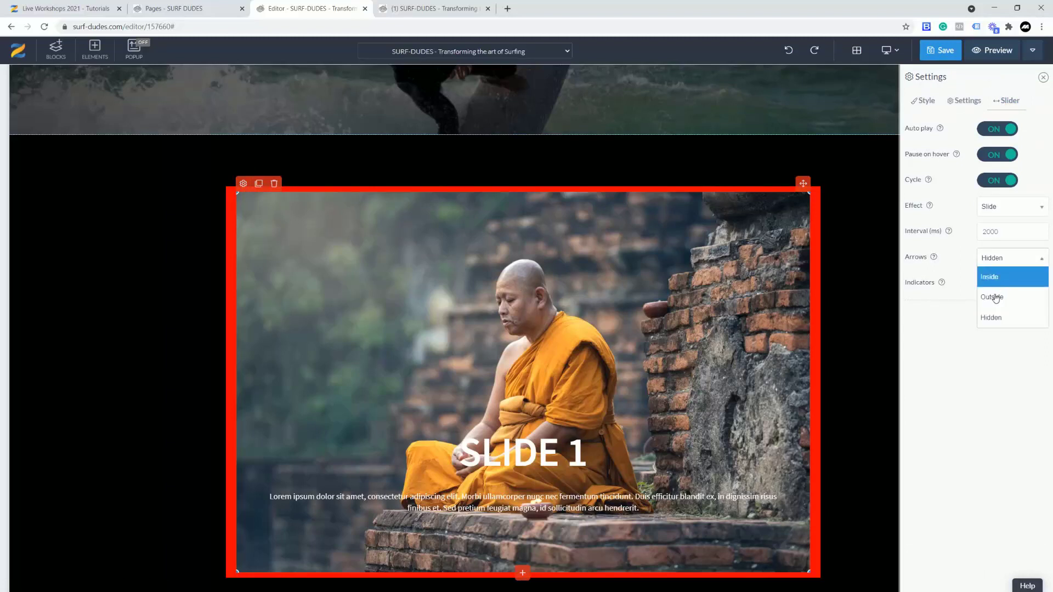
{"action": "left_click", "coordinate": [997, 278]}
{"action": "left_click", "coordinate": [1001, 285]}
{"action": "left_click", "coordinate": [1003, 330]}
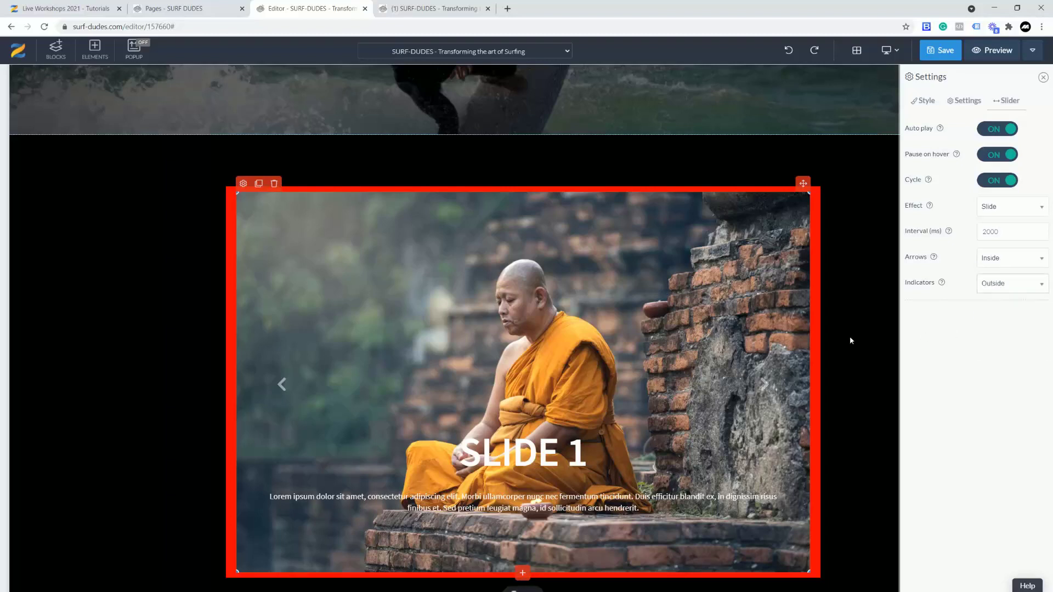
Try the slideshow's indicator dots and its next and previous arrows in the editor.
{"action": "scroll", "coordinate": [850, 341], "scroll_direction": "down", "scroll_amount": 2}
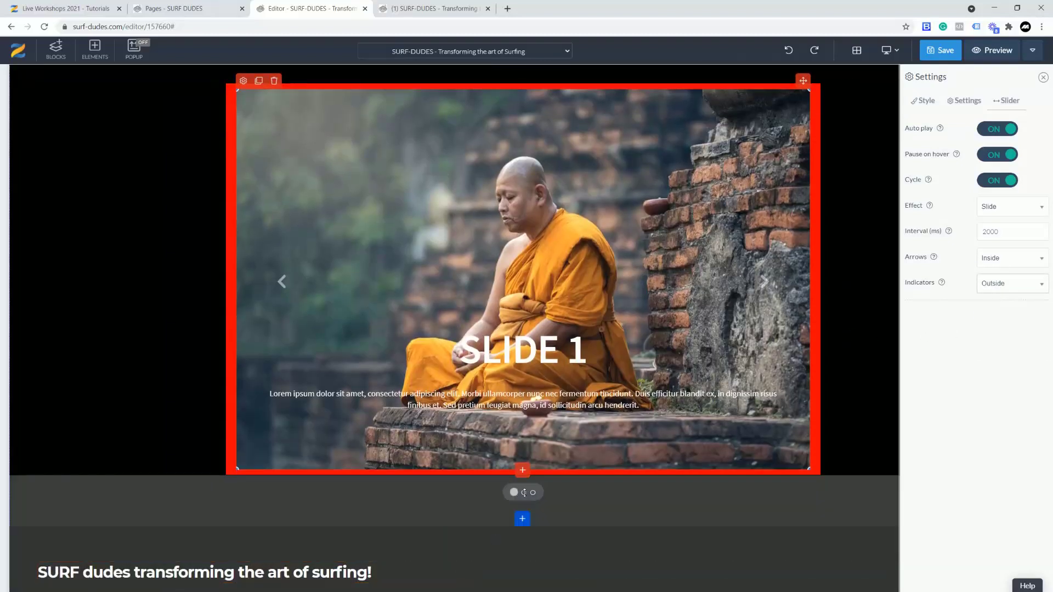
{"action": "left_click", "coordinate": [533, 493]}
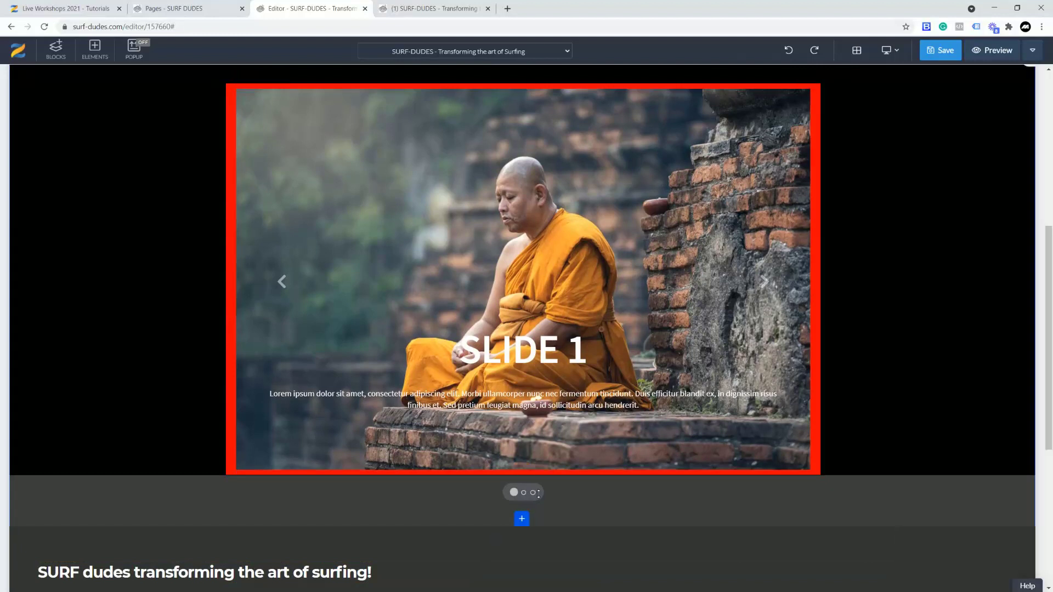
{"action": "left_click", "coordinate": [768, 282]}
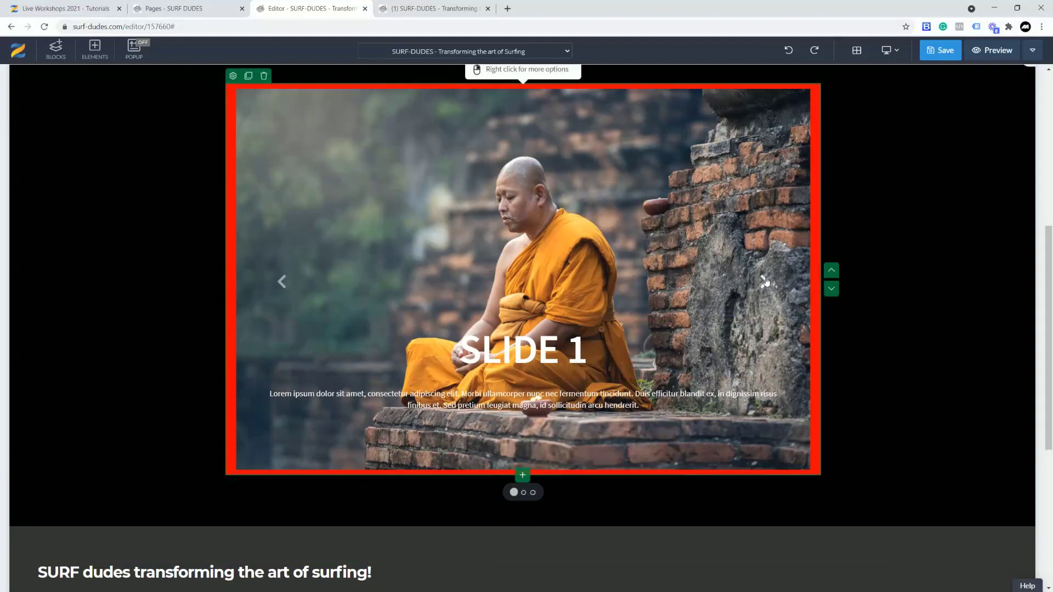
{"action": "left_click", "coordinate": [765, 285]}
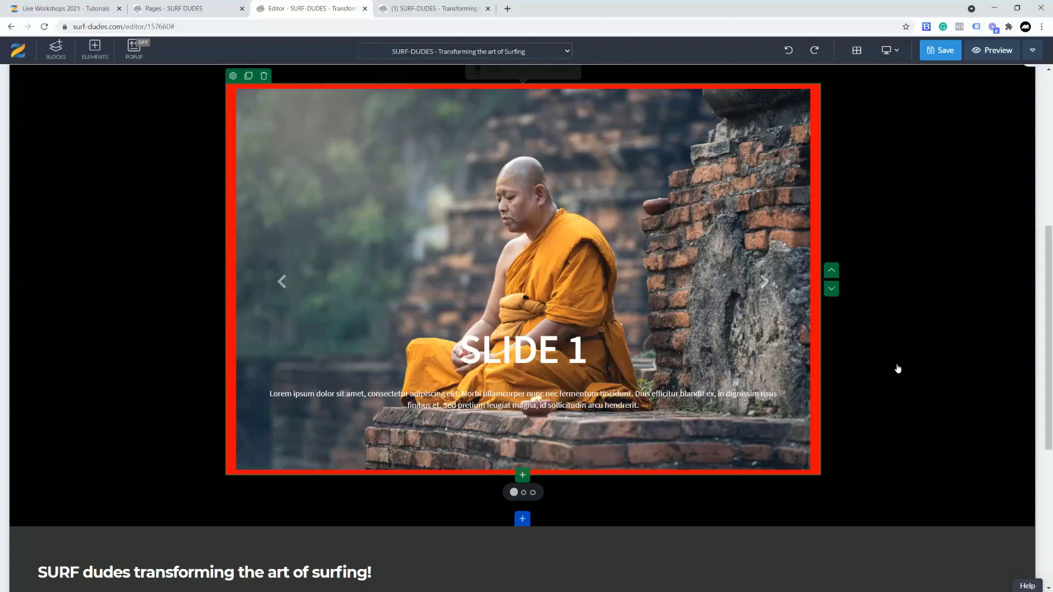
{"action": "left_click", "coordinate": [765, 282]}
{"action": "left_click", "coordinate": [764, 283]}
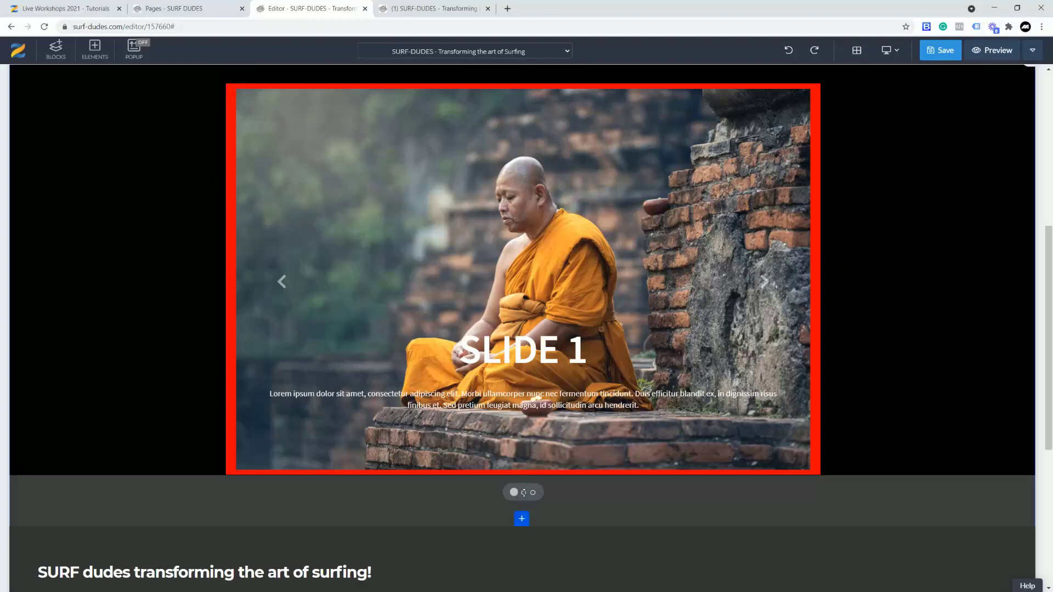
{"action": "left_click", "coordinate": [283, 282]}
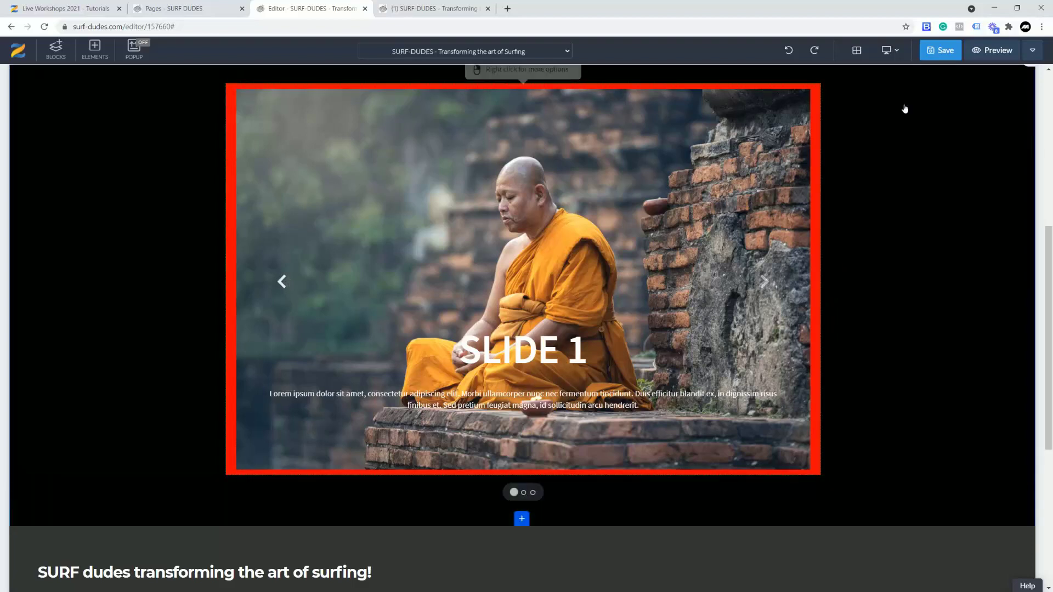
Save the page and add the slideshow block with the open laptop photo below the existing slideshow.
{"action": "left_click", "coordinate": [946, 53]}
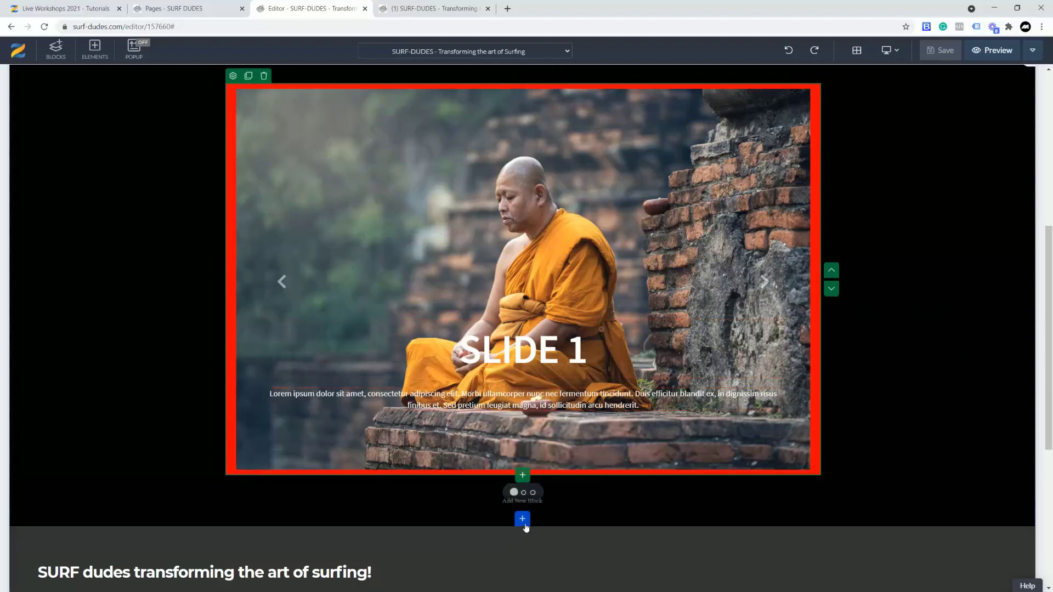
{"action": "left_click", "coordinate": [523, 520]}
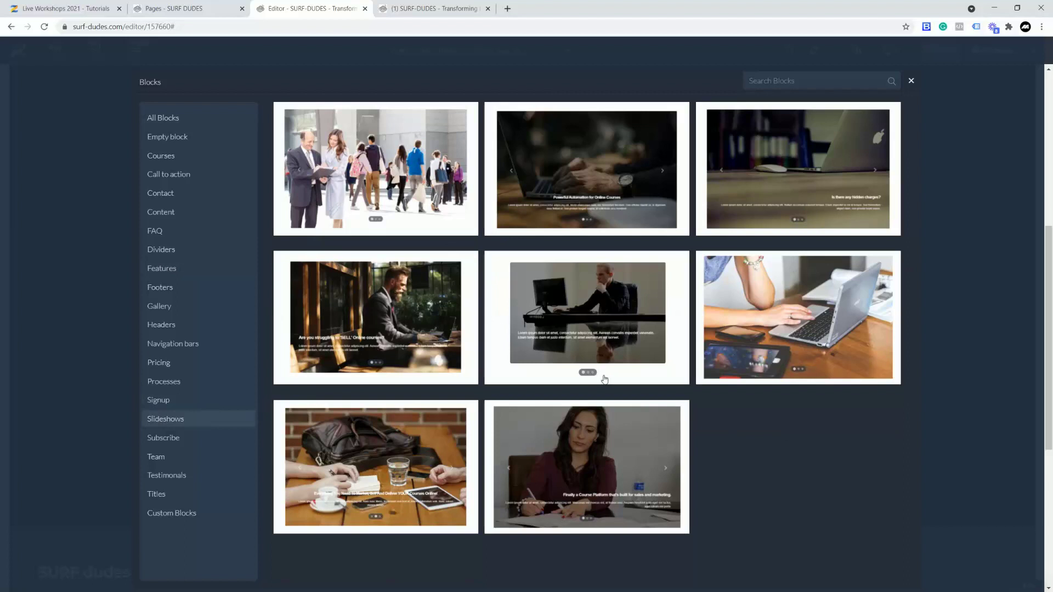
{"action": "left_click", "coordinate": [753, 317]}
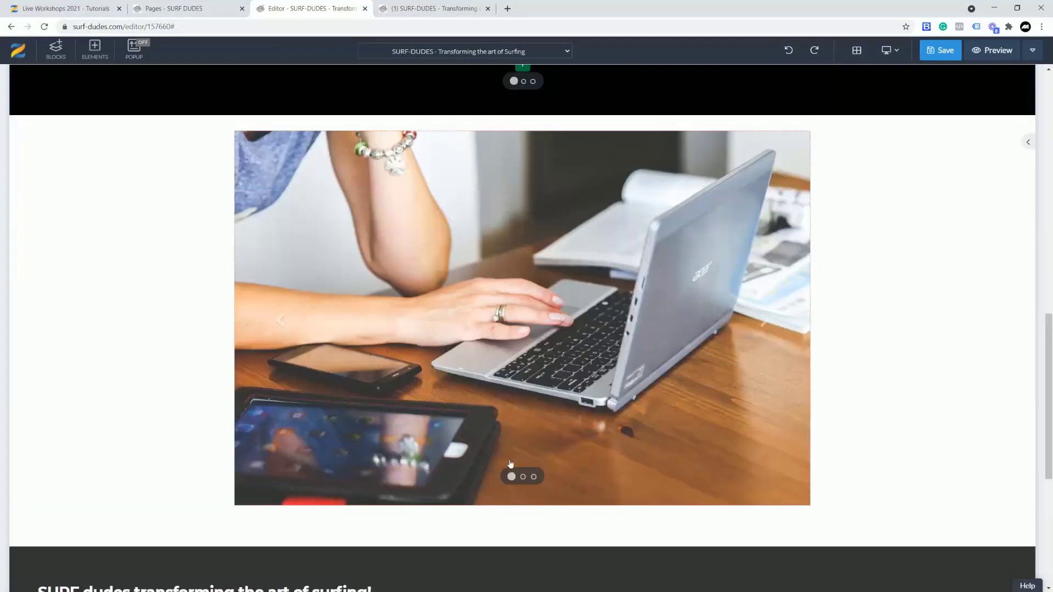
Replace a slide's image in the new slideshow with the tall surfer-on-a-wave picture from My Library.
{"action": "left_click", "coordinate": [533, 476]}
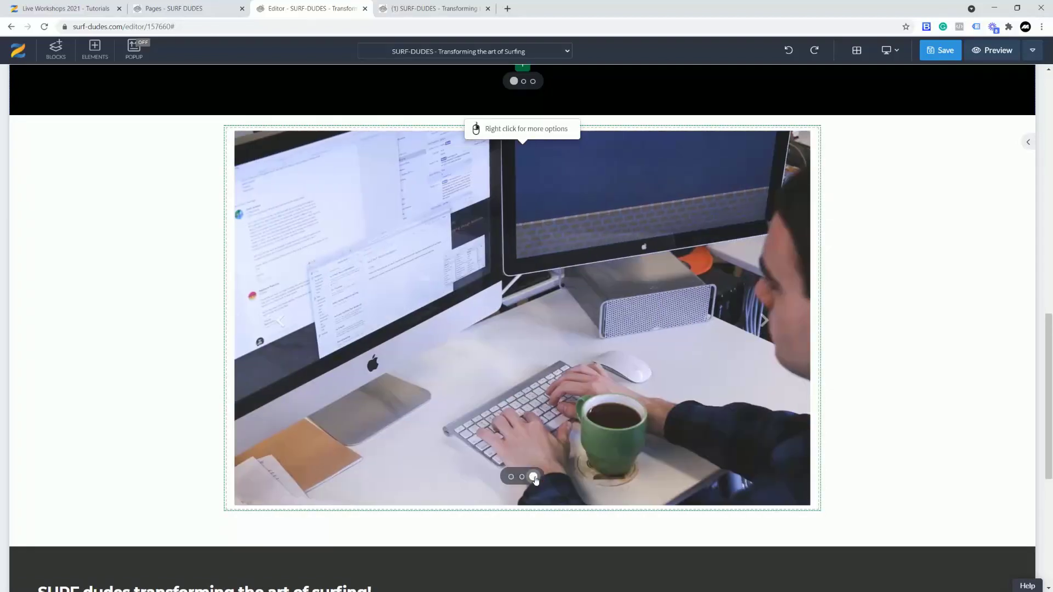
{"action": "mouse_move", "coordinate": [270, 177]}
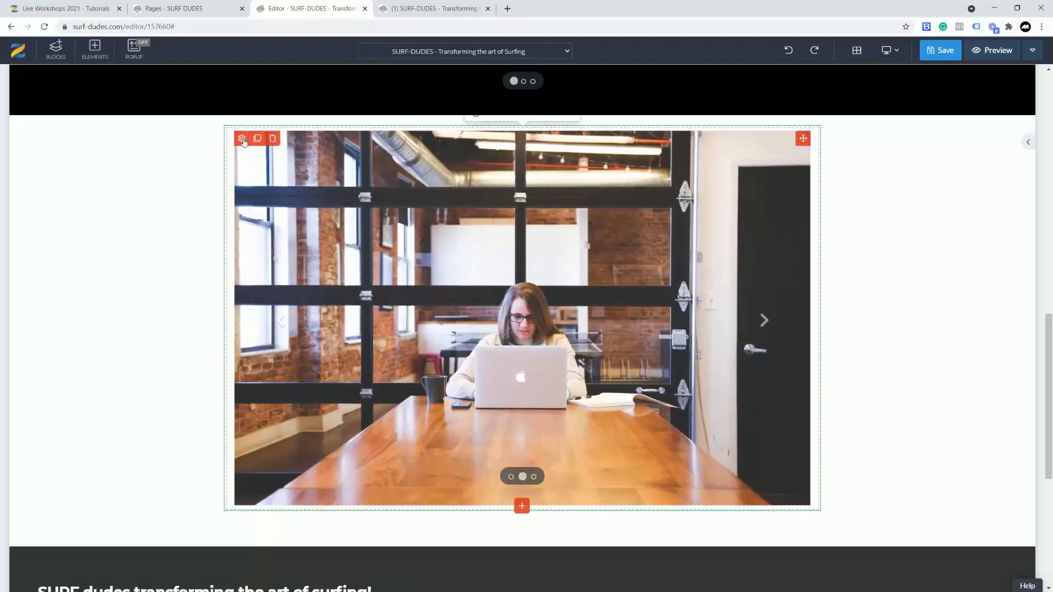
{"action": "left_click", "coordinate": [243, 140]}
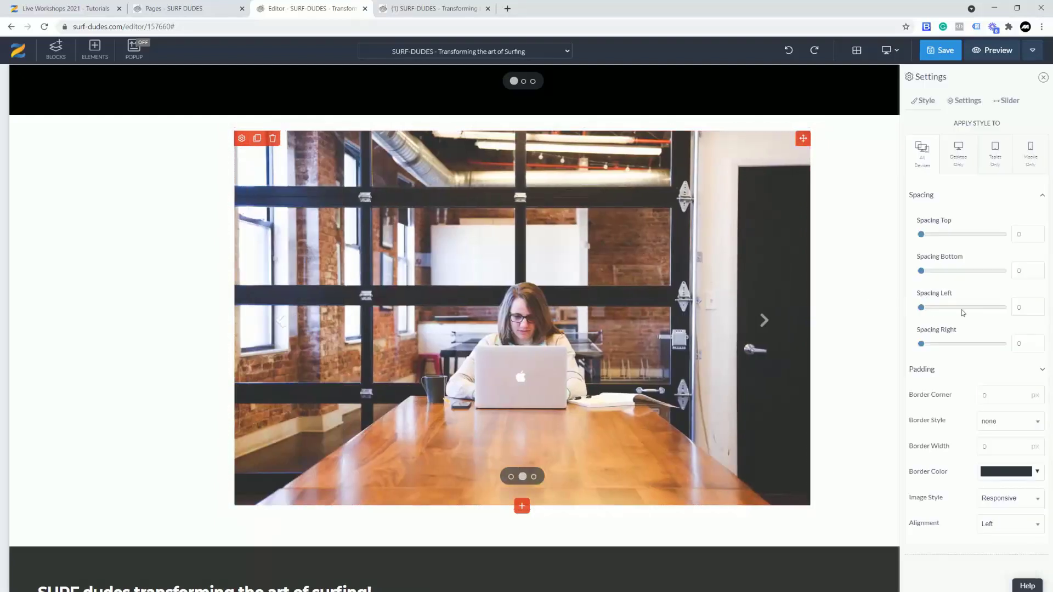
{"action": "left_click", "coordinate": [970, 102]}
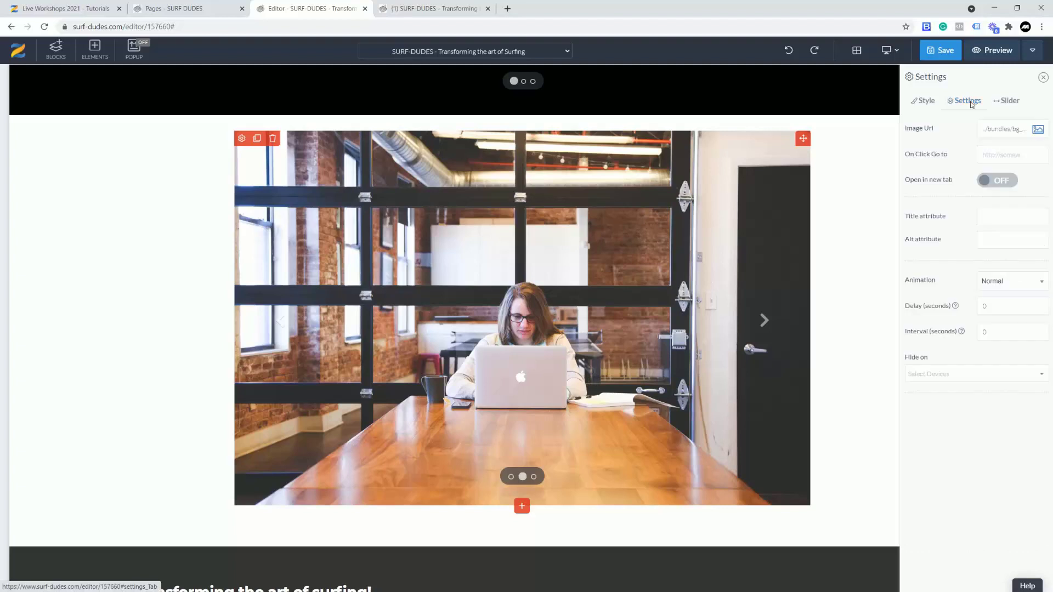
{"action": "left_click", "coordinate": [1037, 132]}
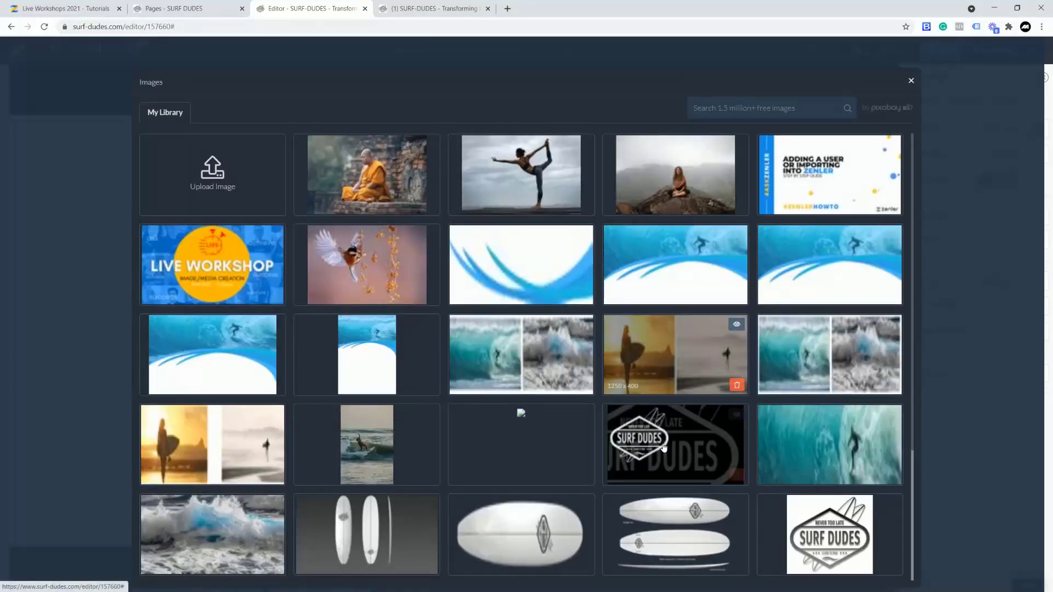
{"action": "left_click", "coordinate": [361, 435]}
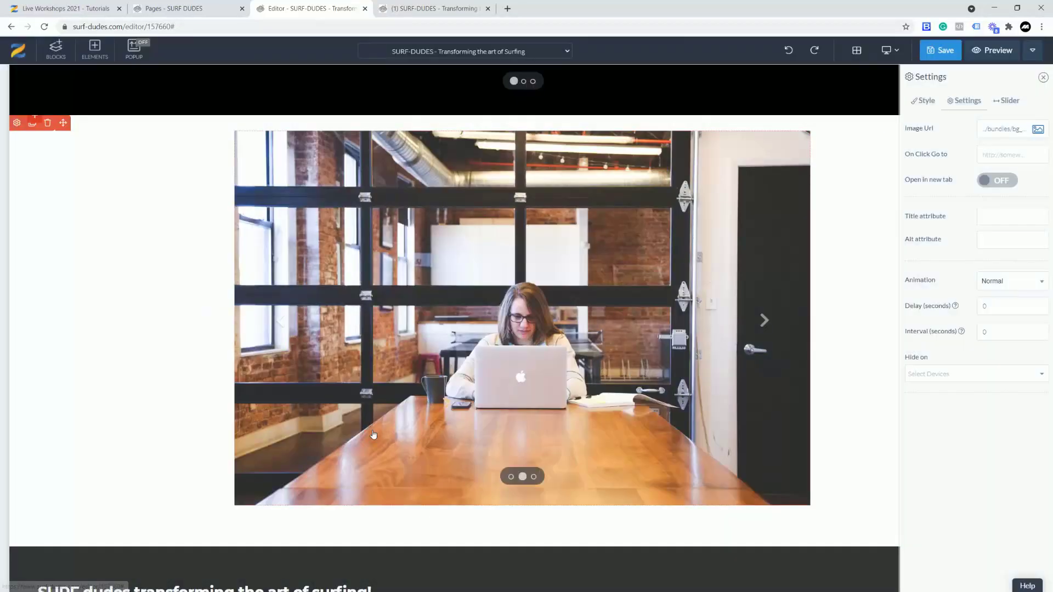
{"action": "scroll", "coordinate": [606, 362], "scroll_direction": "down", "scroll_amount": 7}
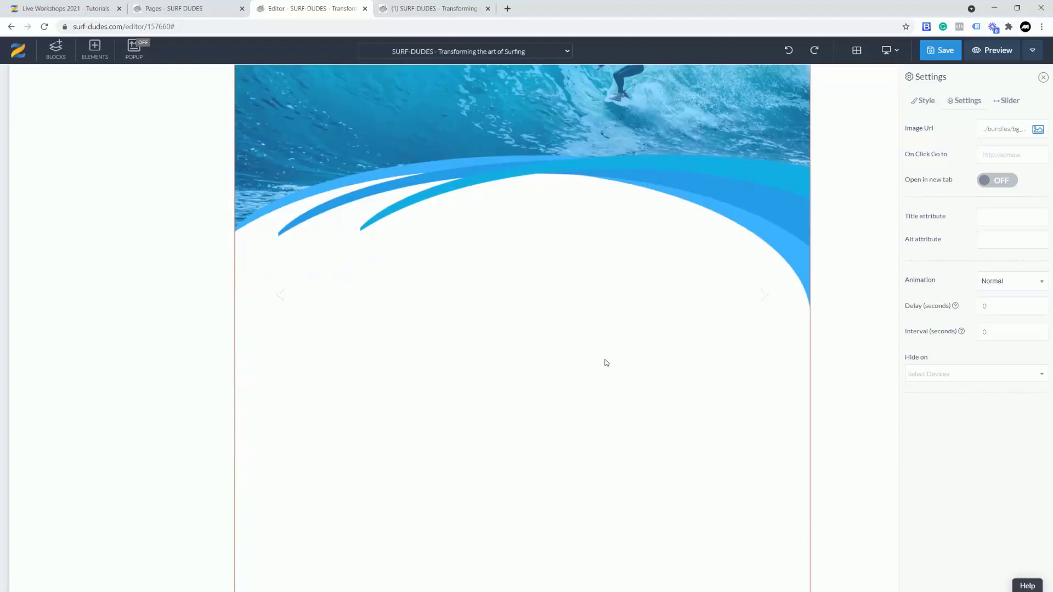
{"action": "scroll", "coordinate": [605, 362], "scroll_direction": "up", "scroll_amount": 7}
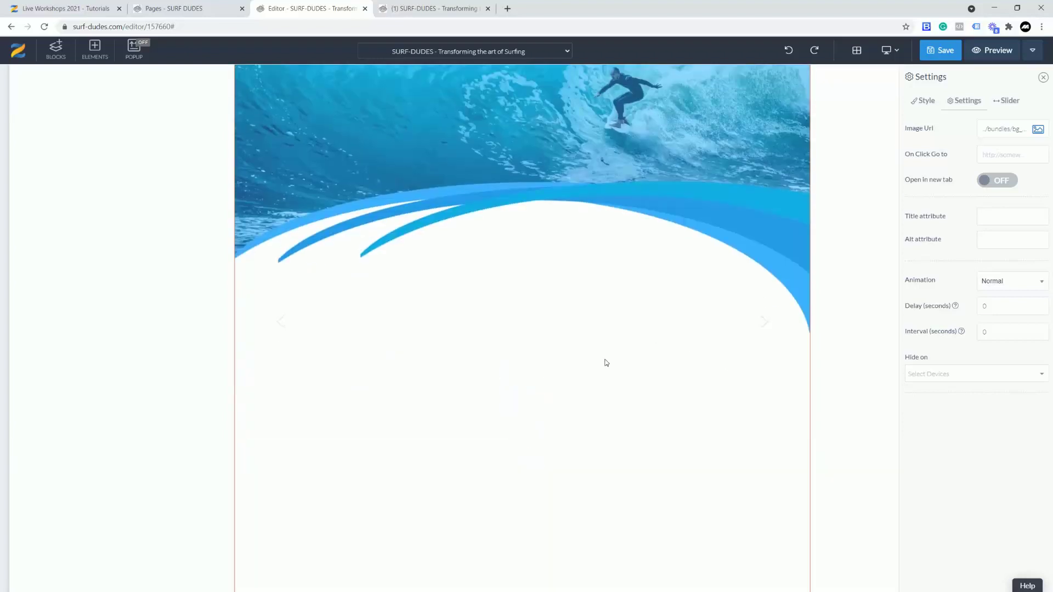
{"action": "scroll", "coordinate": [606, 362], "scroll_direction": "down", "scroll_amount": 7}
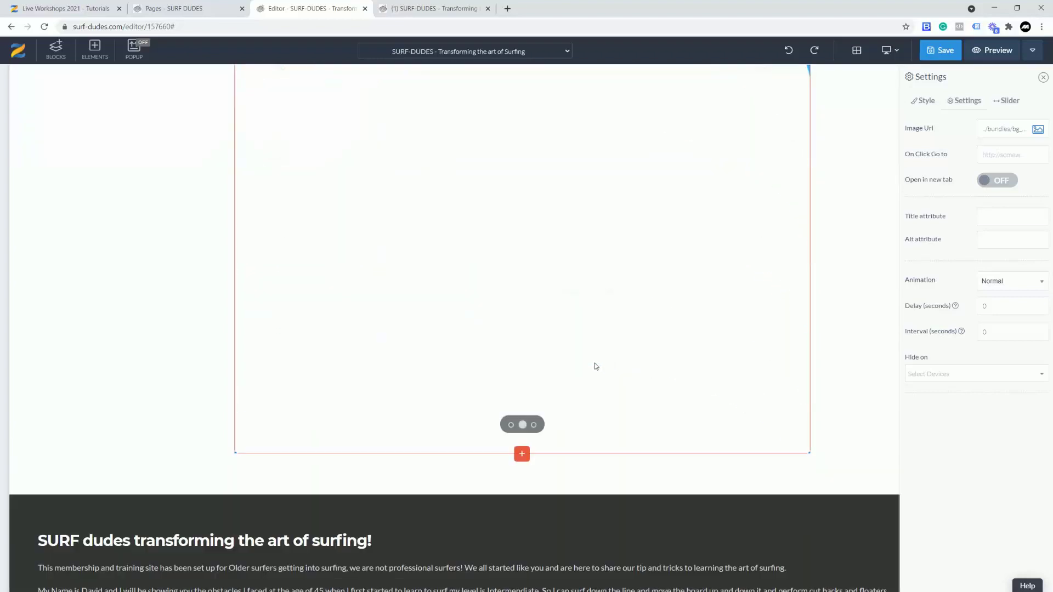
Set the second slide's image in the new slideshow to the meditating monk picture from My Library.
{"action": "left_click", "coordinate": [535, 426]}
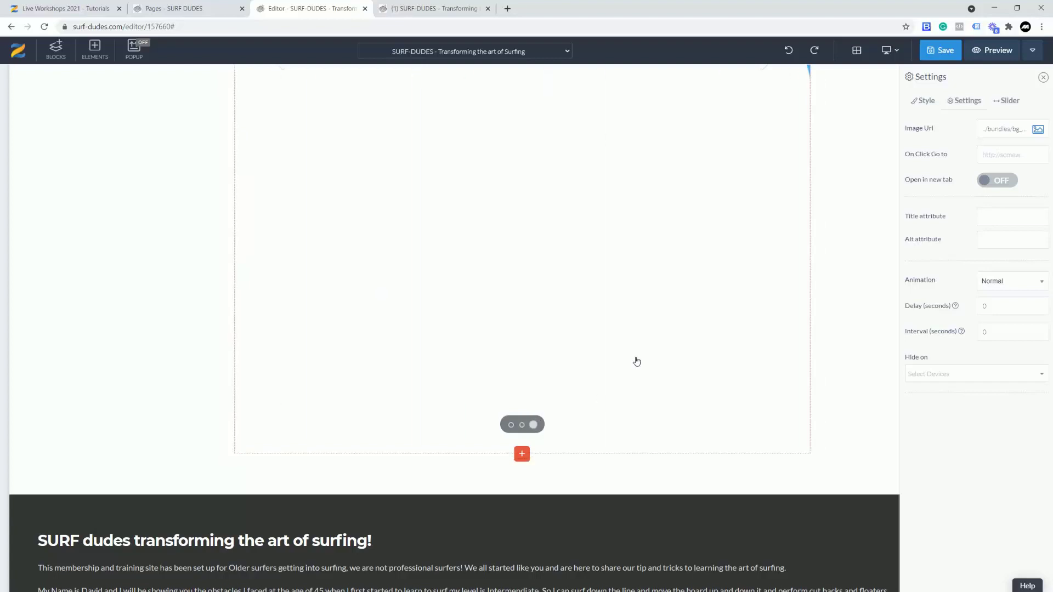
{"action": "scroll", "coordinate": [635, 360], "scroll_direction": "up", "scroll_amount": 3}
{"action": "scroll", "coordinate": [637, 360], "scroll_direction": "up", "scroll_amount": 5}
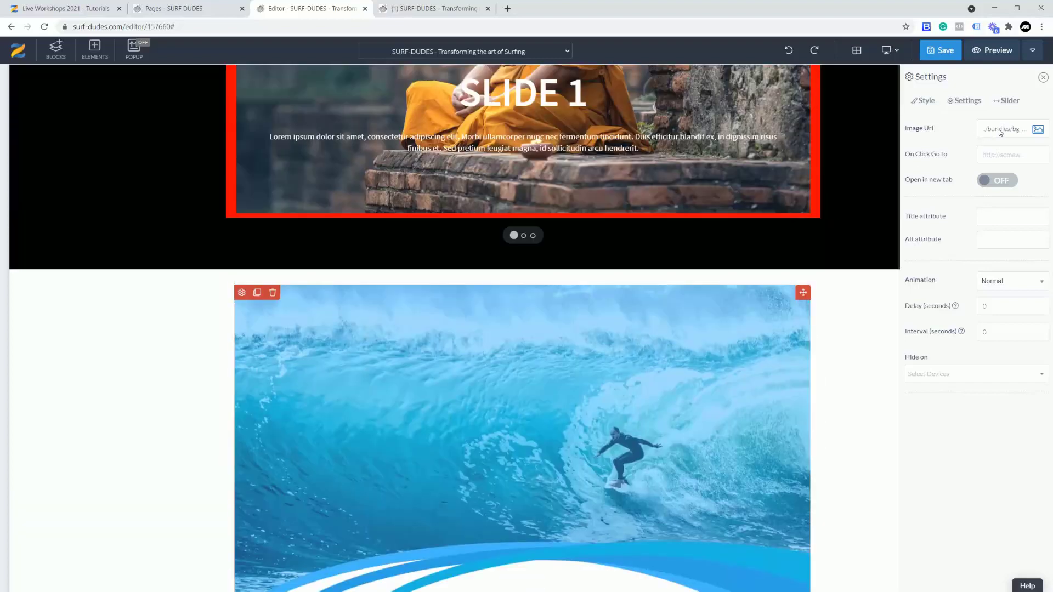
{"action": "left_click", "coordinate": [1038, 131]}
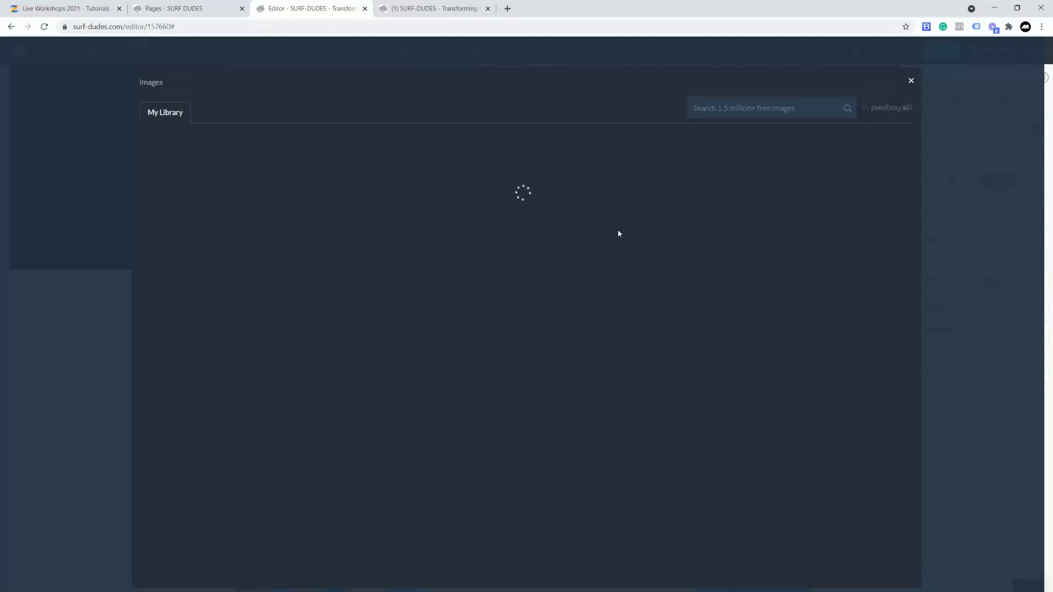
{"action": "left_click", "coordinate": [369, 175]}
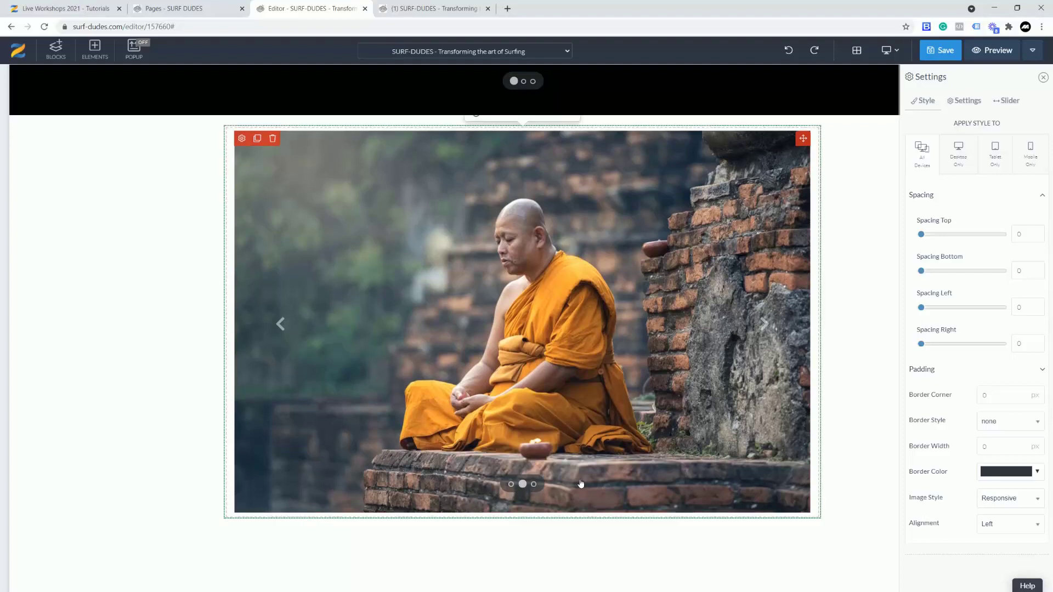
Switch through the new slideshow's slides and examine how differently sized images affect its height and the content below.
{"action": "left_click", "coordinate": [533, 485]}
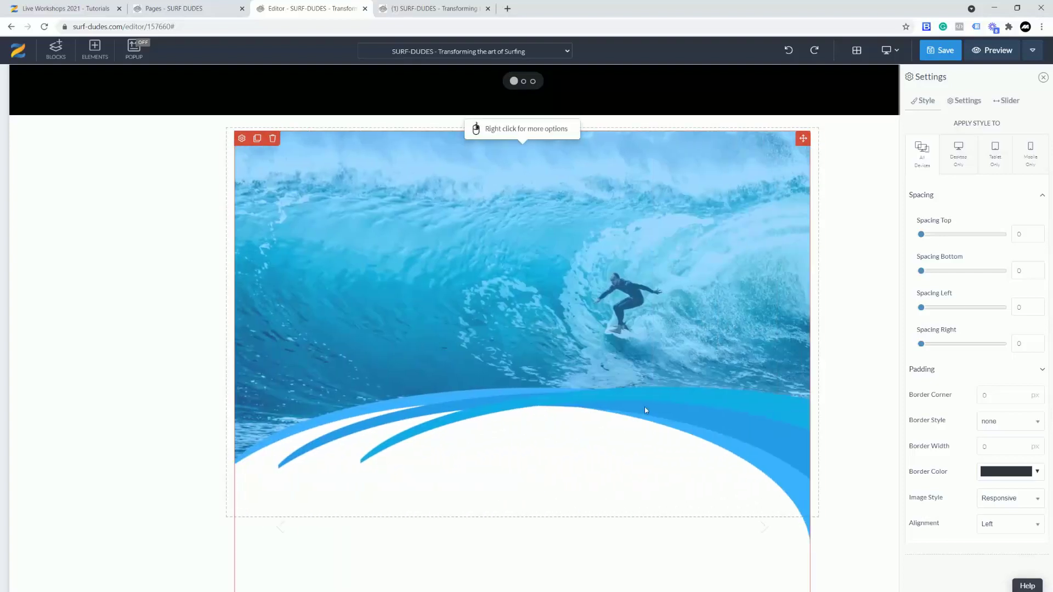
{"action": "scroll", "coordinate": [616, 381], "scroll_direction": "down", "scroll_amount": 10}
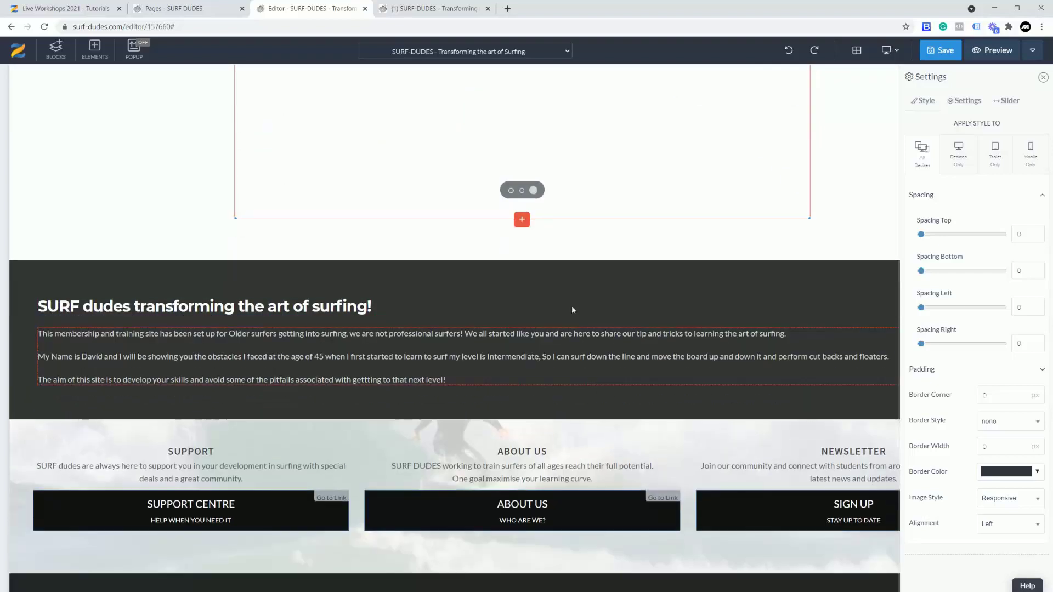
{"action": "scroll", "coordinate": [578, 292], "scroll_direction": "up", "scroll_amount": 5}
{"action": "left_click", "coordinate": [512, 425]}
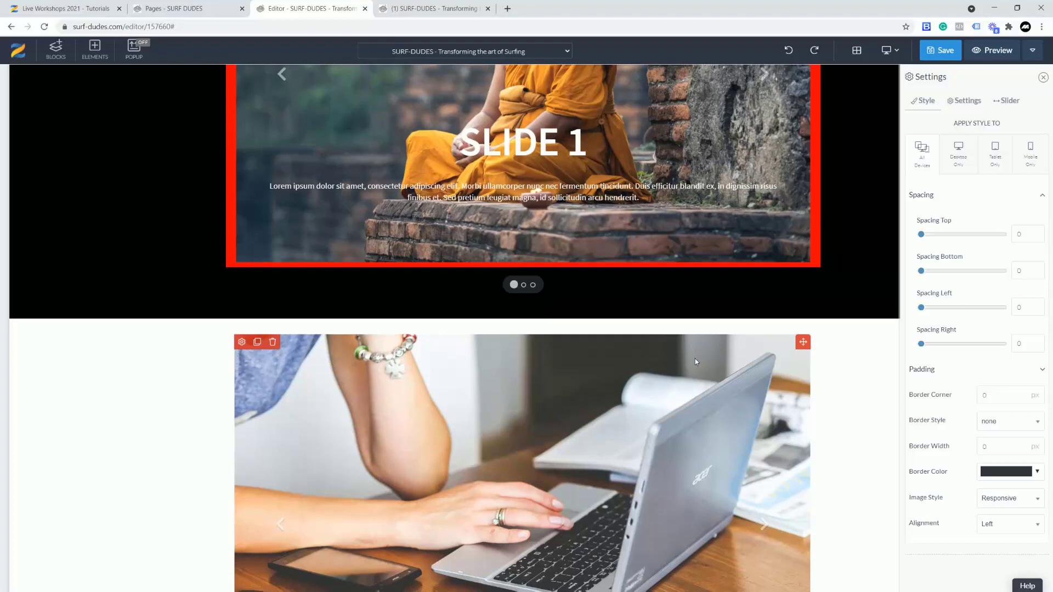
{"action": "scroll", "coordinate": [632, 361], "scroll_direction": "down", "scroll_amount": 3}
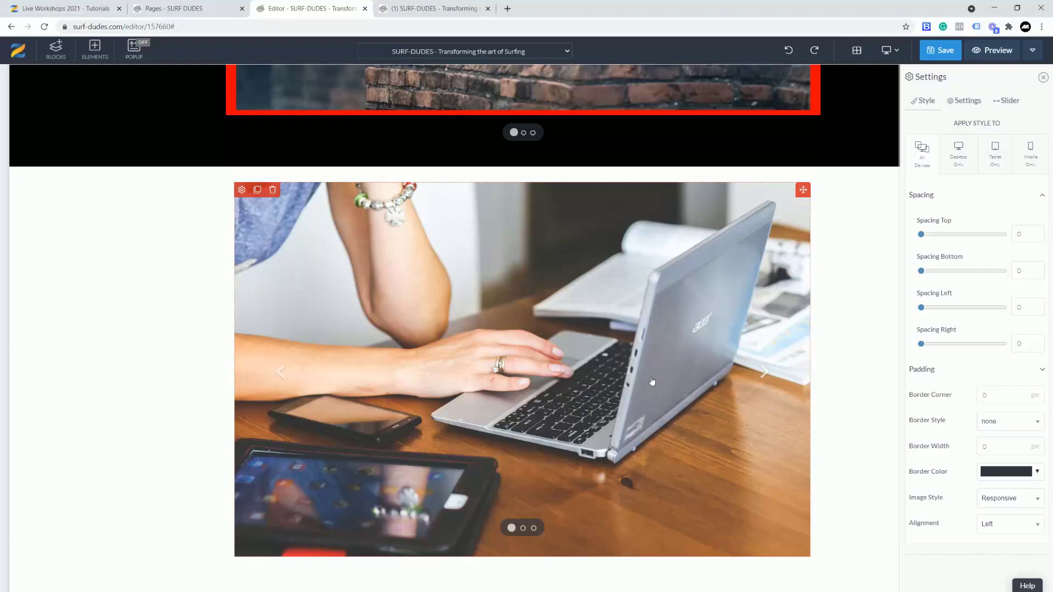
{"action": "scroll", "coordinate": [652, 381], "scroll_direction": "down", "scroll_amount": 2}
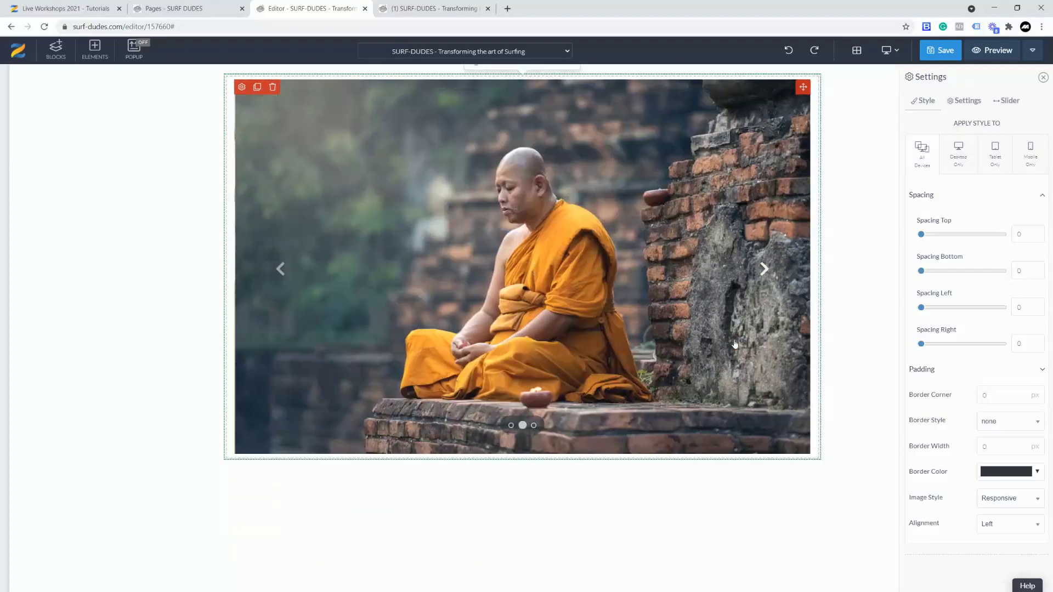
{"action": "left_click", "coordinate": [534, 435]}
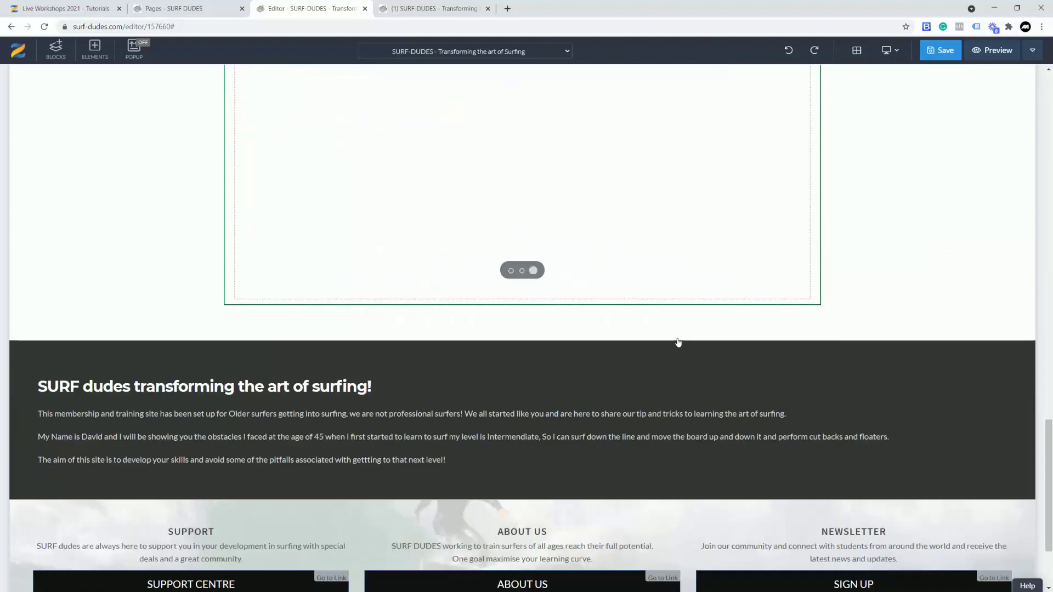
{"action": "scroll", "coordinate": [679, 343], "scroll_direction": "up", "scroll_amount": 10}
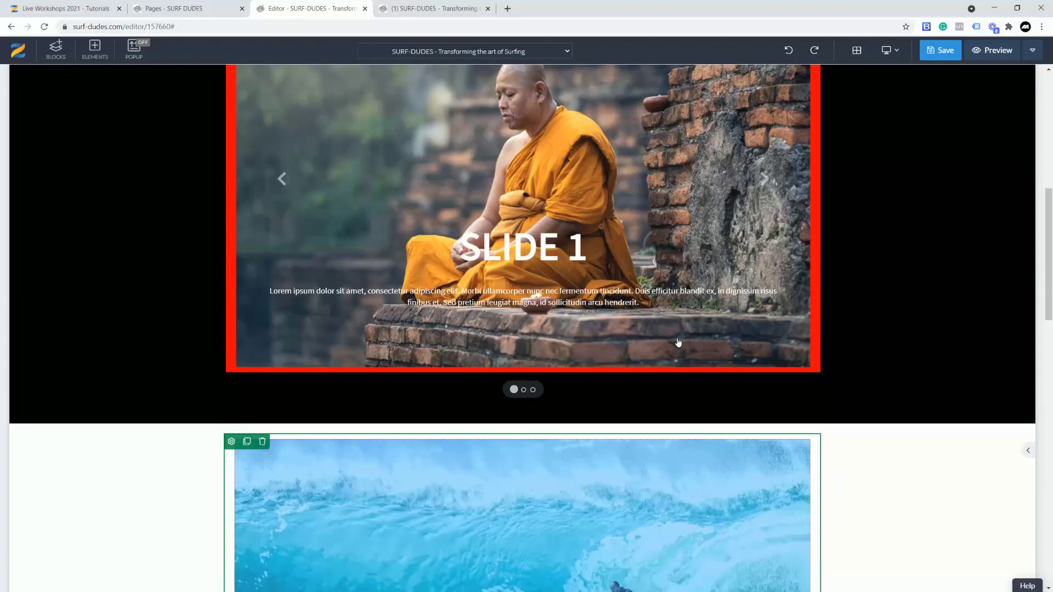
{"action": "scroll", "coordinate": [853, 450], "scroll_direction": "up", "scroll_amount": 2}
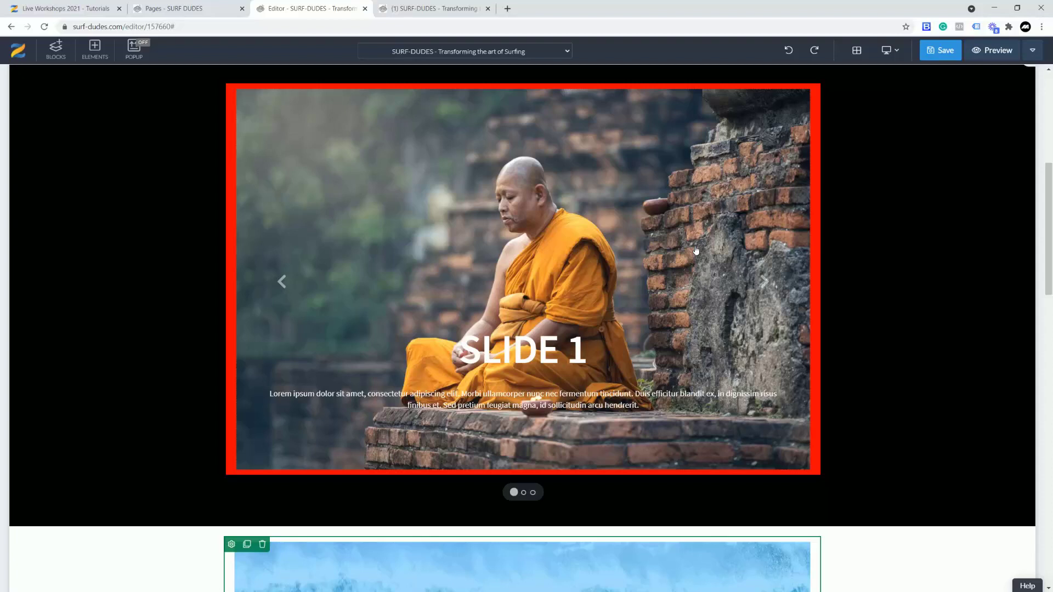
Open the Pixlr photo editor website in a new browser tab.
{"action": "left_click", "coordinate": [508, 9]}
{"action": "type", "text": "pix"}
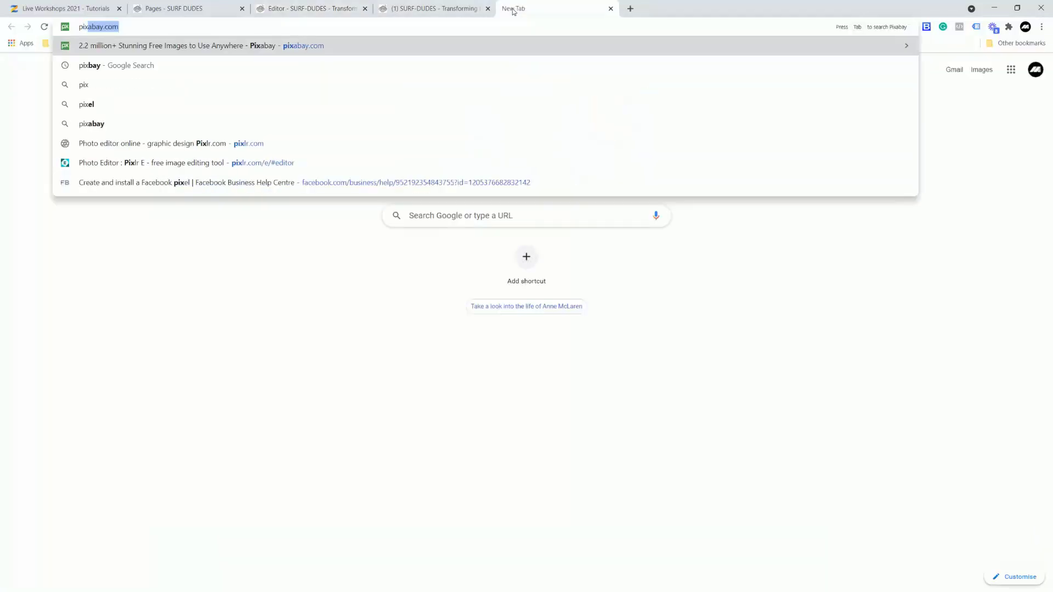
{"action": "left_click", "coordinate": [219, 143]}
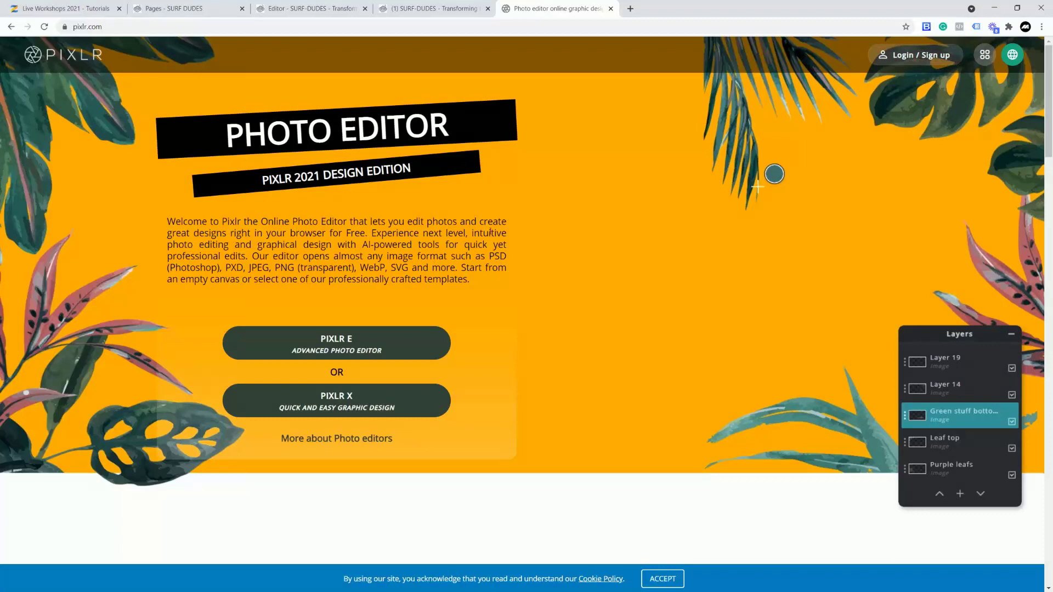
Return to the Surf Dudes page editor and compare the image sizes of the red-framed slideshow and the new one below.
{"action": "left_click", "coordinate": [462, 16]}
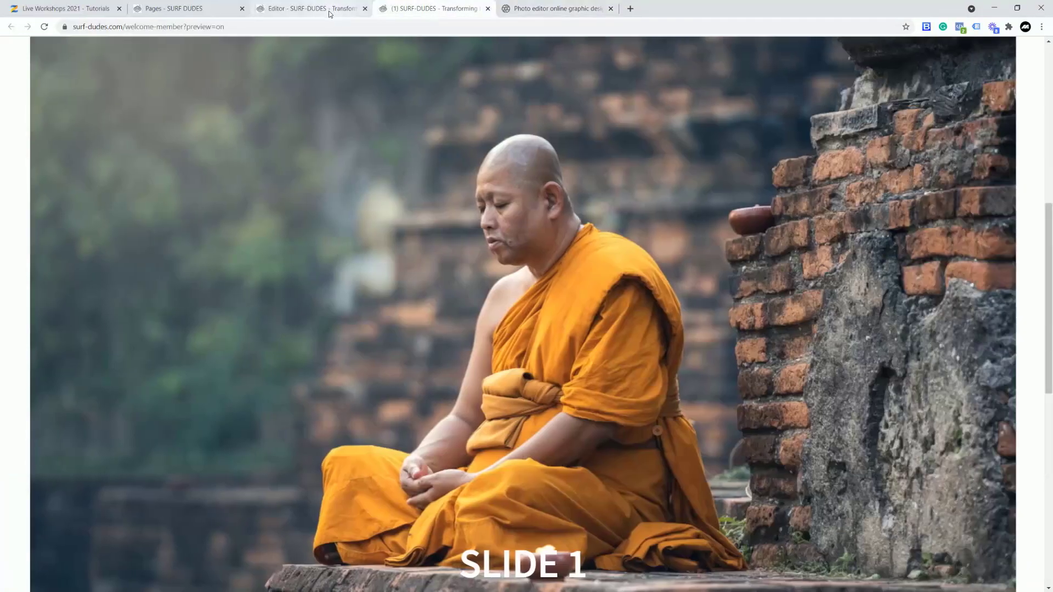
{"action": "left_click", "coordinate": [330, 13]}
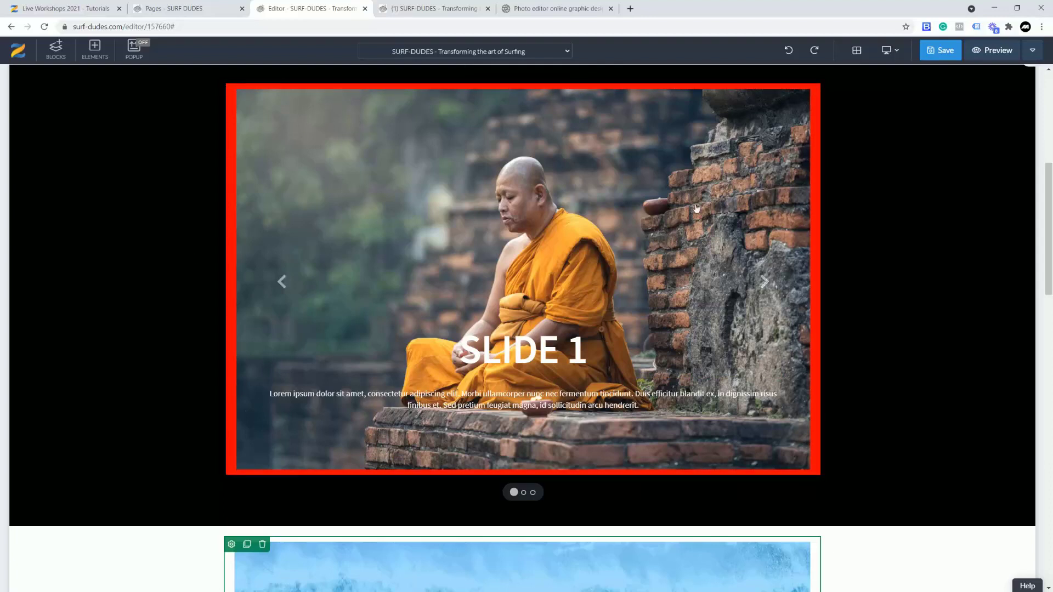
{"action": "scroll", "coordinate": [695, 305], "scroll_direction": "down", "scroll_amount": 10}
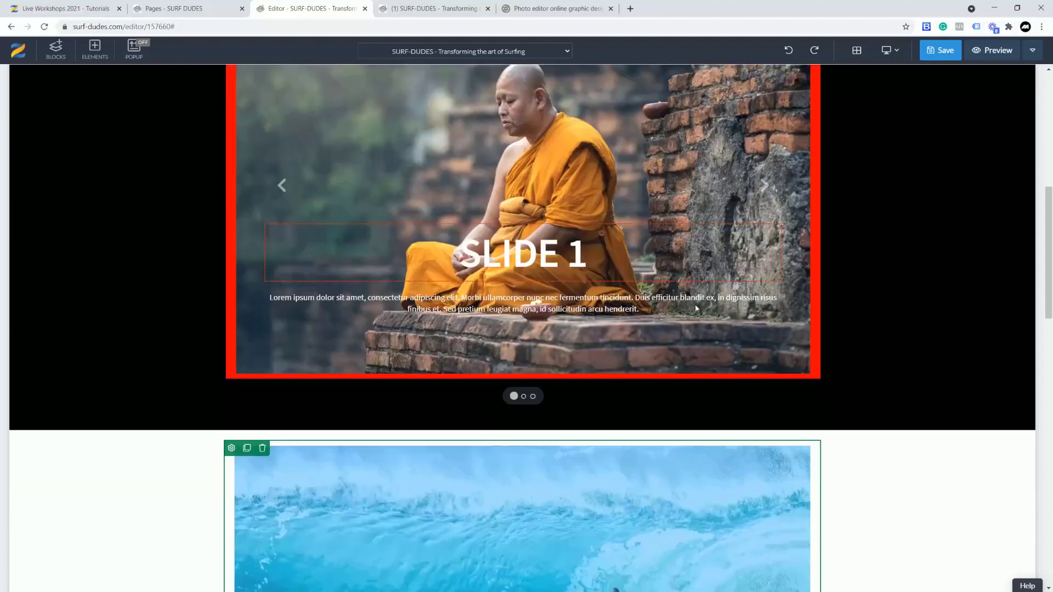
{"action": "scroll", "coordinate": [696, 315], "scroll_direction": "down", "scroll_amount": 4}
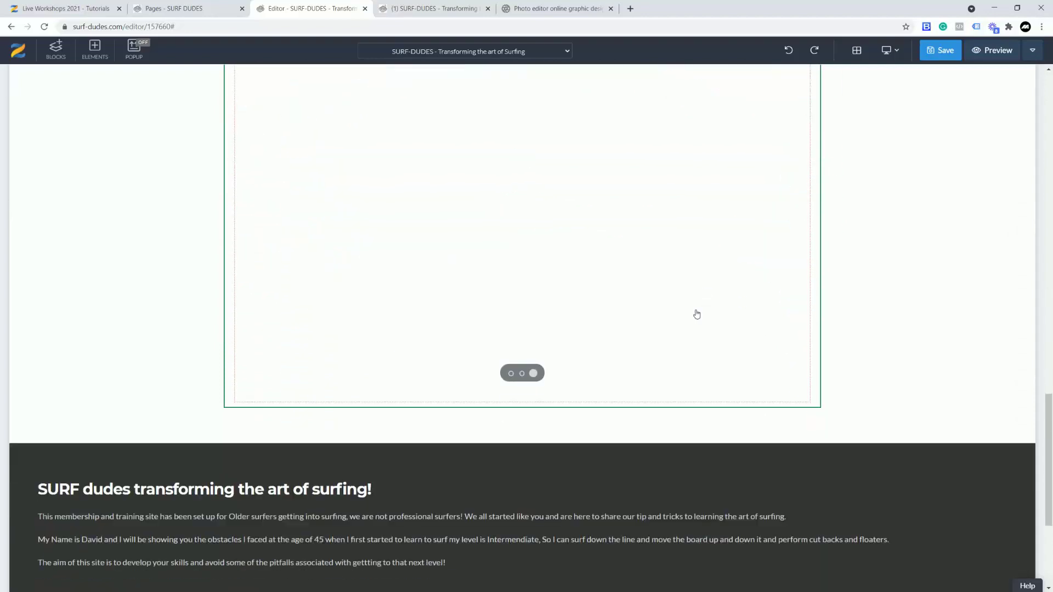
{"action": "scroll", "coordinate": [696, 315], "scroll_direction": "up", "scroll_amount": 8}
{"action": "scroll", "coordinate": [697, 314], "scroll_direction": "up", "scroll_amount": 5}
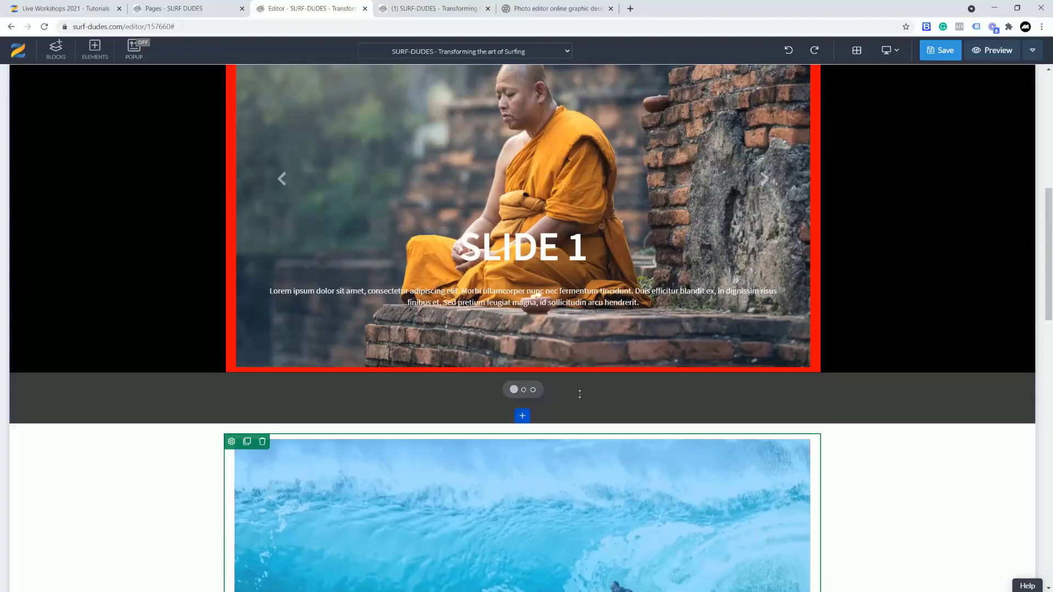
{"action": "scroll", "coordinate": [548, 390], "scroll_direction": "up", "scroll_amount": 4}
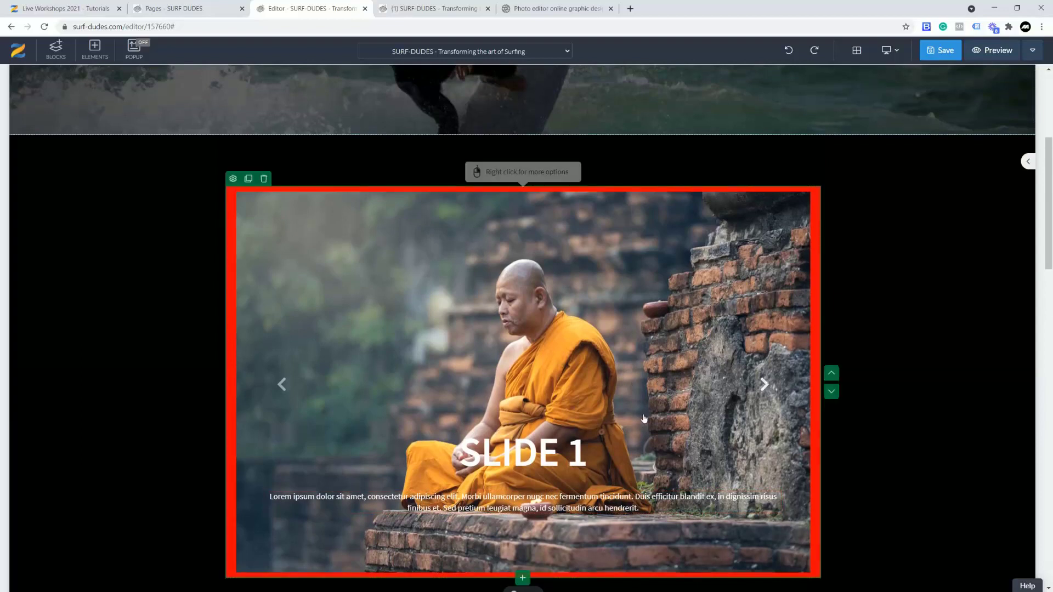
{"action": "scroll", "coordinate": [650, 413], "scroll_direction": "down", "scroll_amount": 7}
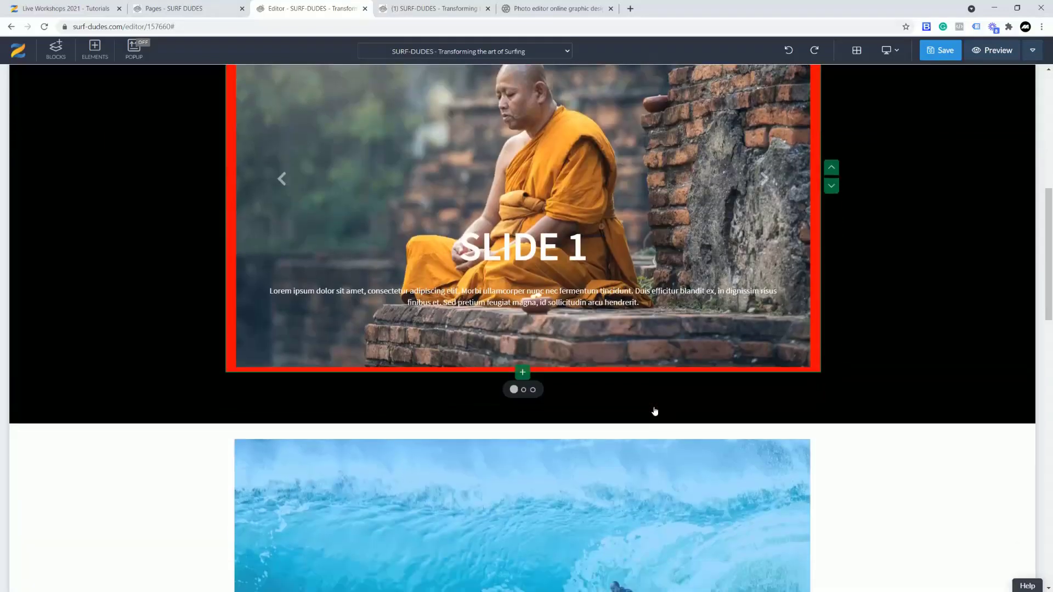
{"action": "scroll", "coordinate": [655, 411], "scroll_direction": "down", "scroll_amount": 1}
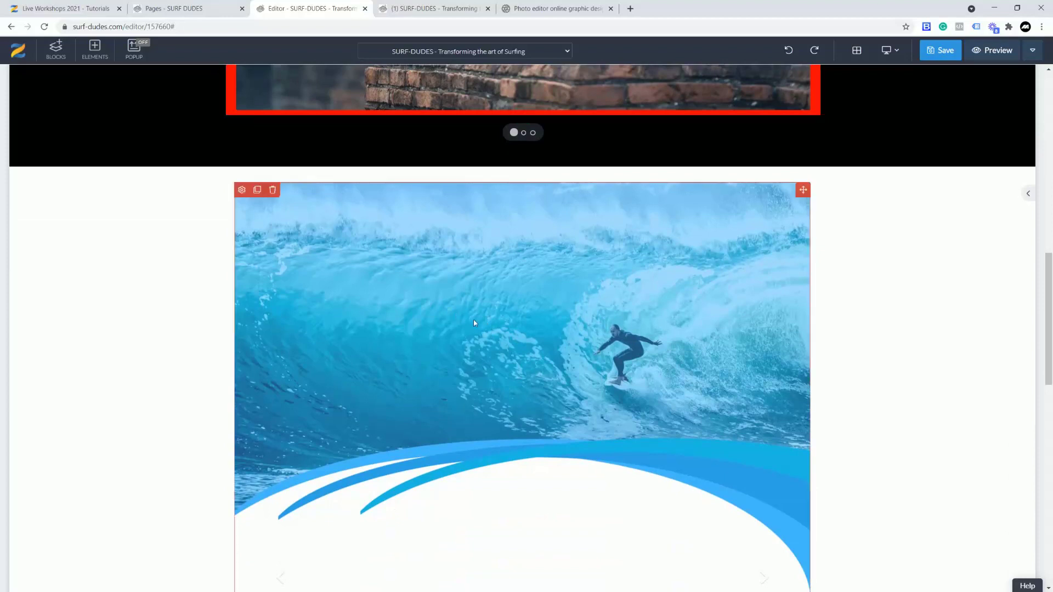
{"action": "scroll", "coordinate": [475, 329], "scroll_direction": "down", "scroll_amount": 4}
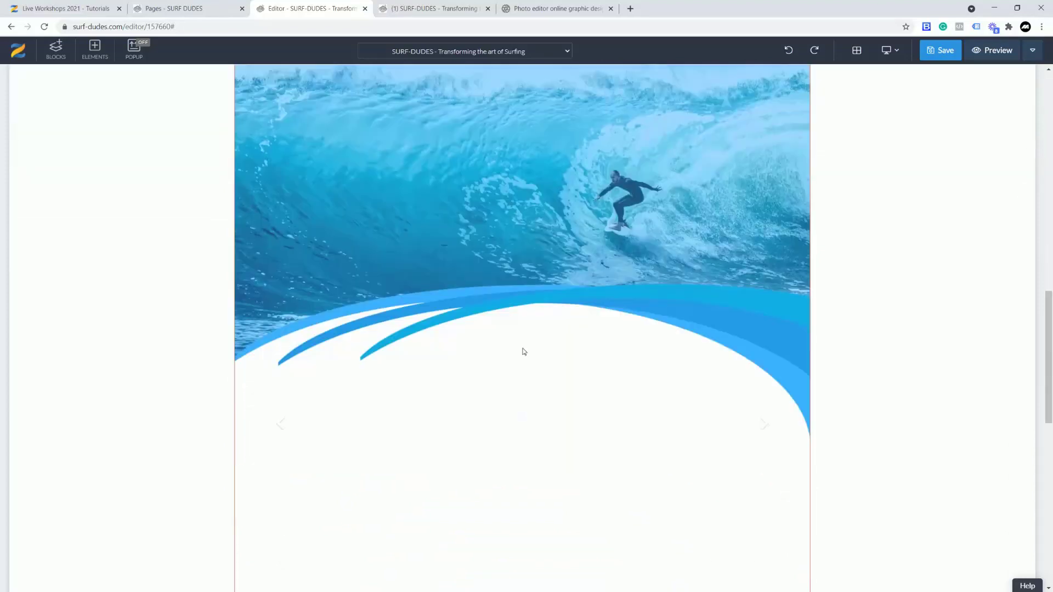
{"action": "scroll", "coordinate": [478, 310], "scroll_direction": "up", "scroll_amount": 6}
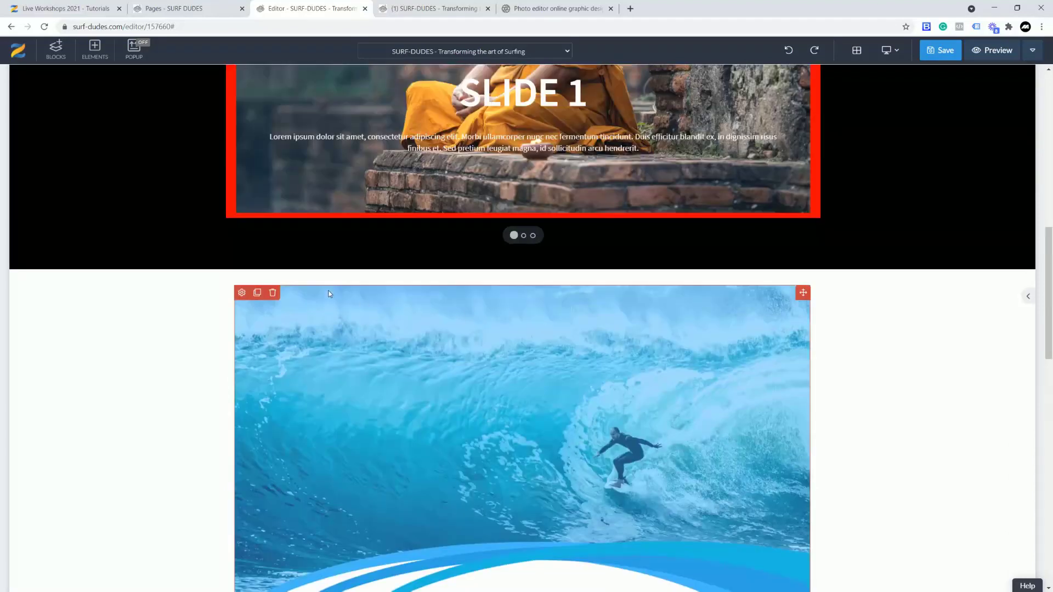